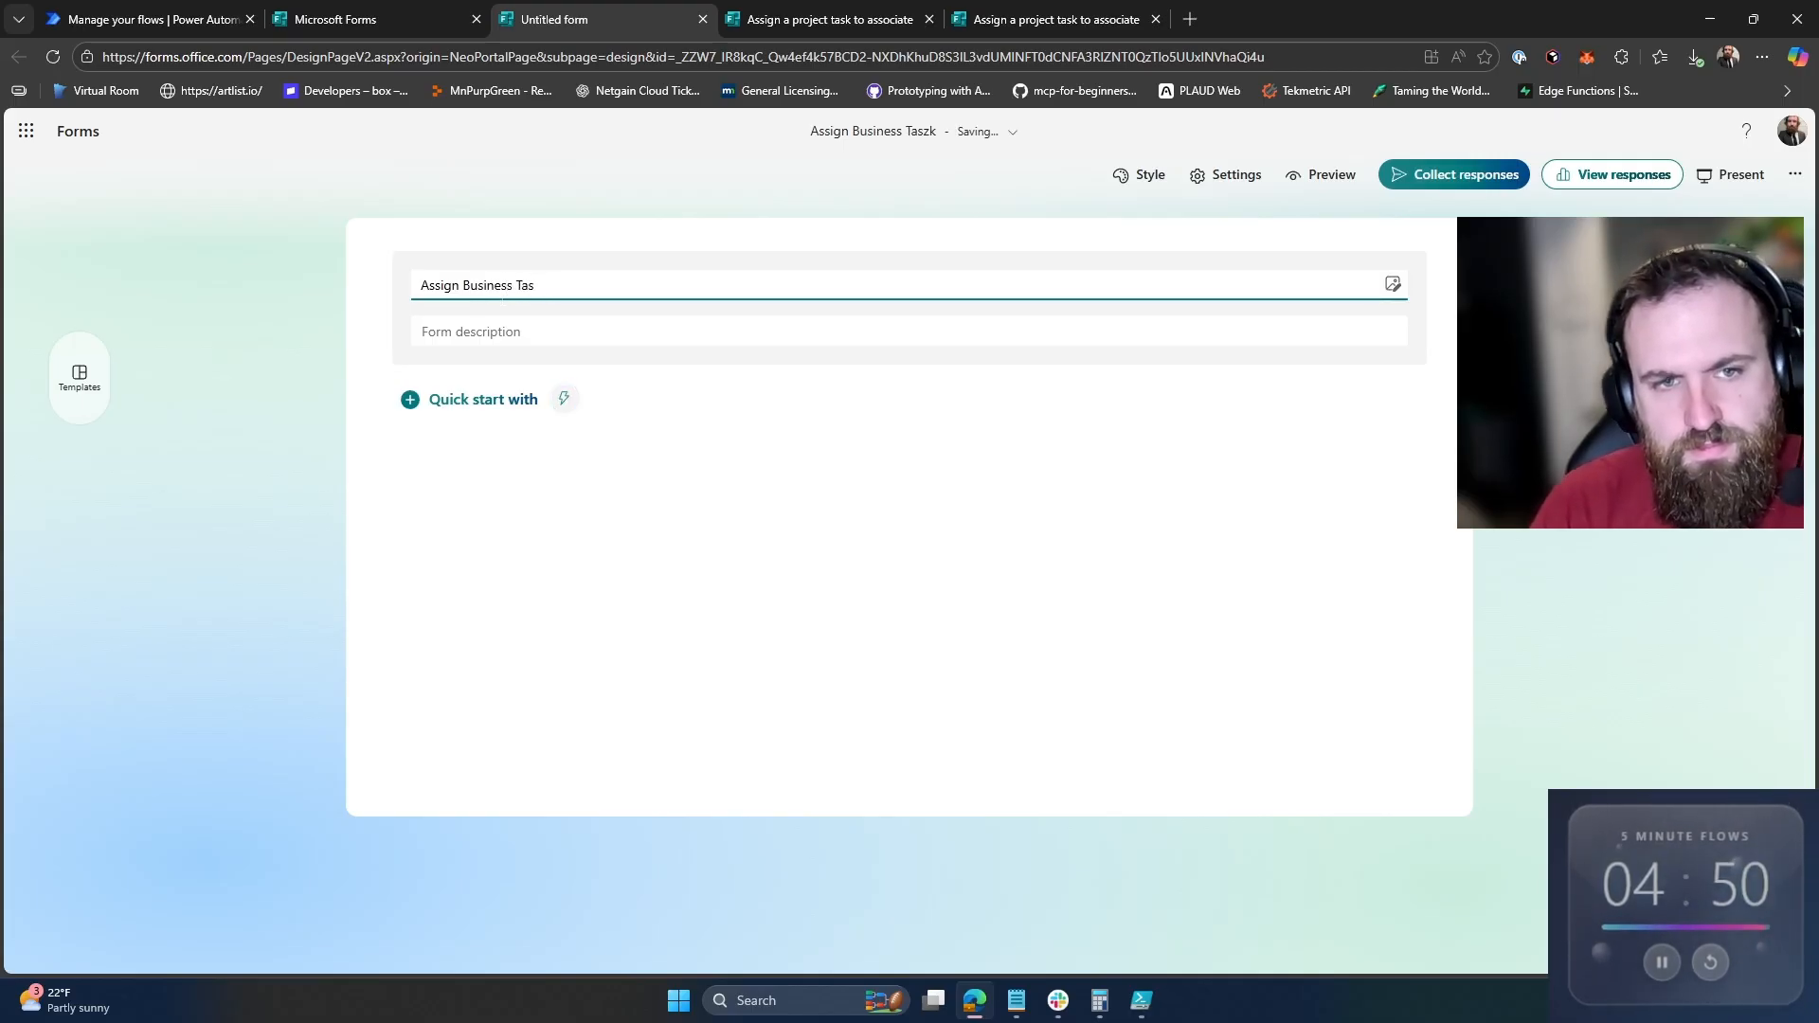
# Step: Title the form 'Assign Business Task' and add a Choice question with two default options
pyautogui.write('k')
pyautogui.press('Tab')
pyautogui.press('Tab')
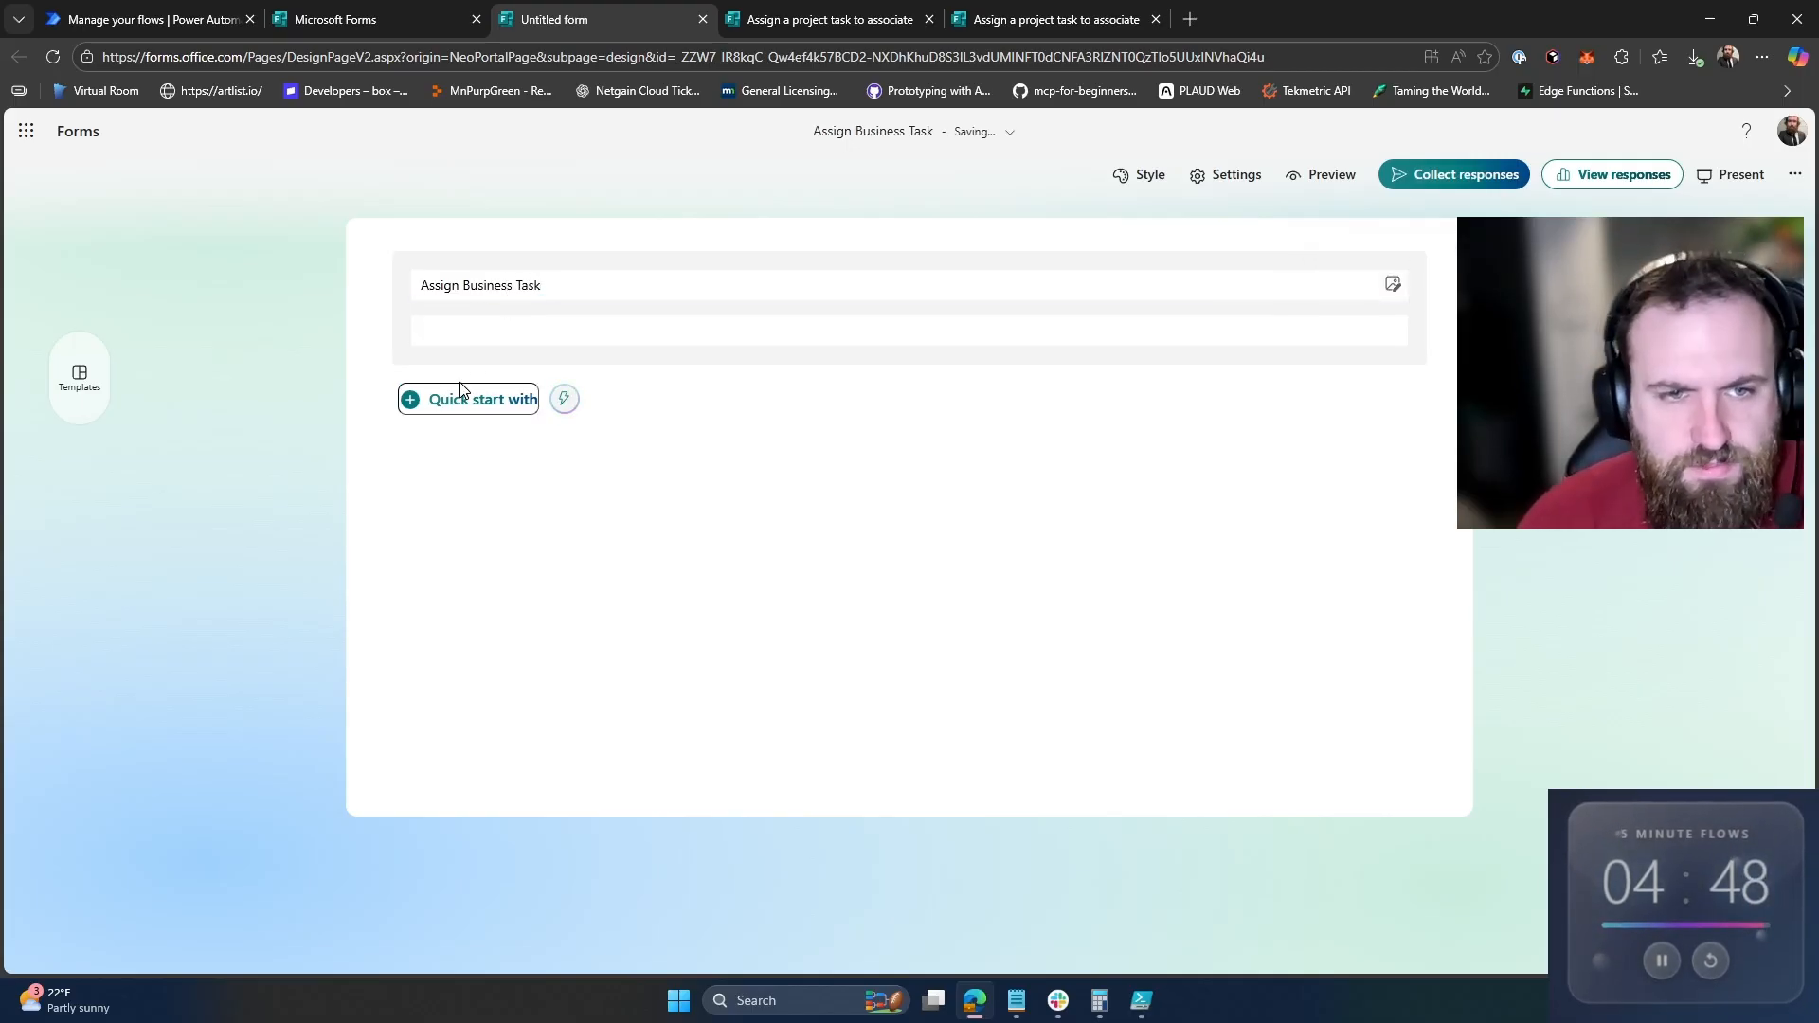
pyautogui.click(468, 405)
pyautogui.click(481, 460)
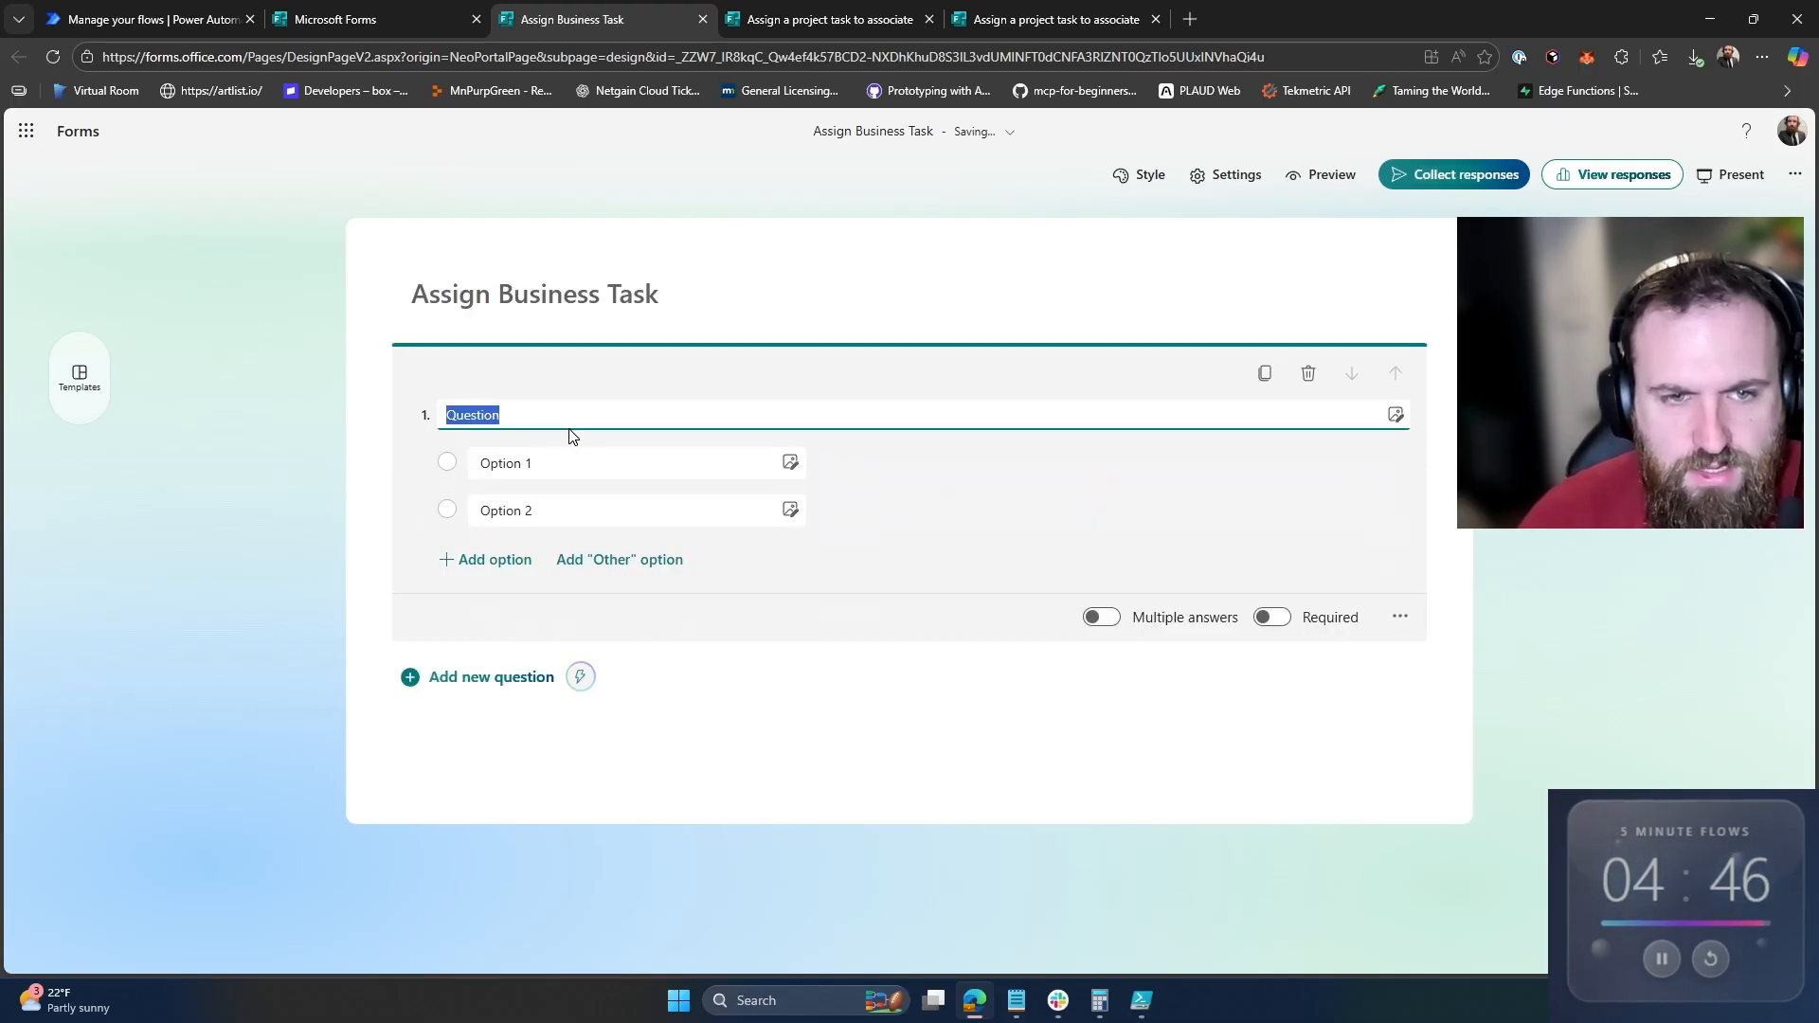
# Step: Title question 1 'Person To assign', with two team members' e-mail addresses as its options
pyautogui.write('Per')
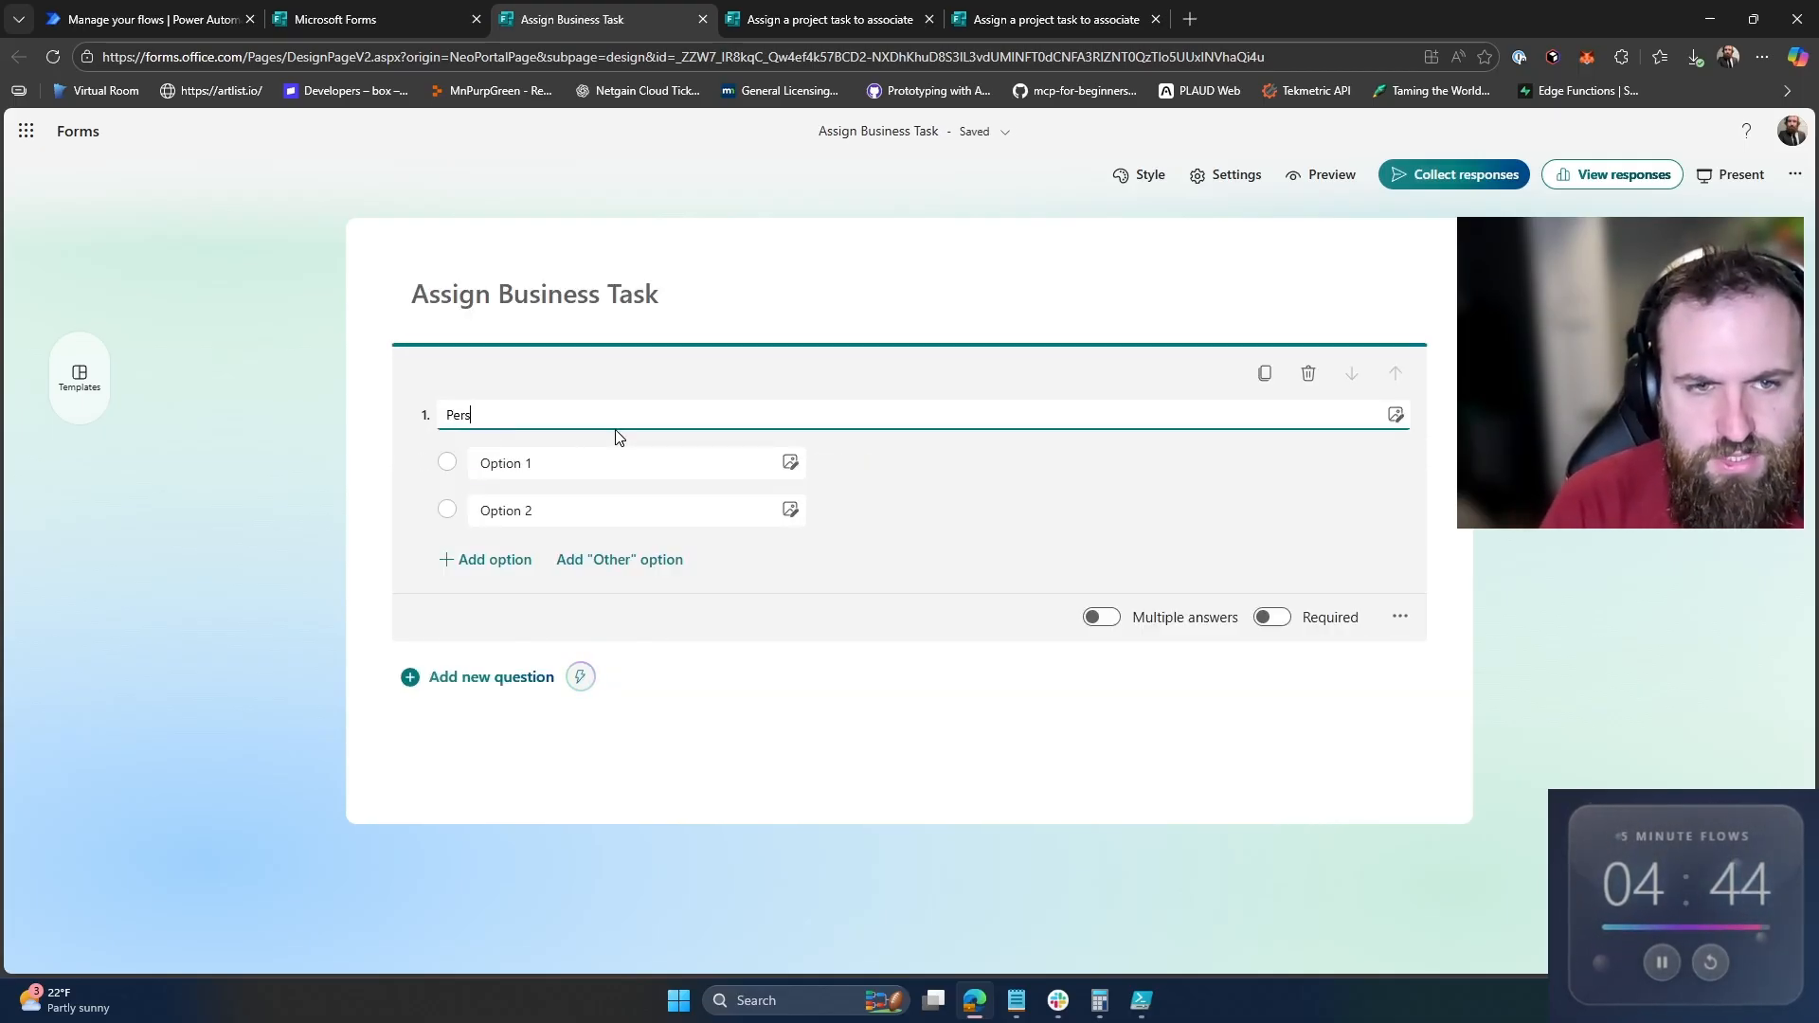
pyautogui.press('Tab')
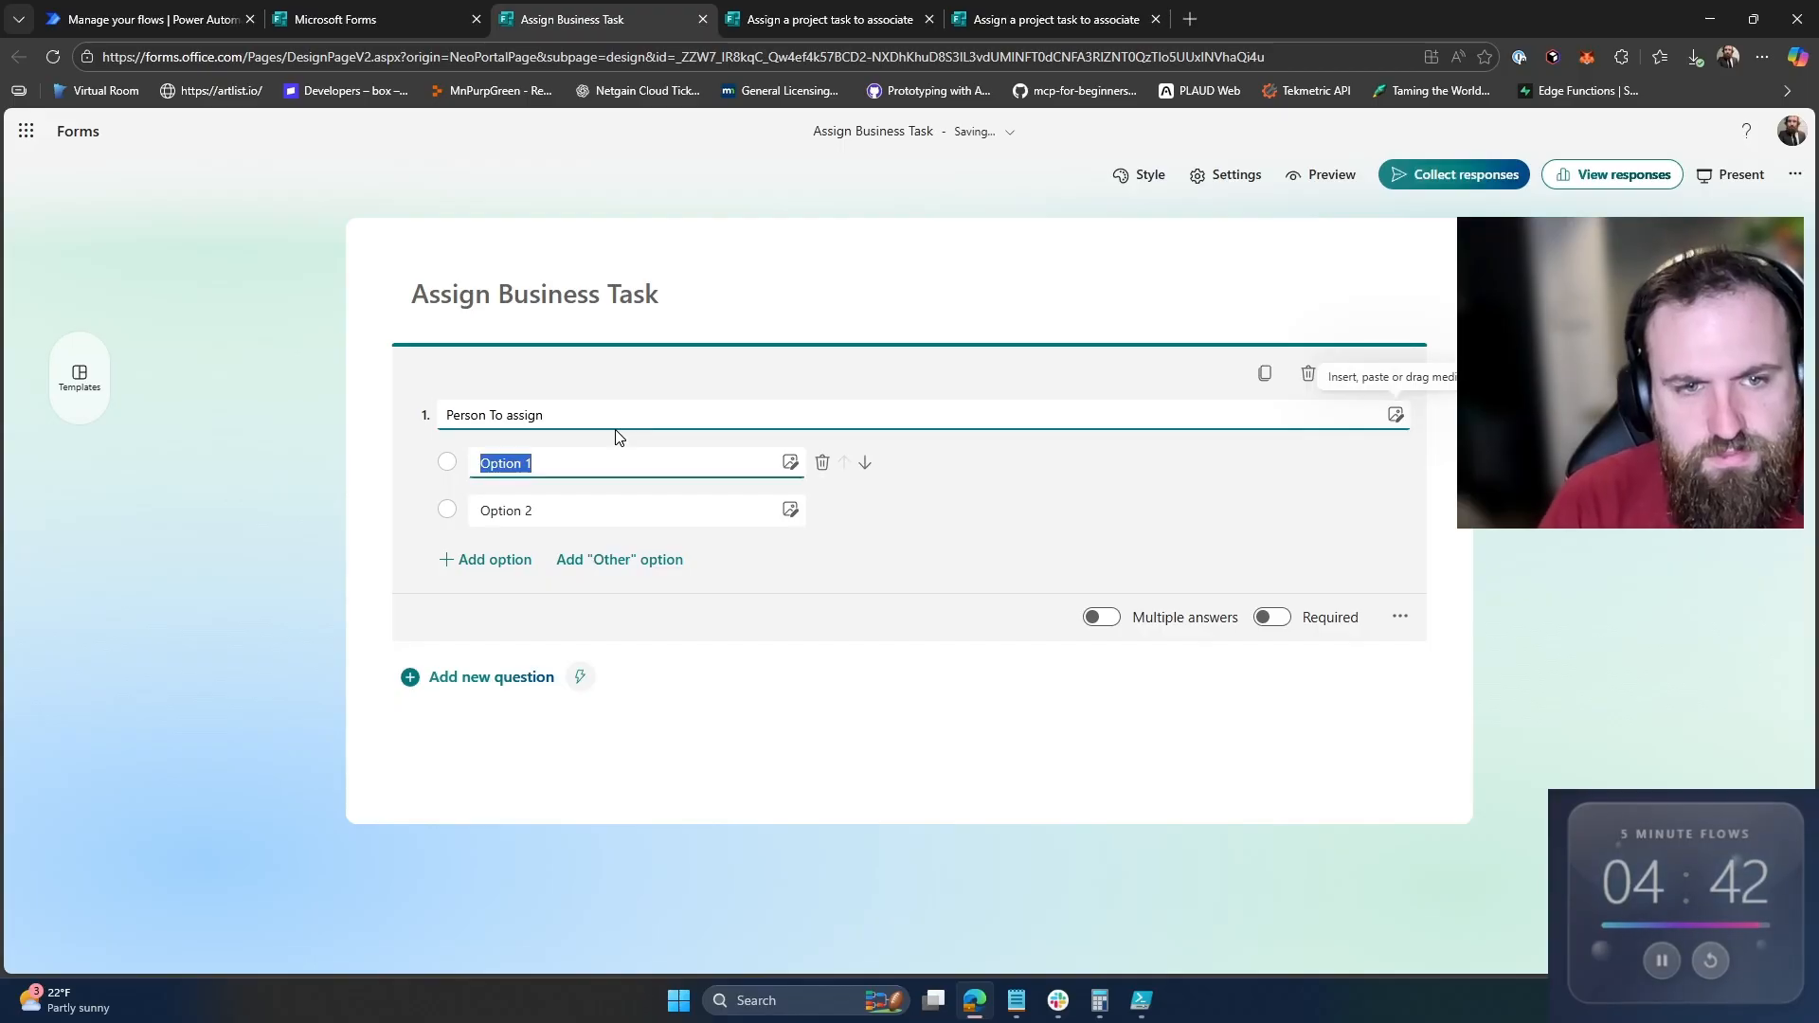
pyautogui.write('Ca')
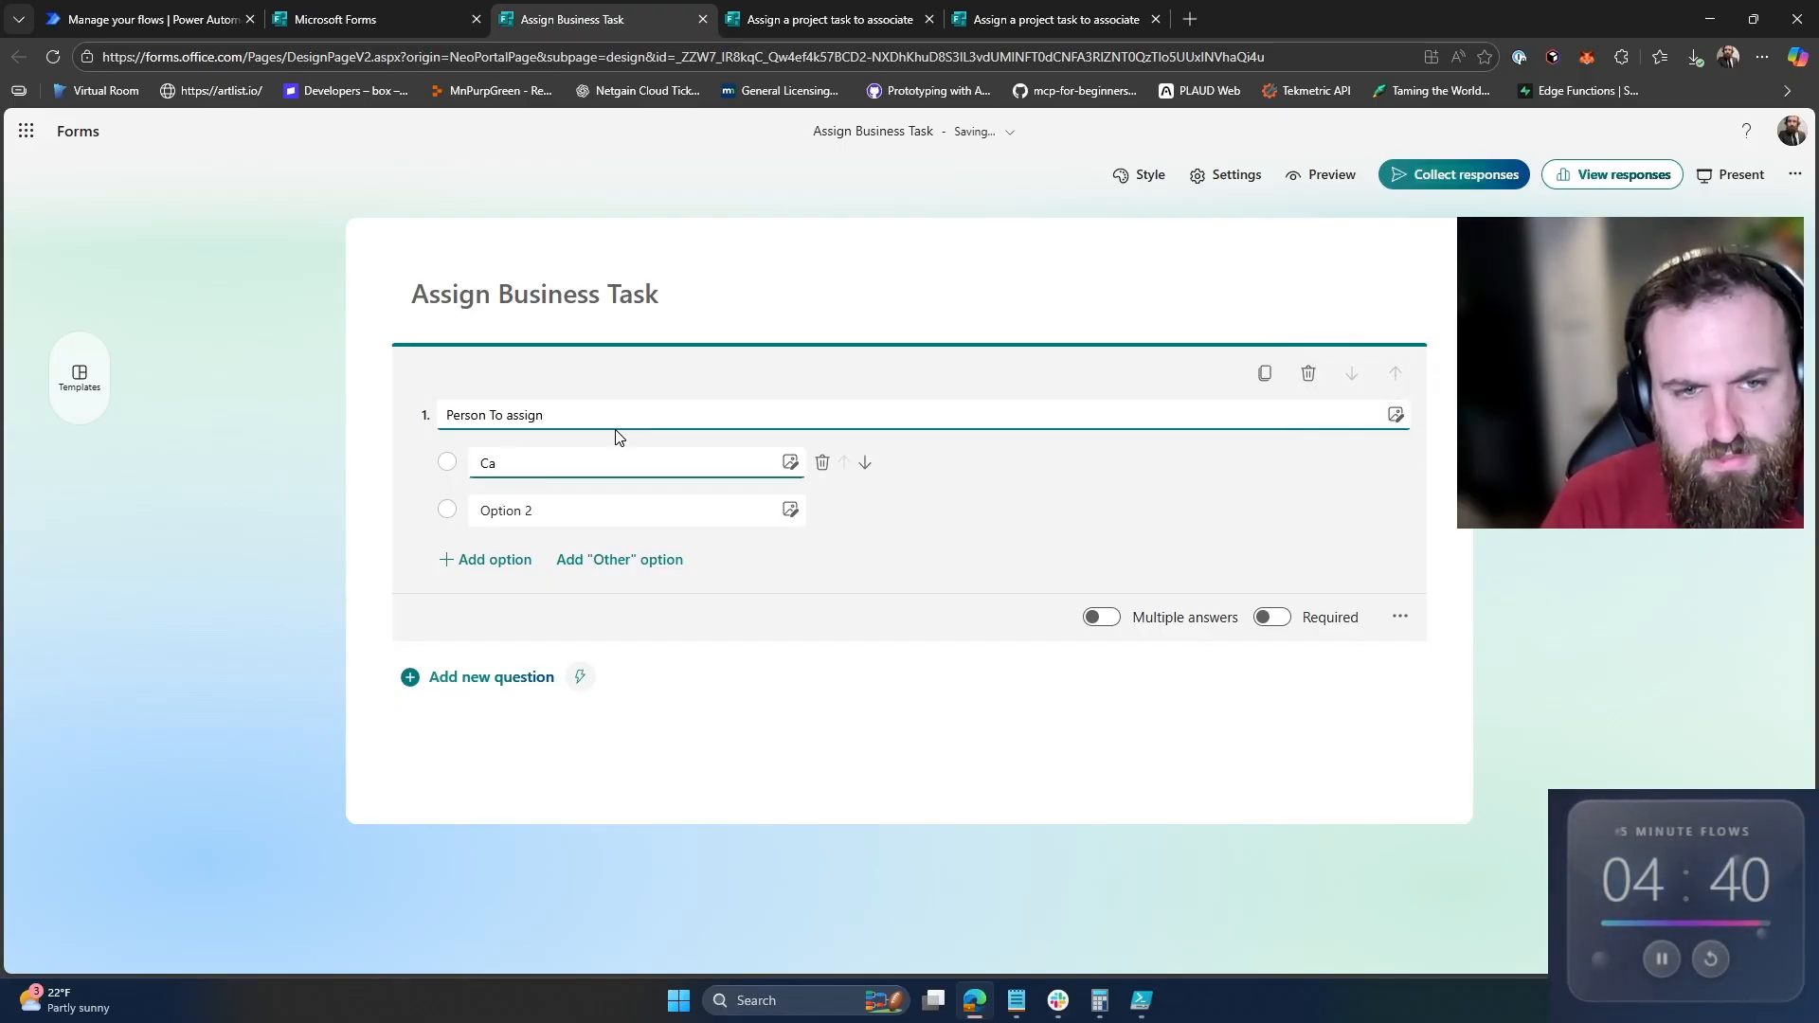
pyautogui.press('BackSpace')
pyautogui.press('BackSpace')
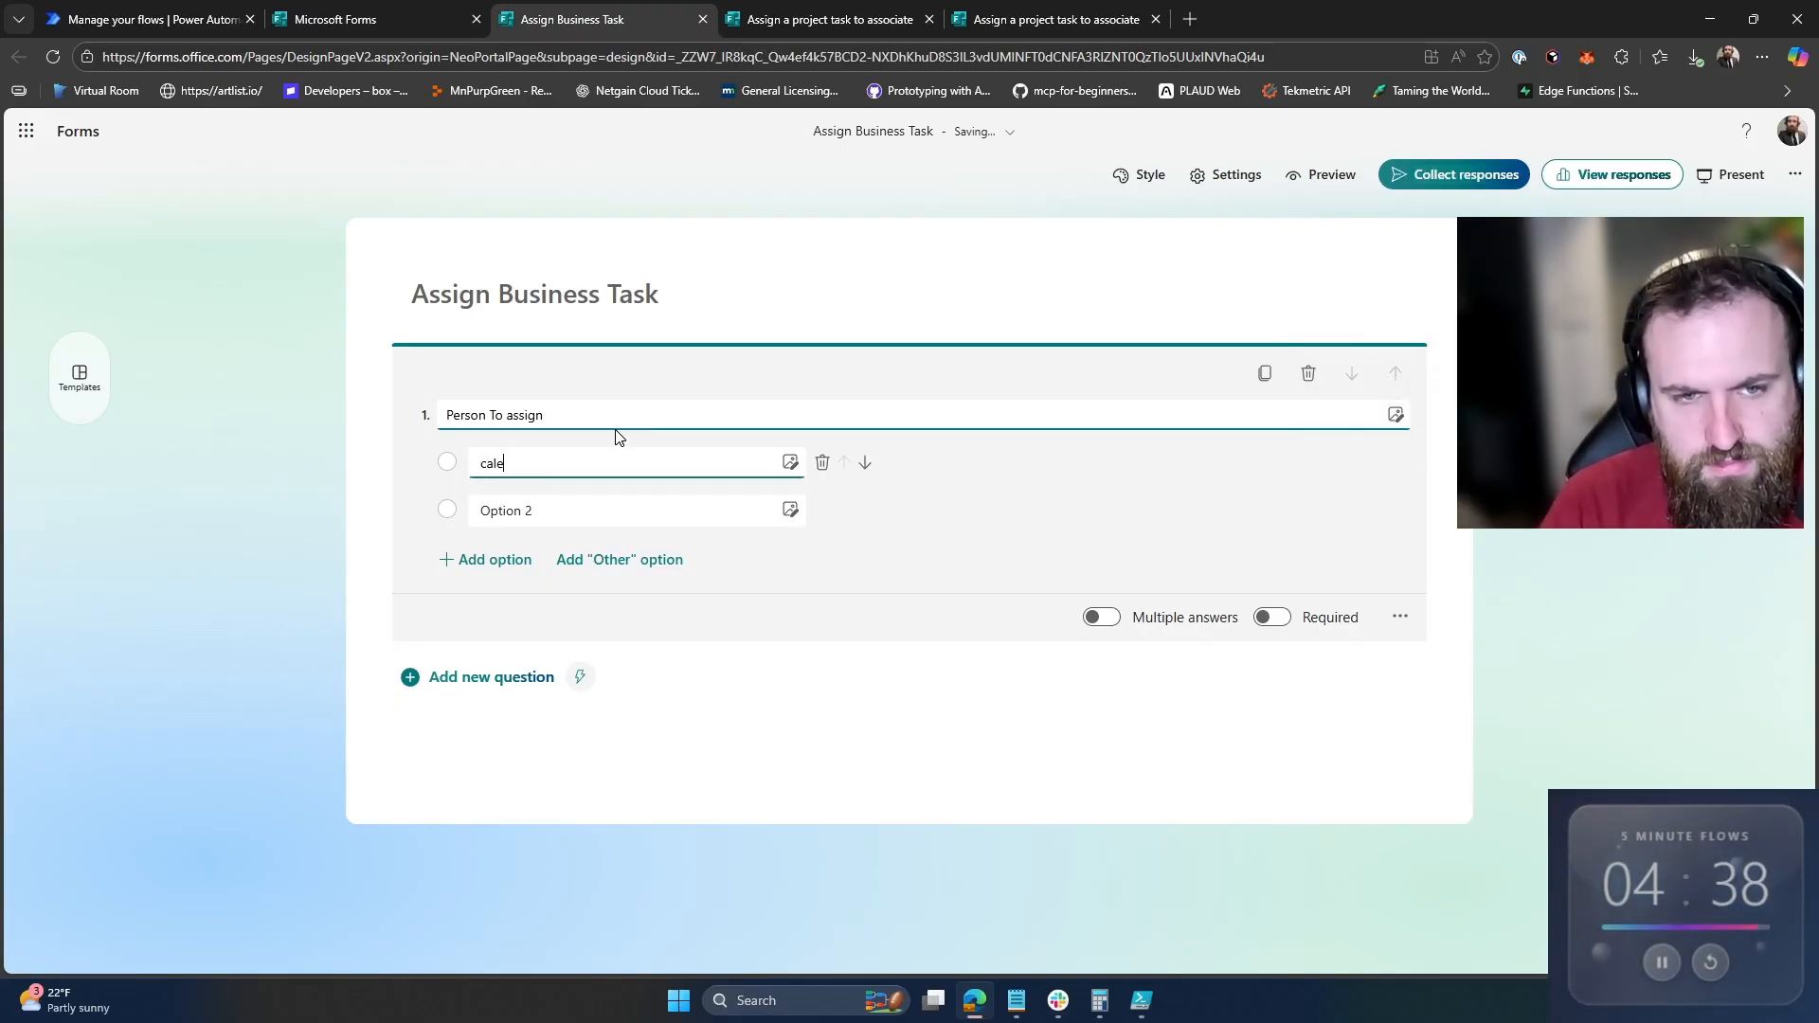
pyautogui.press('Tab')
pyautogui.press('Tab')
pyautogui.press('Tab')
pyautogui.press('Tab')
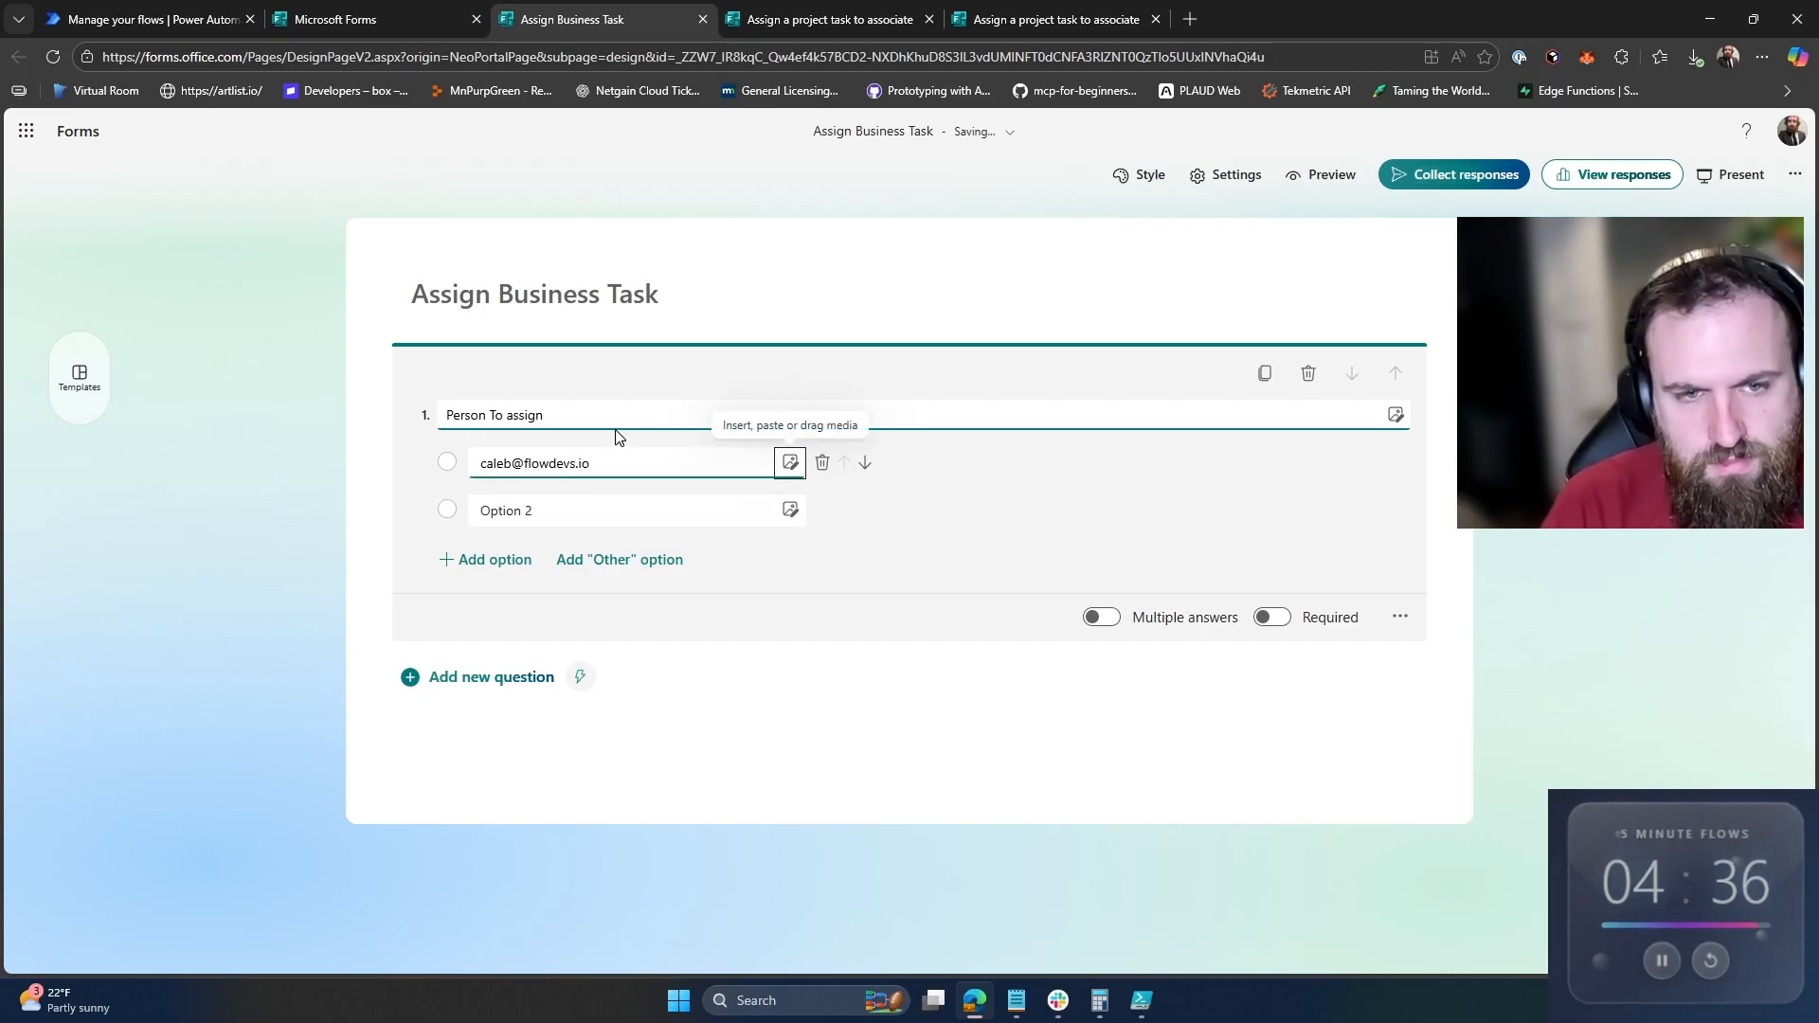
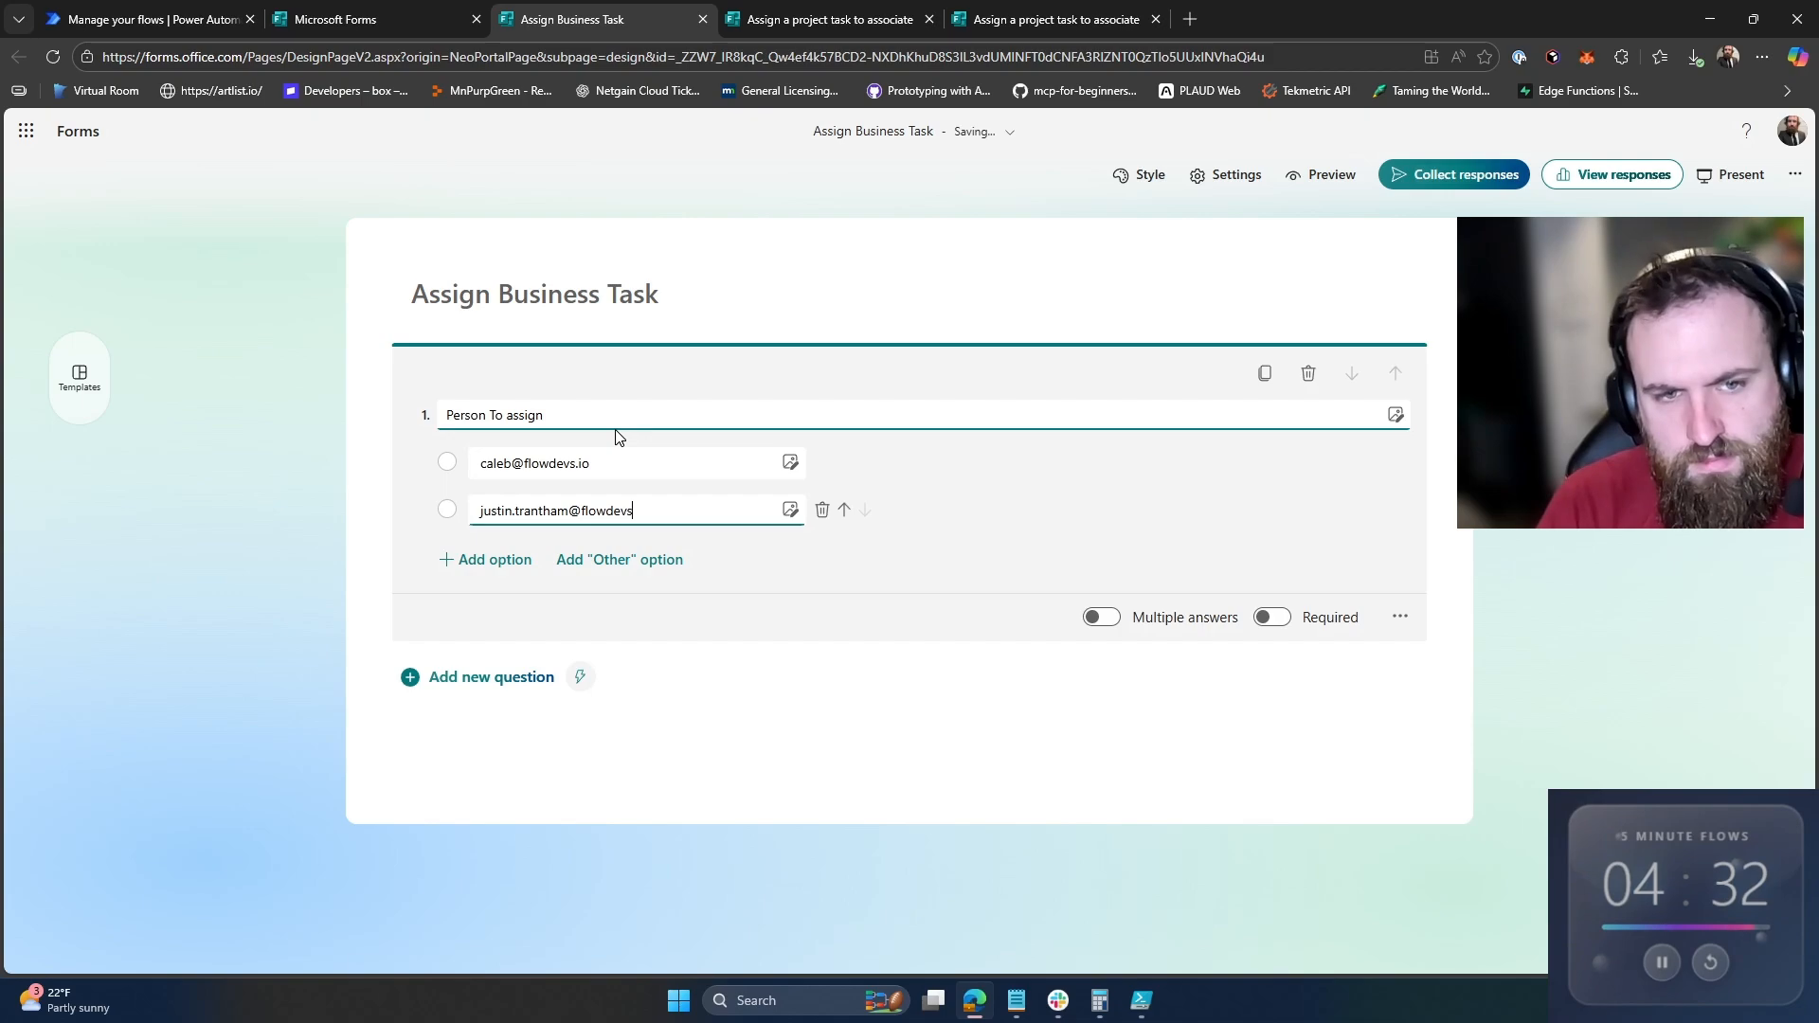
pyautogui.press('Tab')
pyautogui.press('Tab')
pyautogui.press('Tab')
# Step: Make the Person To assign question required
pyautogui.click(510, 679)
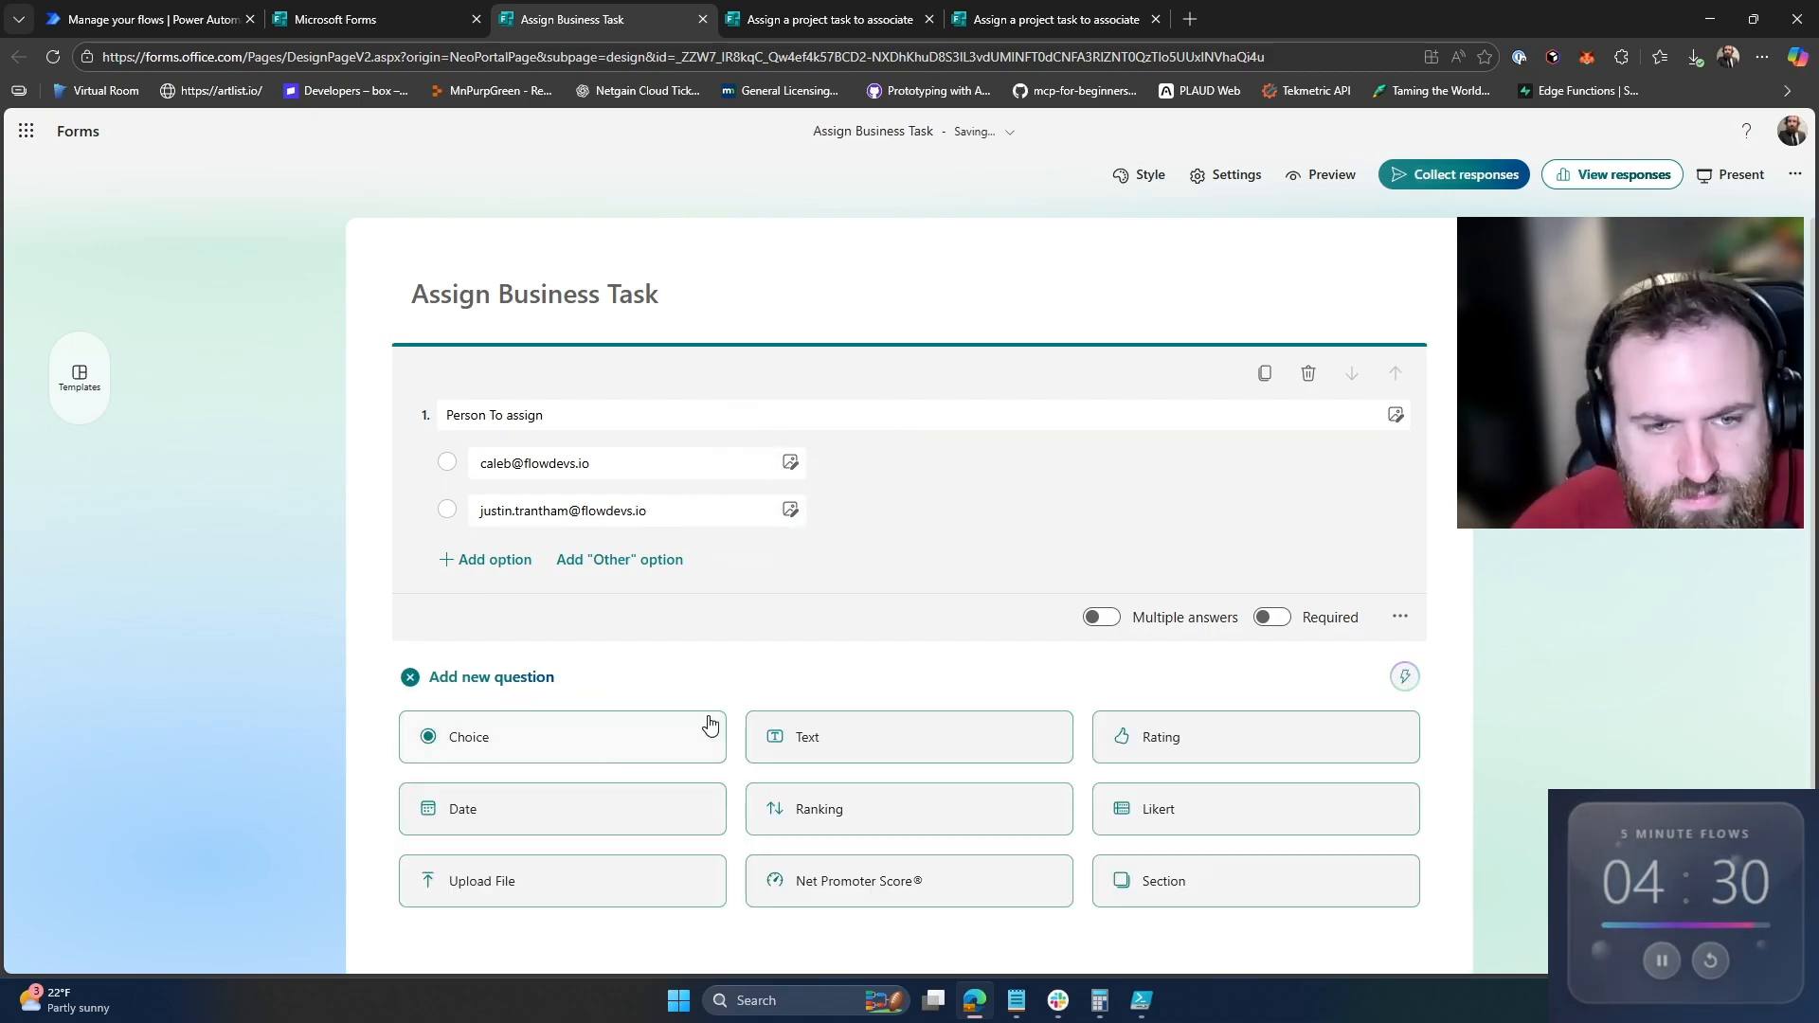
pyautogui.scroll(-1, 684, 804)
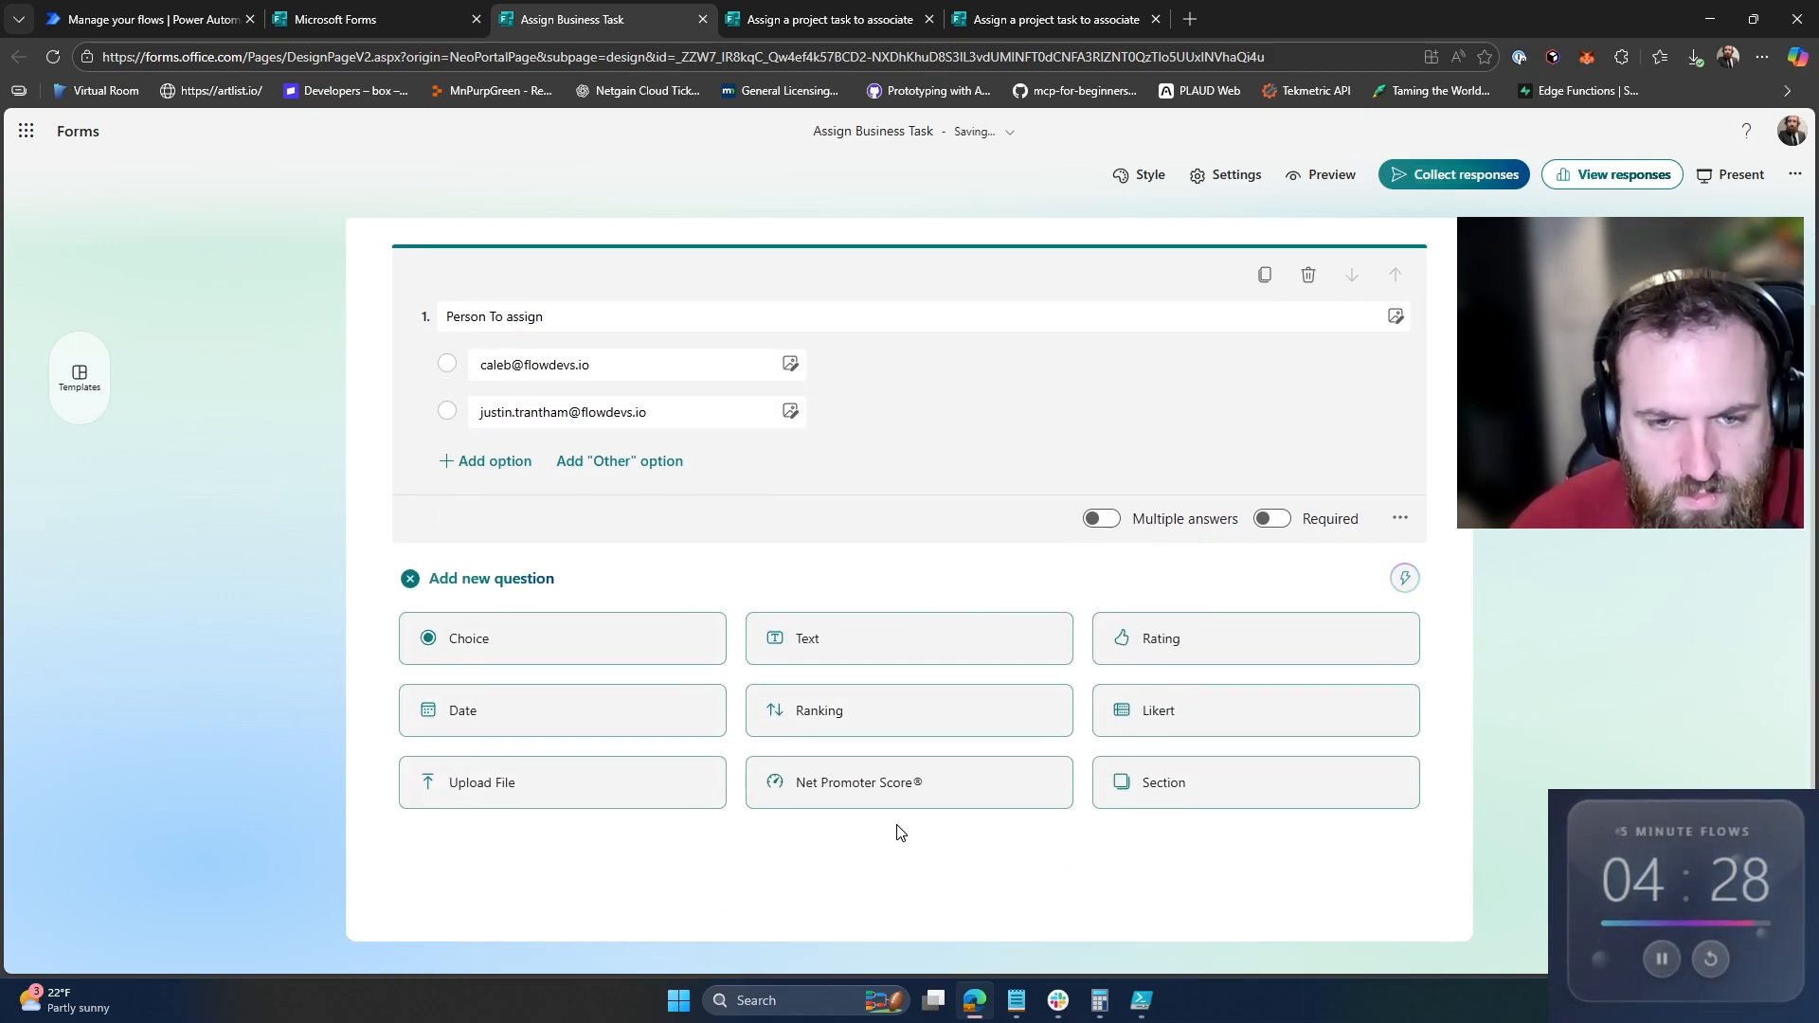
pyautogui.click(1272, 519)
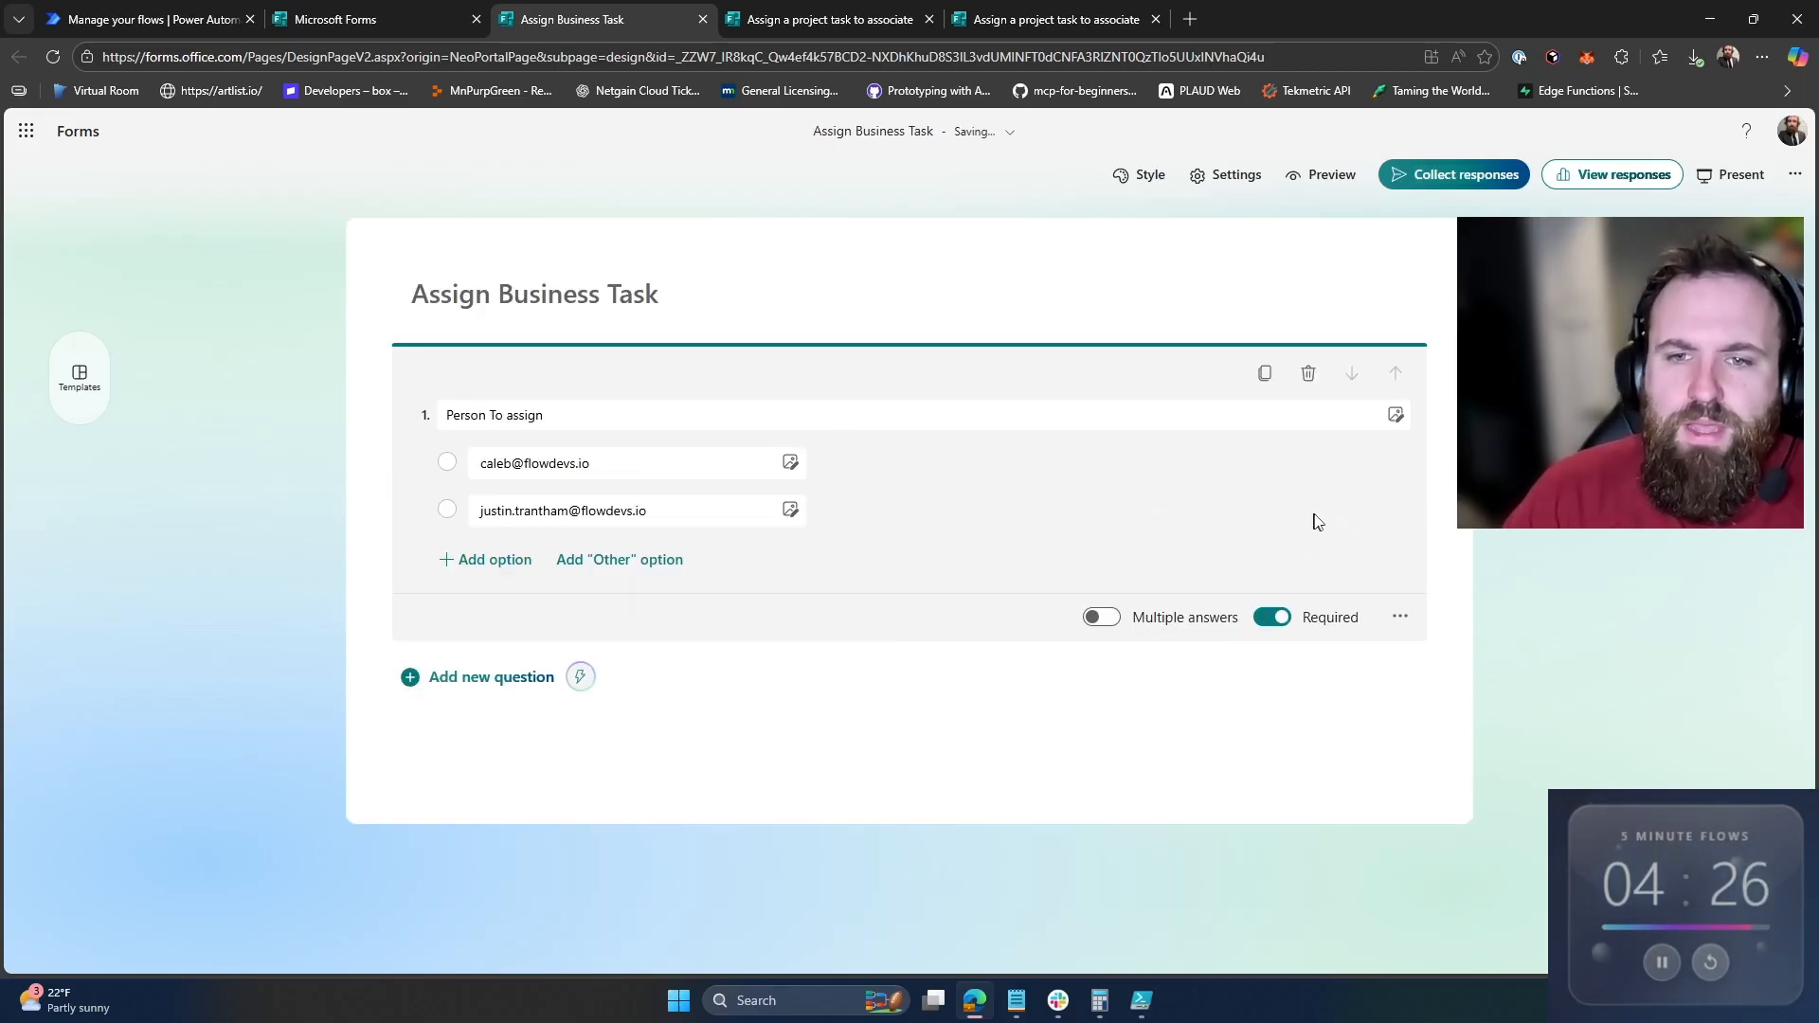
pyautogui.click(413, 678)
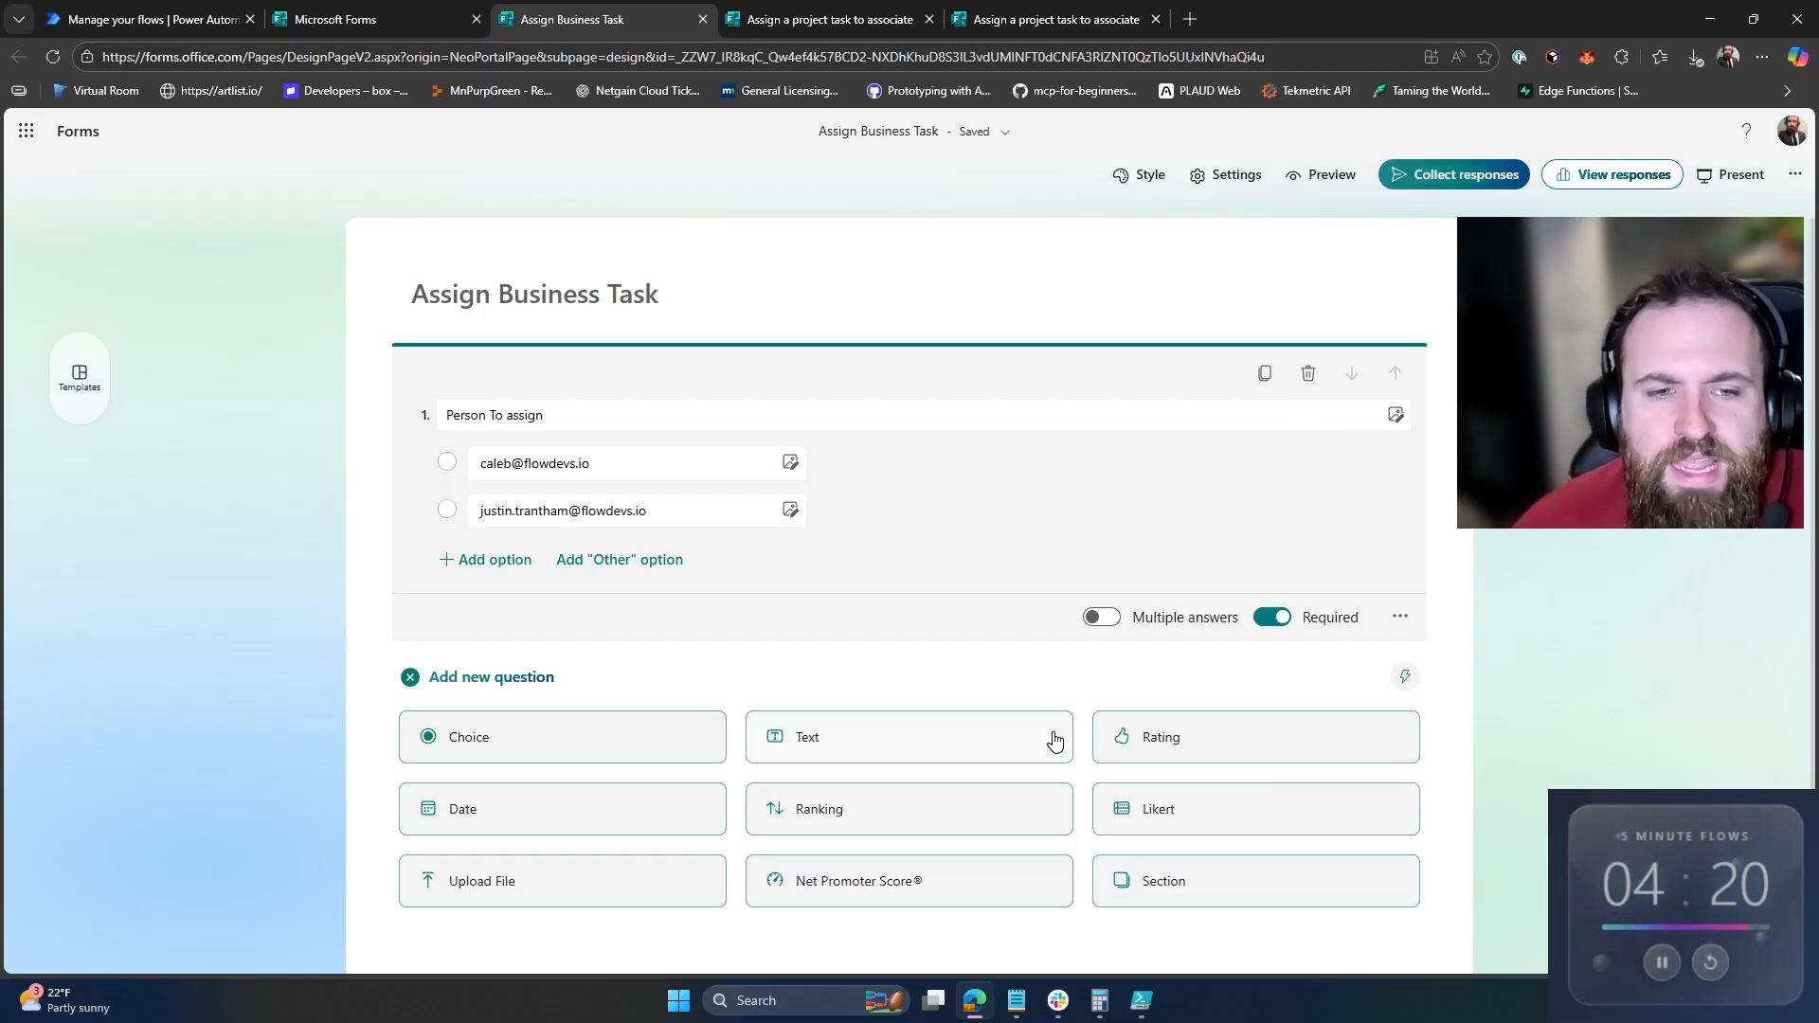
pyautogui.scroll(-1, 1055, 741)
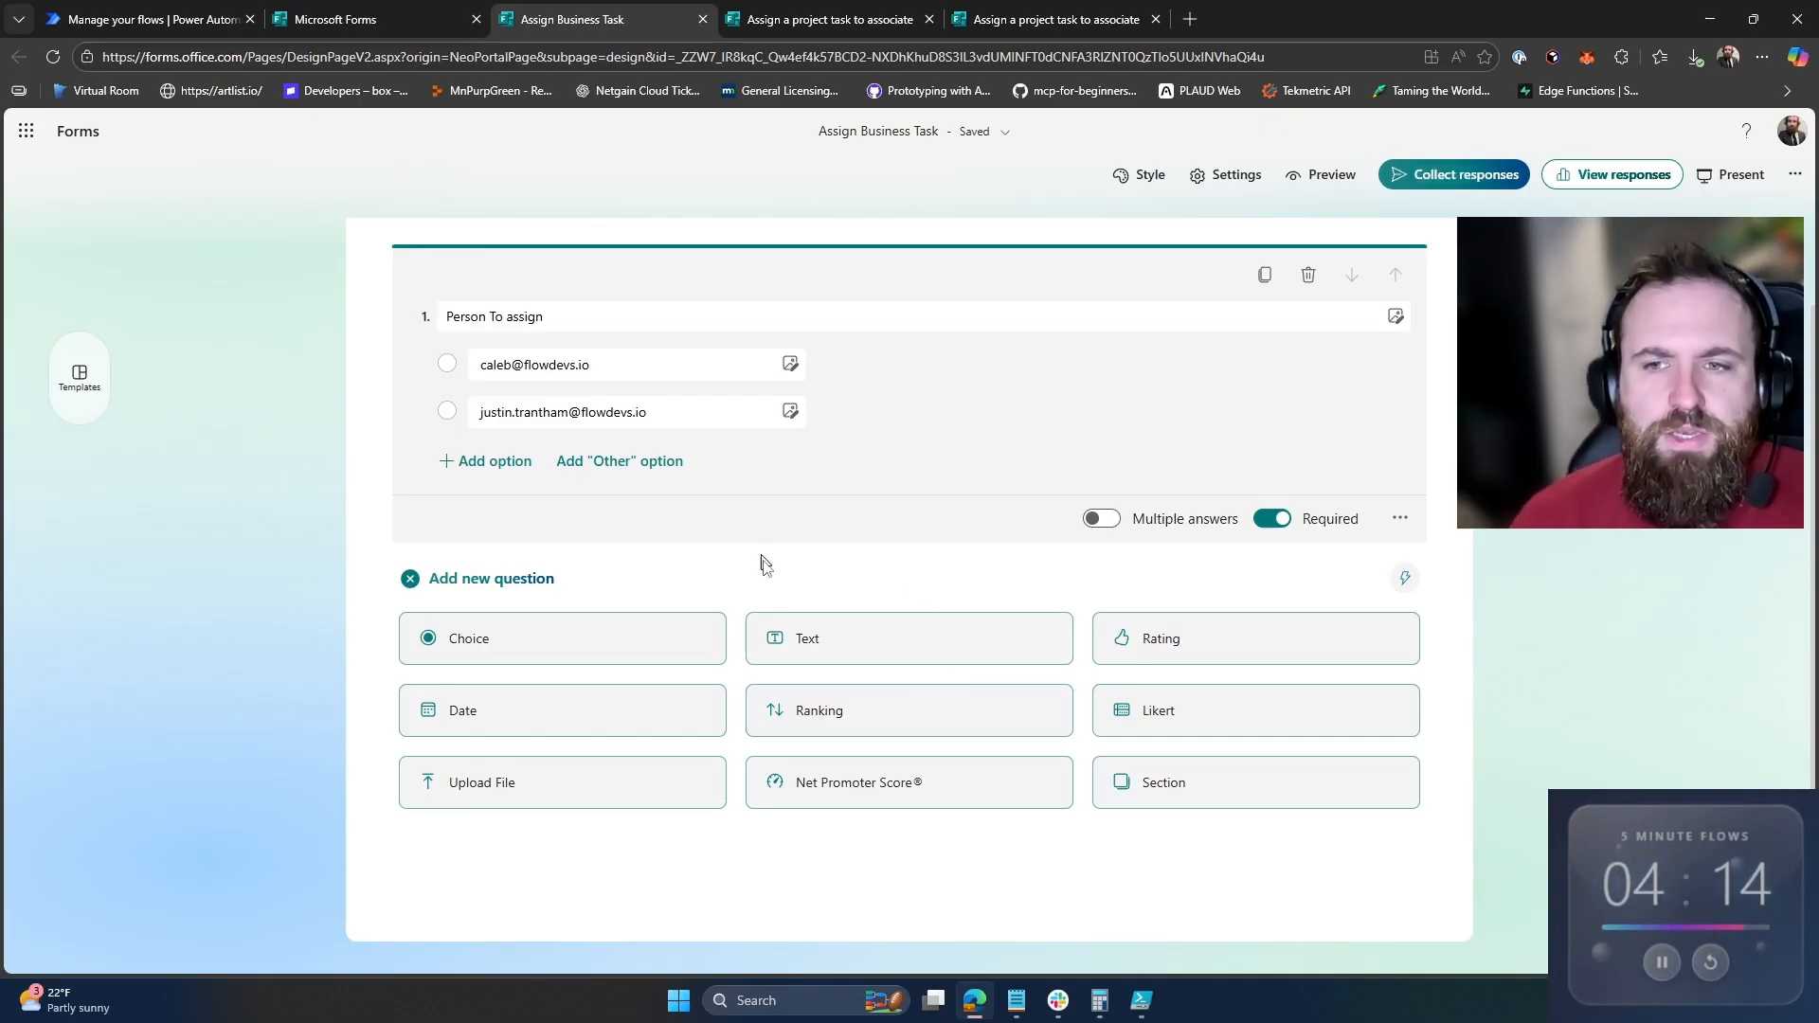
# Step: Add text question 2 titled 'Task to Assign'
pyautogui.click(929, 663)
pyautogui.write('Tas')
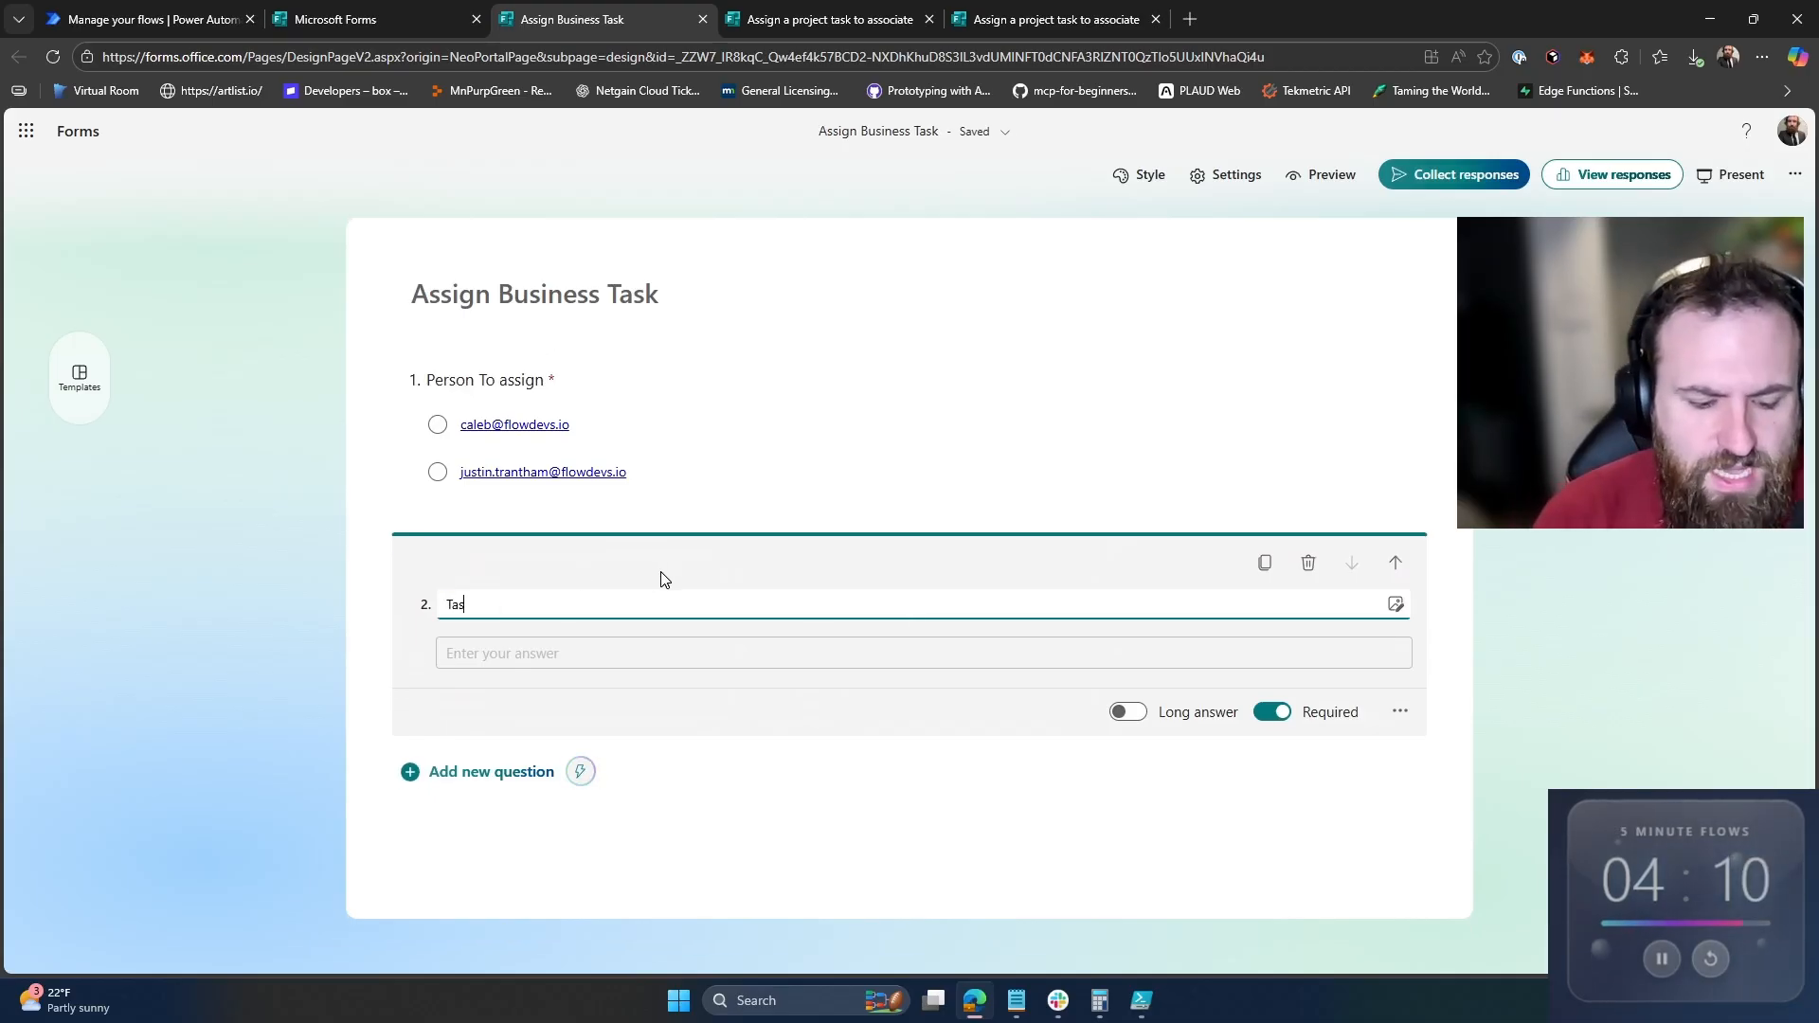
pyautogui.write('k to Assign')
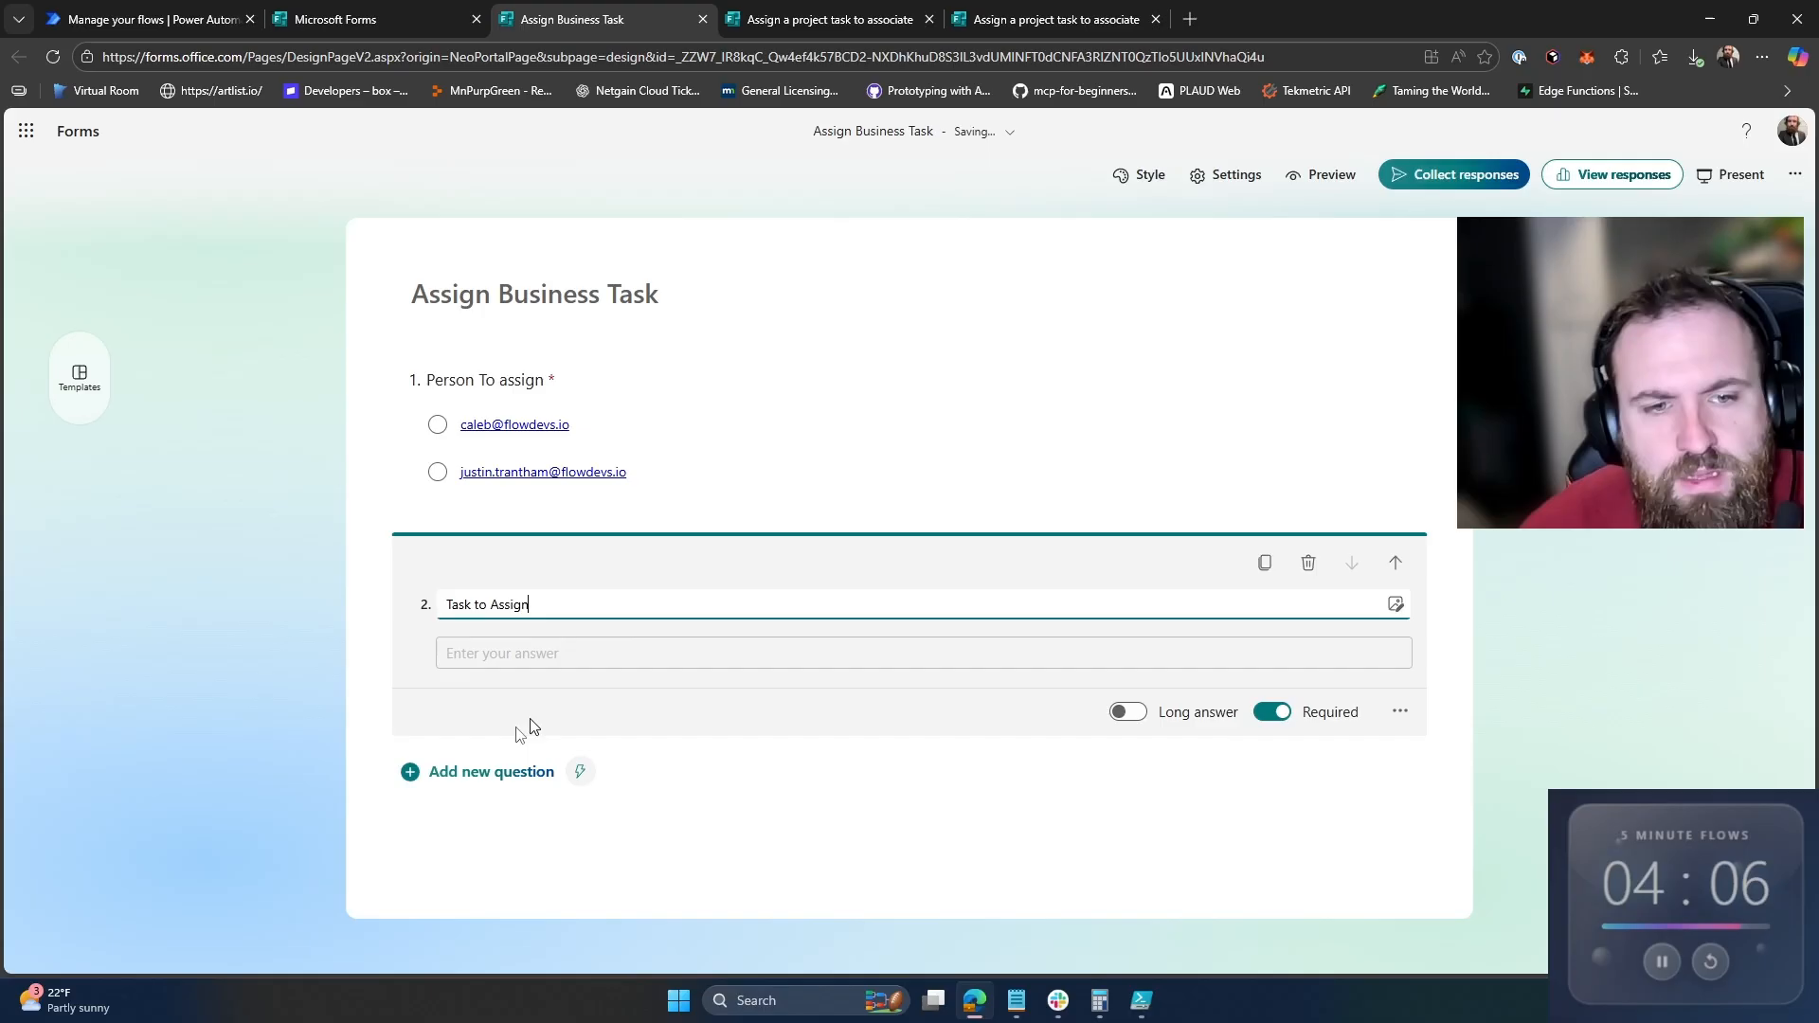
pyautogui.click(452, 813)
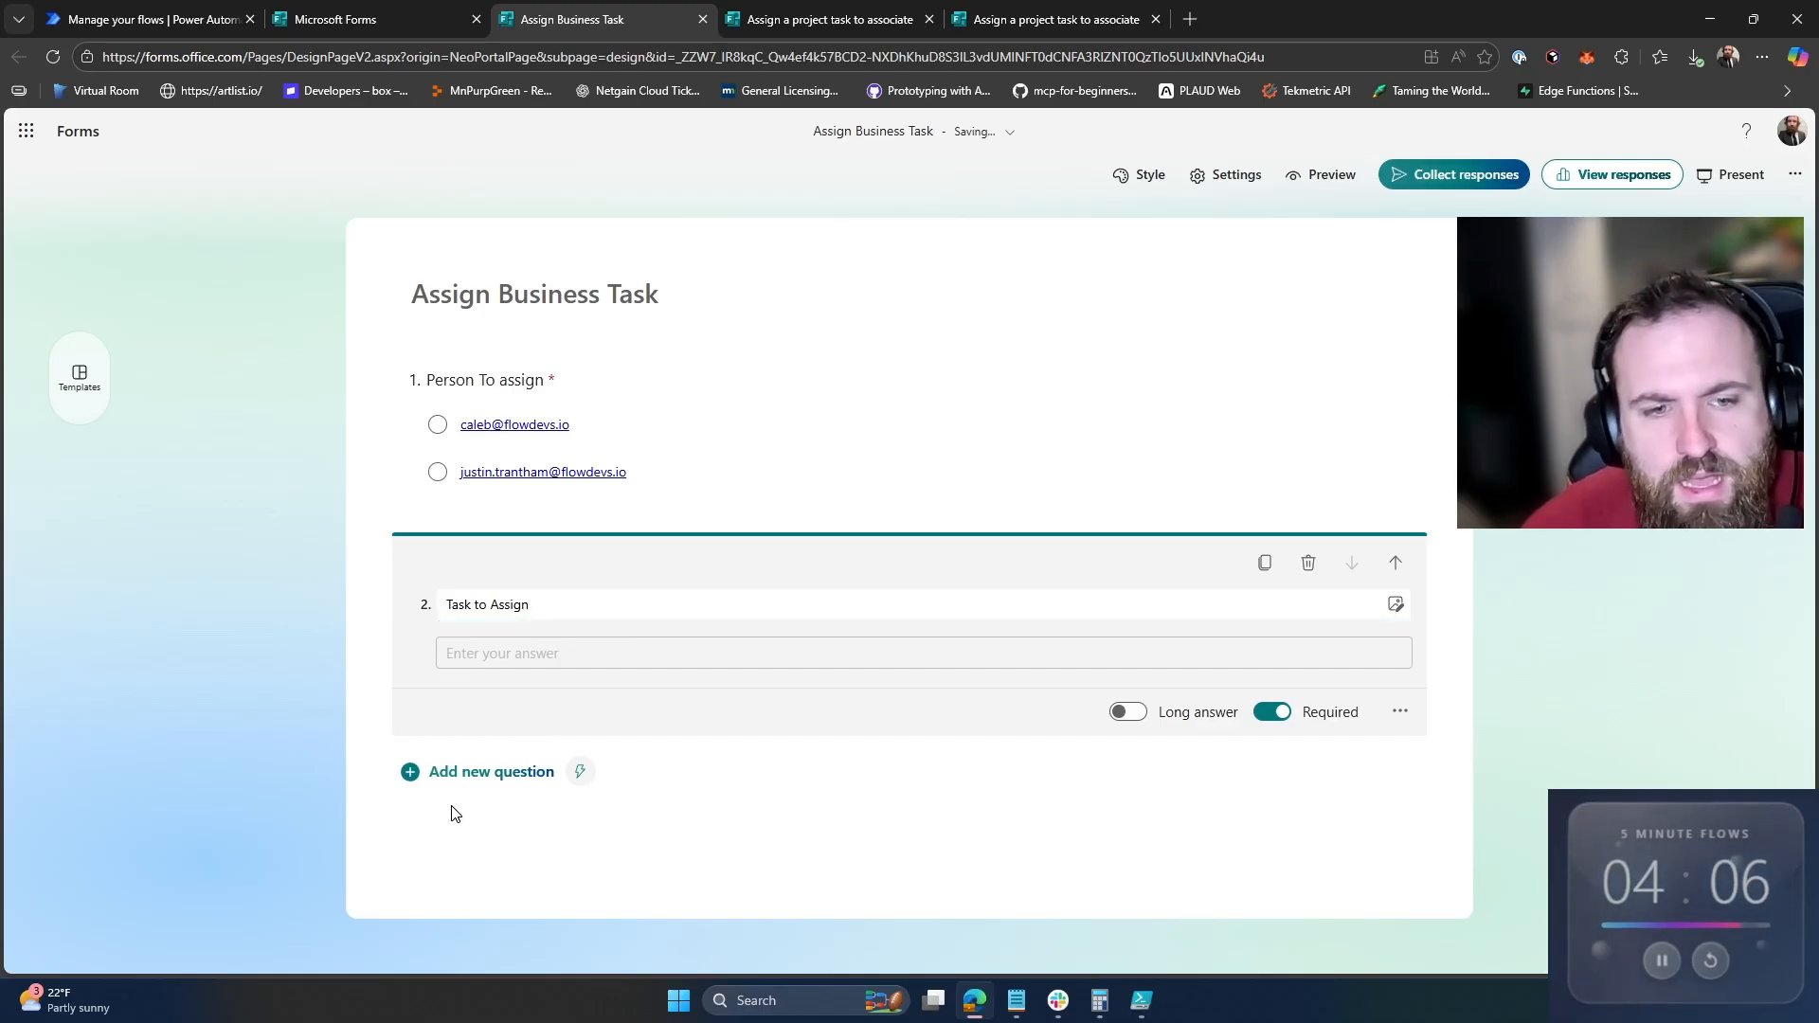
# Step: Add date question 3 titled 'Due Date'
pyautogui.click(482, 775)
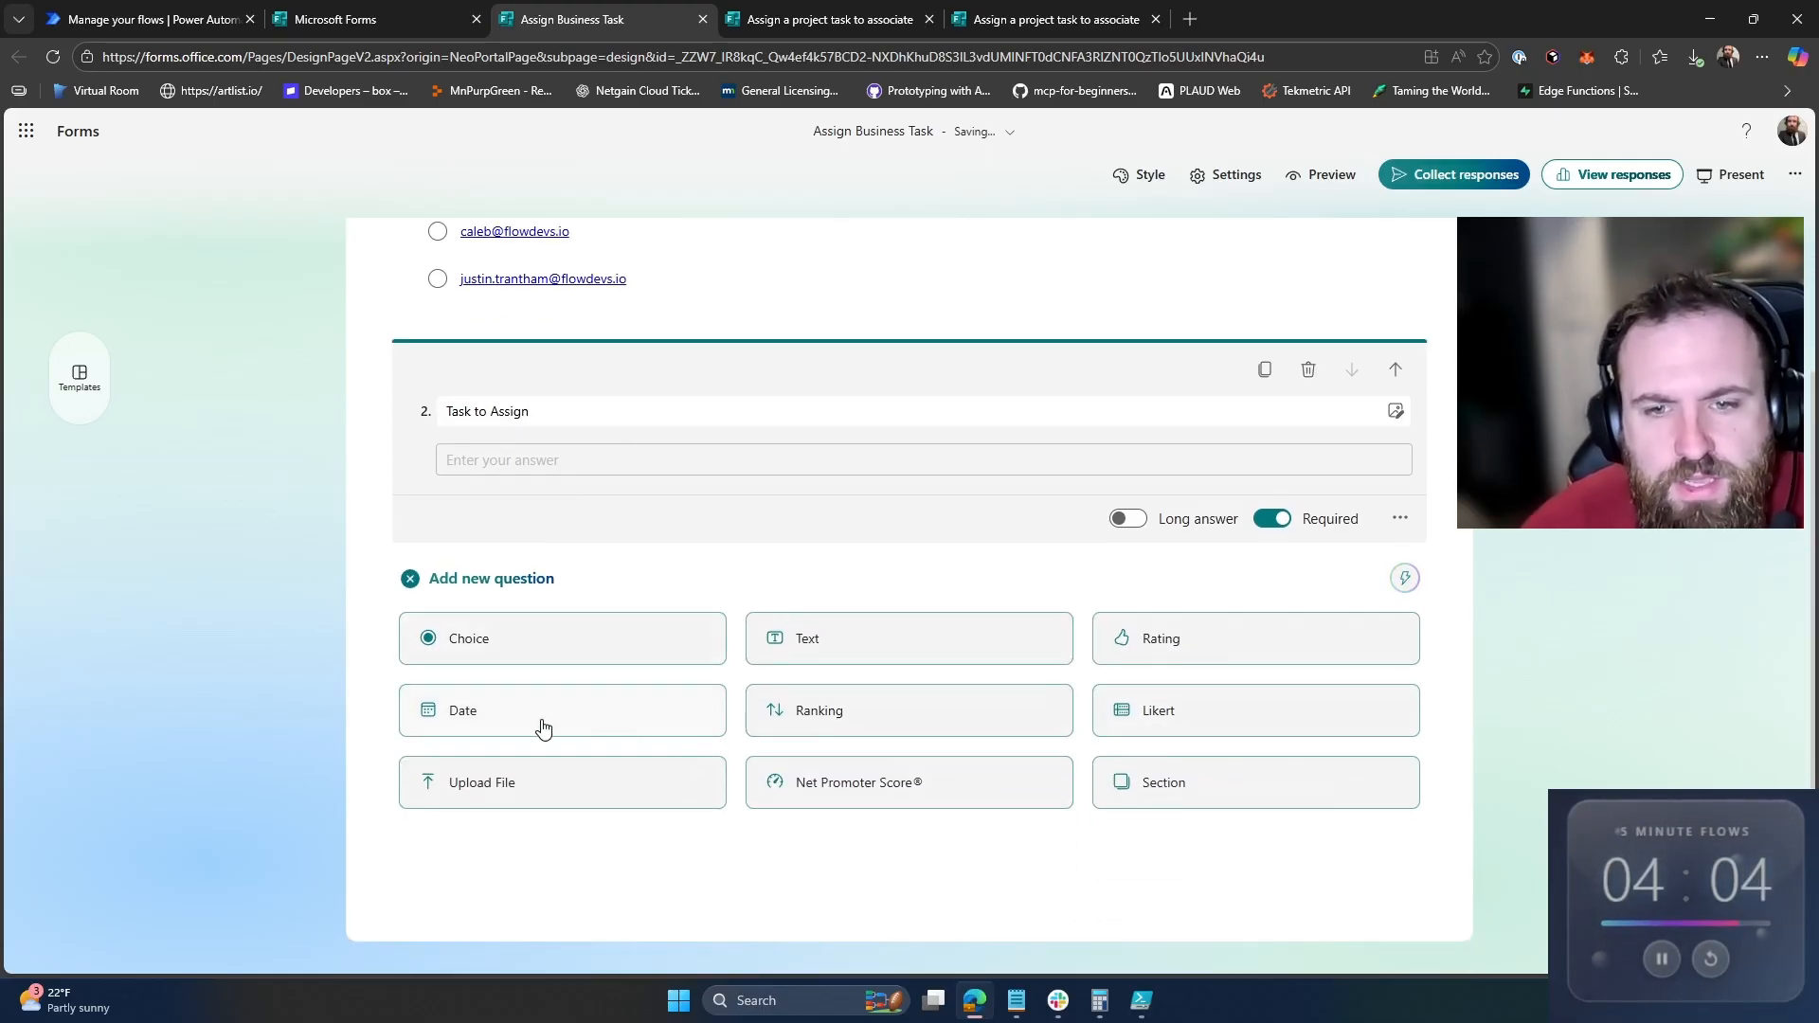
pyautogui.click(543, 728)
pyautogui.write('Due ')
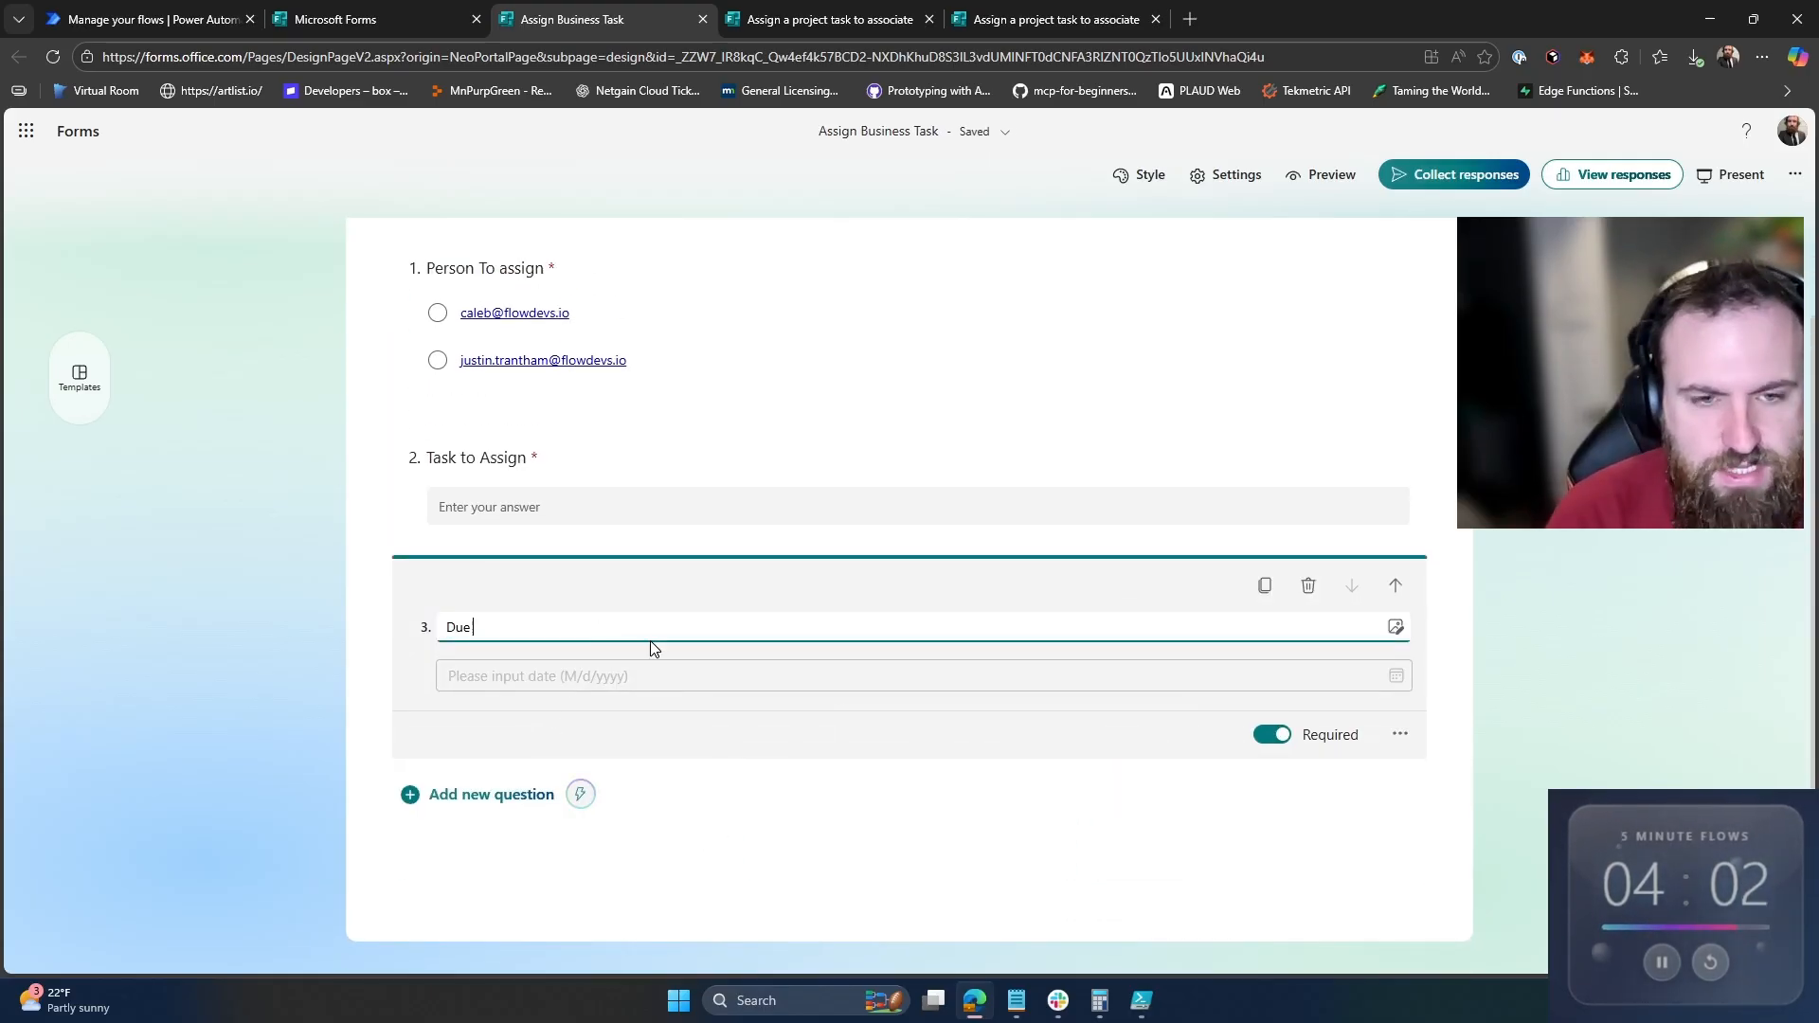
pyautogui.write('Date')
pyautogui.click(906, 839)
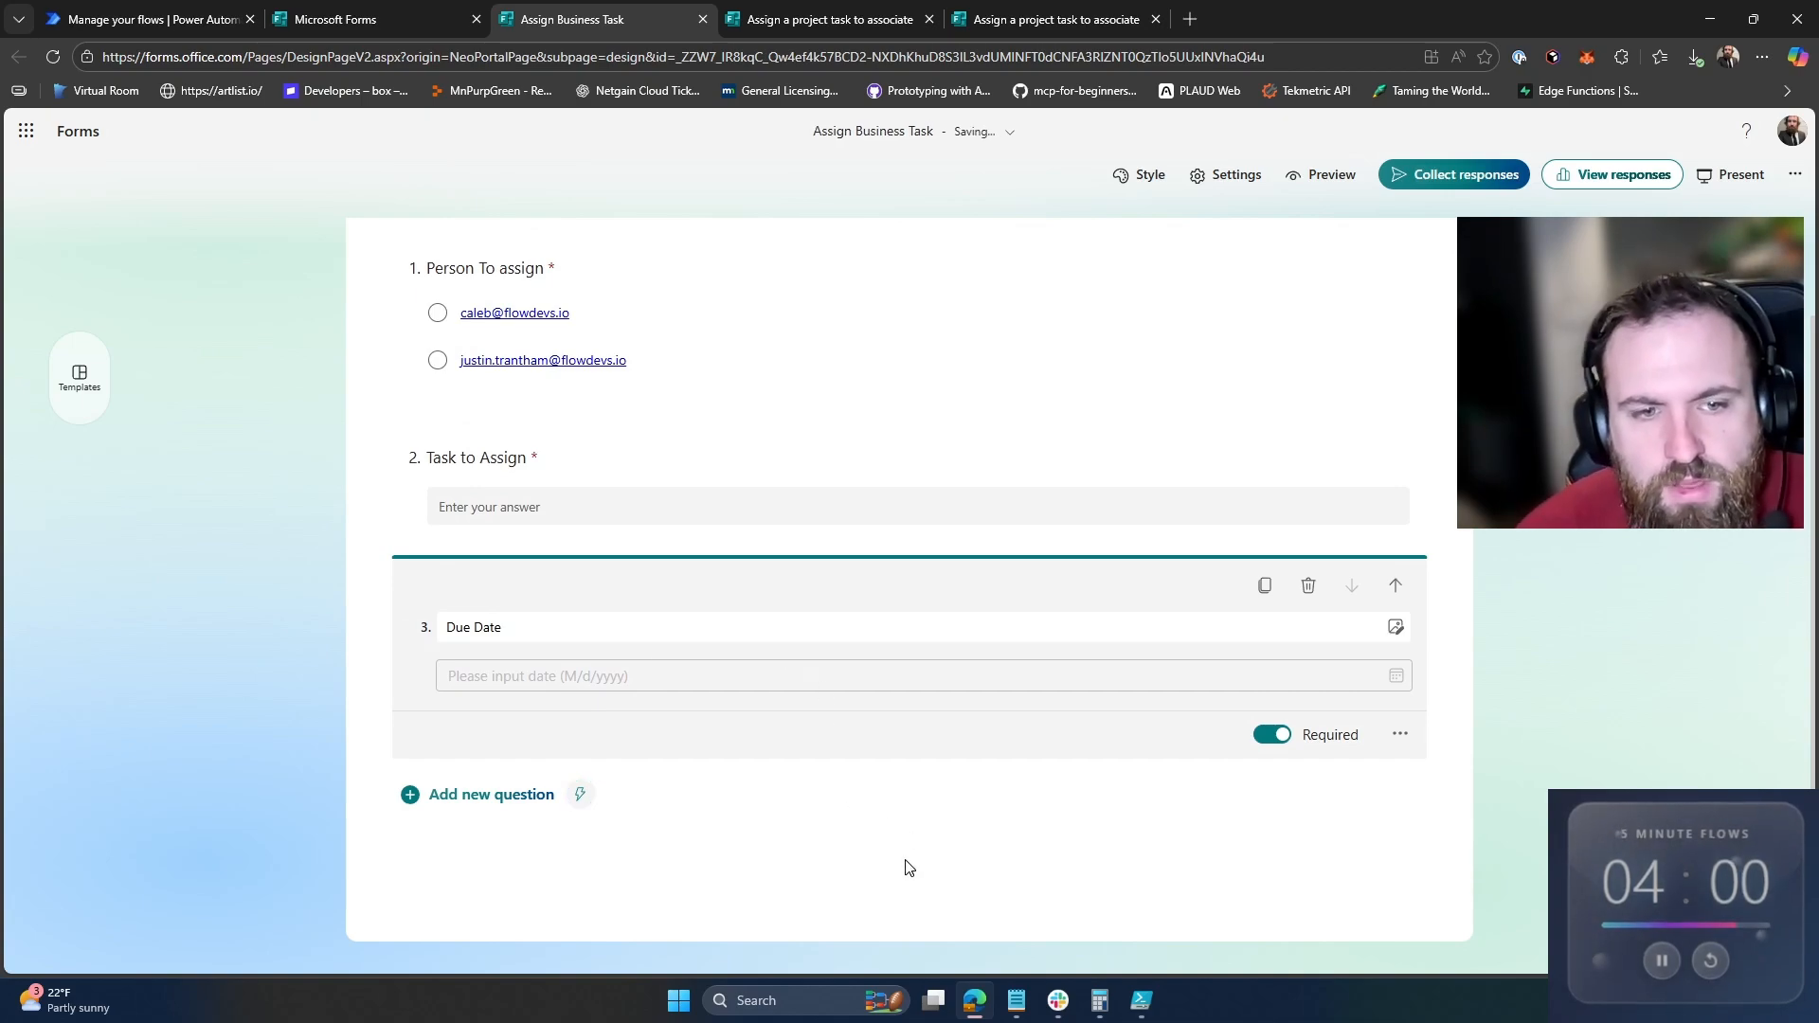
pyautogui.scroll(1, 743, 556)
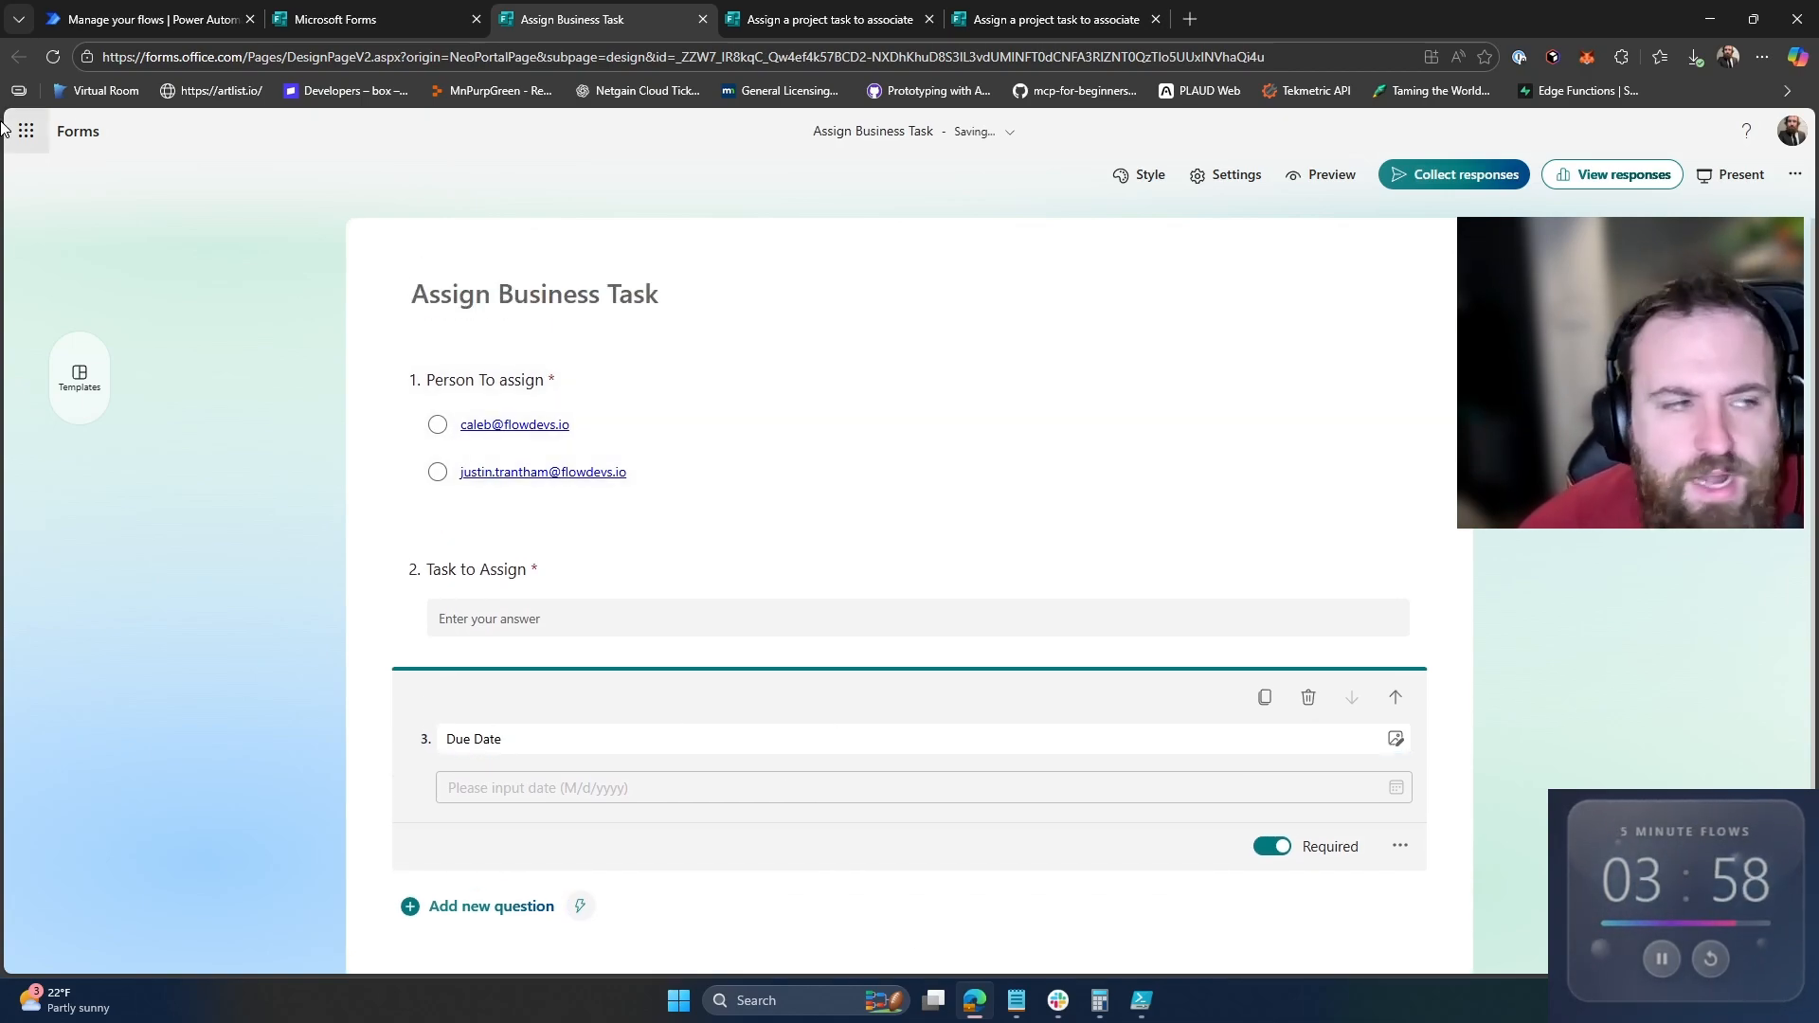
# Step: Copy the form's response link and open it in a spare browser tab
pyautogui.click(1455, 174)
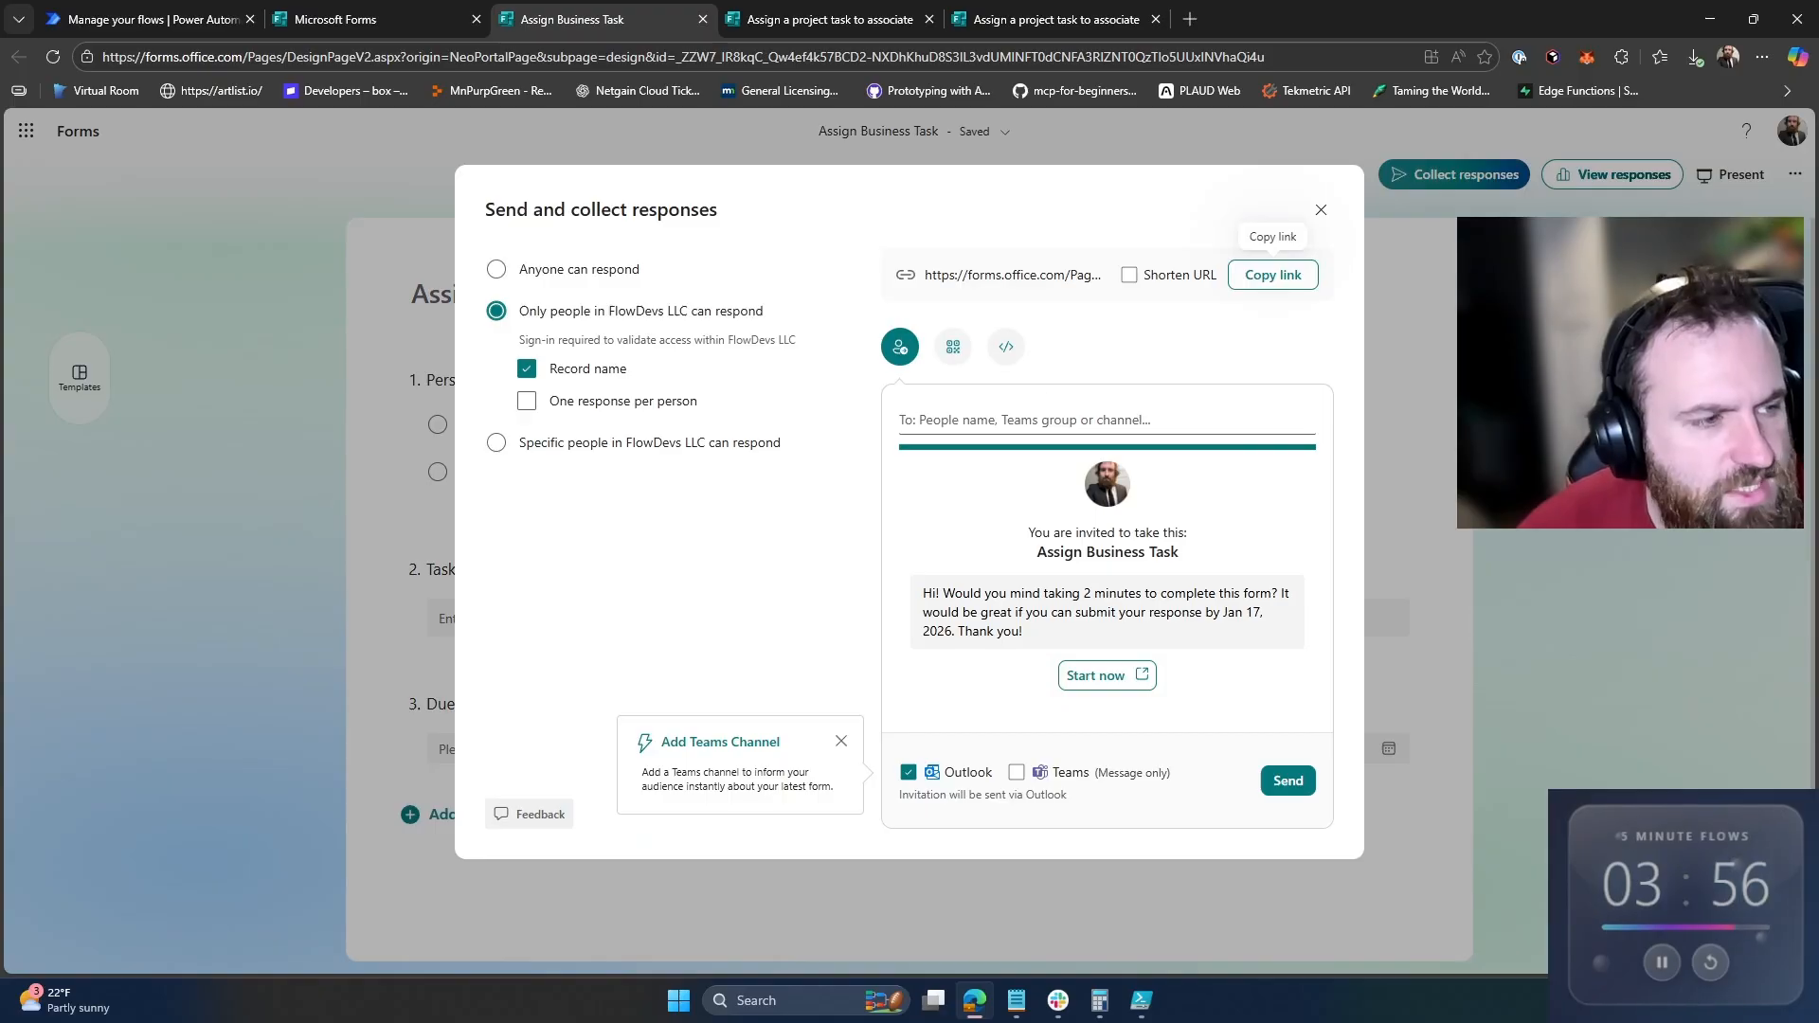
pyautogui.click(1272, 275)
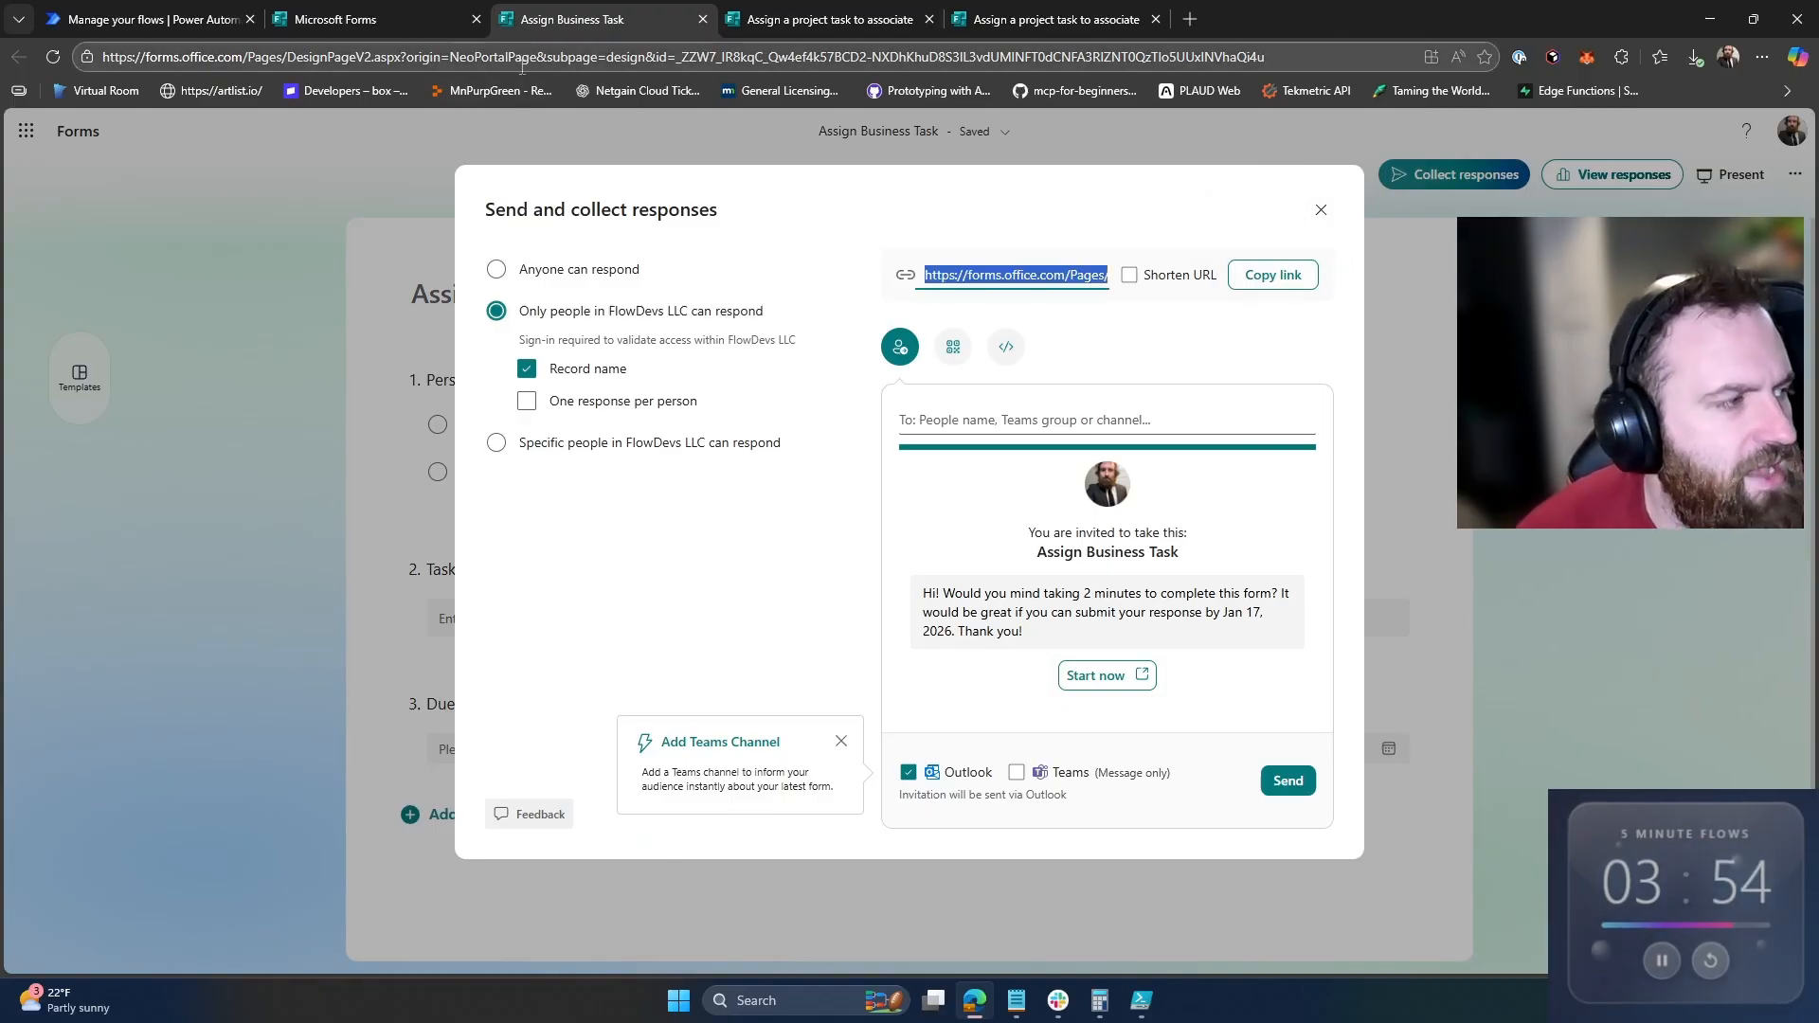
pyautogui.click(825, 19)
pyautogui.click(786, 90)
pyautogui.click(812, 55)
pyautogui.write('https://forms.office.com/Pages/ResponsePage.aspx?id=_ZZW7_IR8kqC_Qw4ef4k57BCD2-NXDhKhuD8S3IL3vdUMINFT0dCNFA3RIZNT0QzTlo5UUxINVhaQi4u')
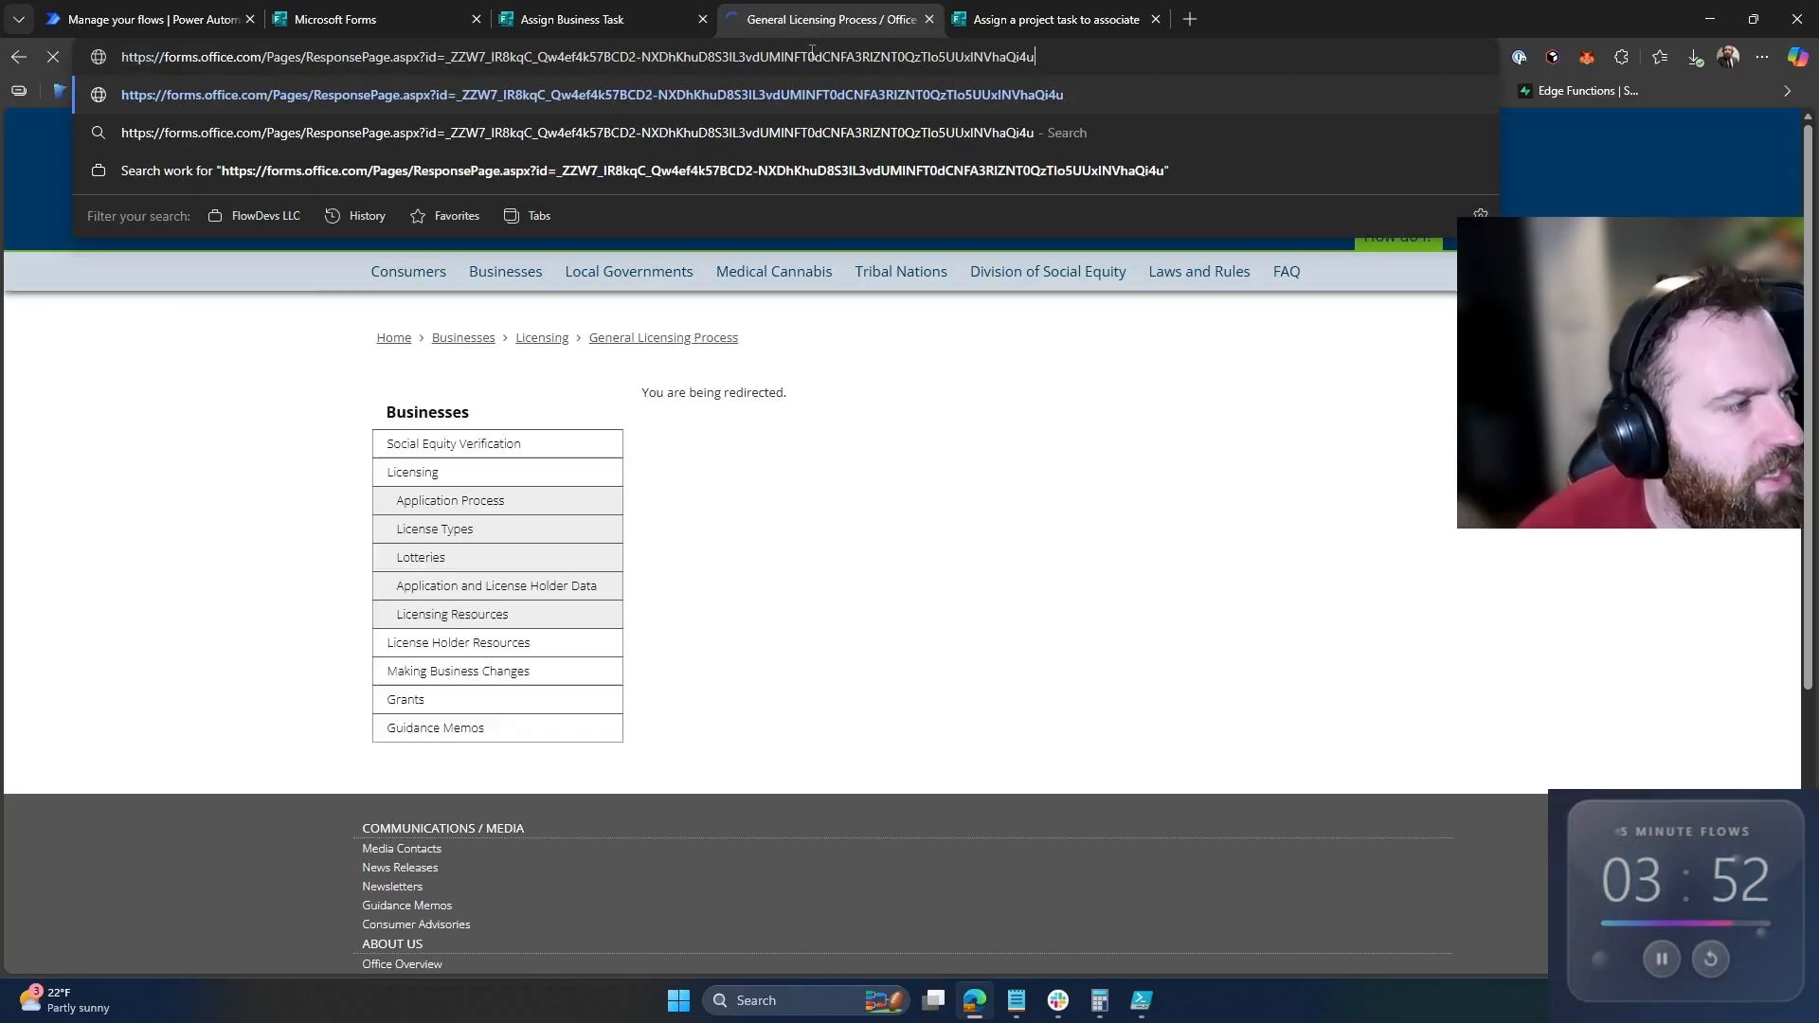
pyautogui.press('Return')
# Step: Select the form ID in the address and return to the Power Automate flow details
pyautogui.moveTo(1015, 57); pyautogui.dragTo(417, 68)
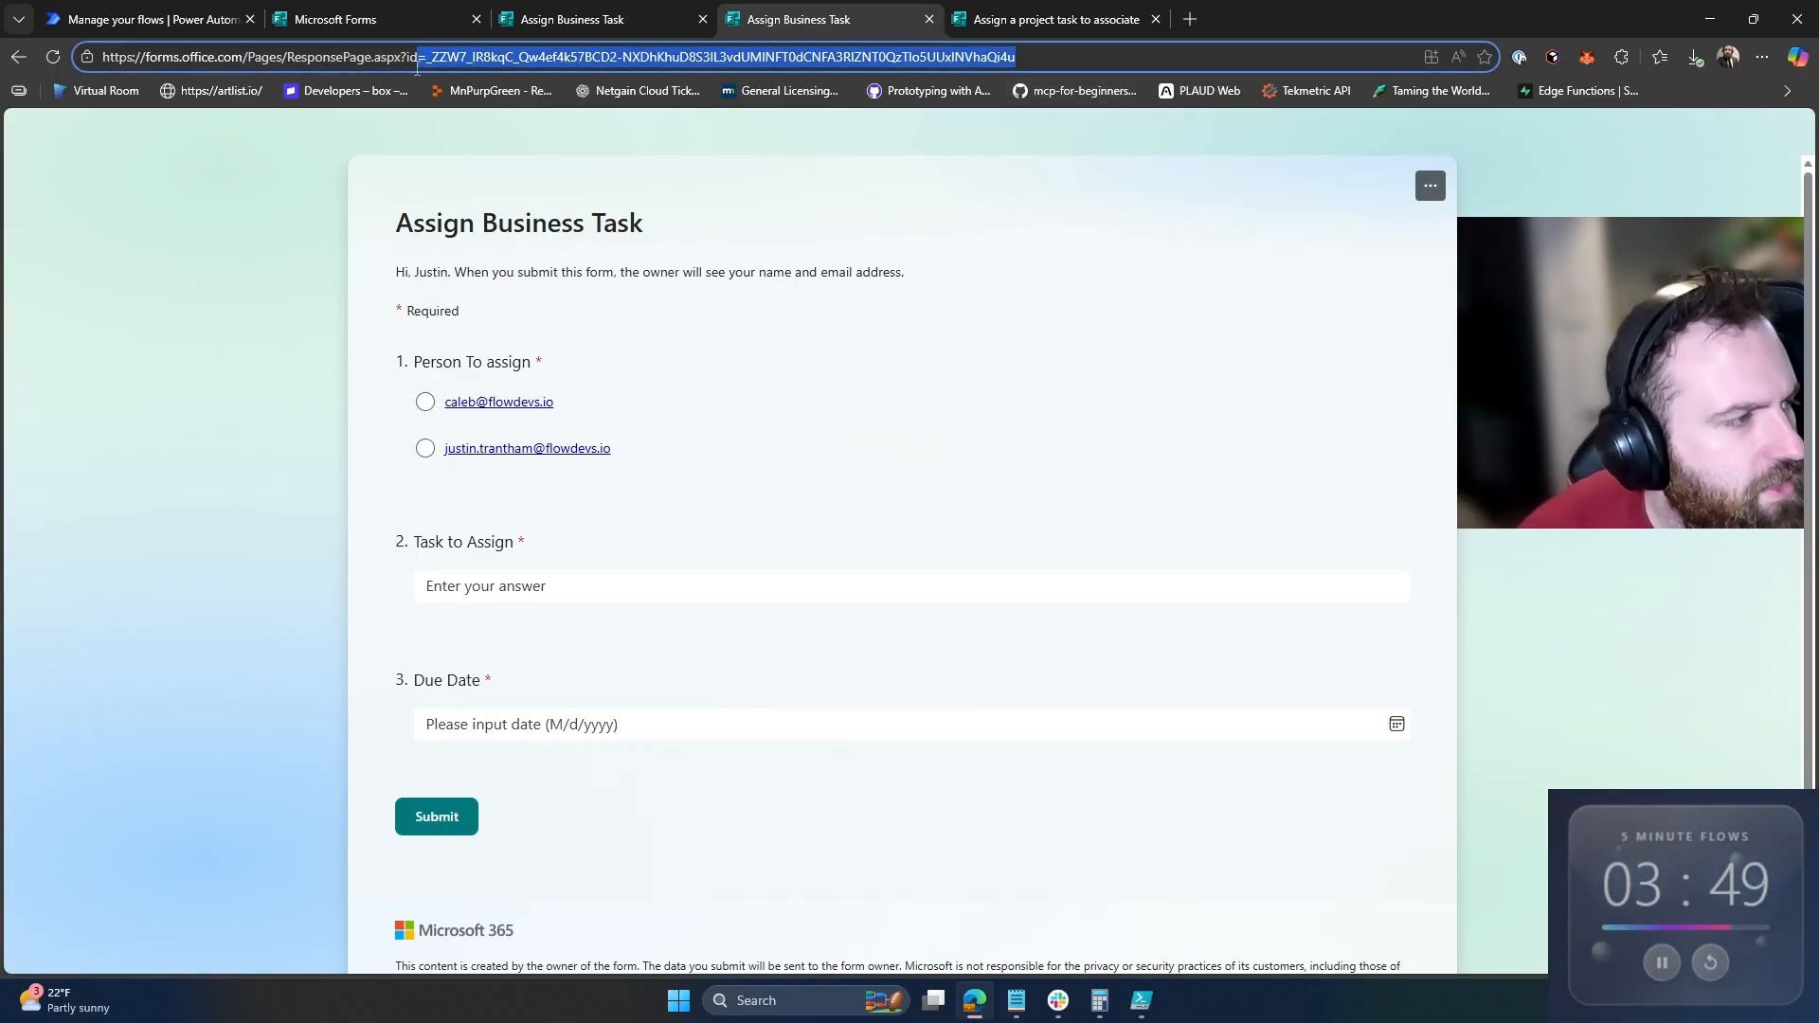
pyautogui.click(97, 7)
pyautogui.click(29, 176)
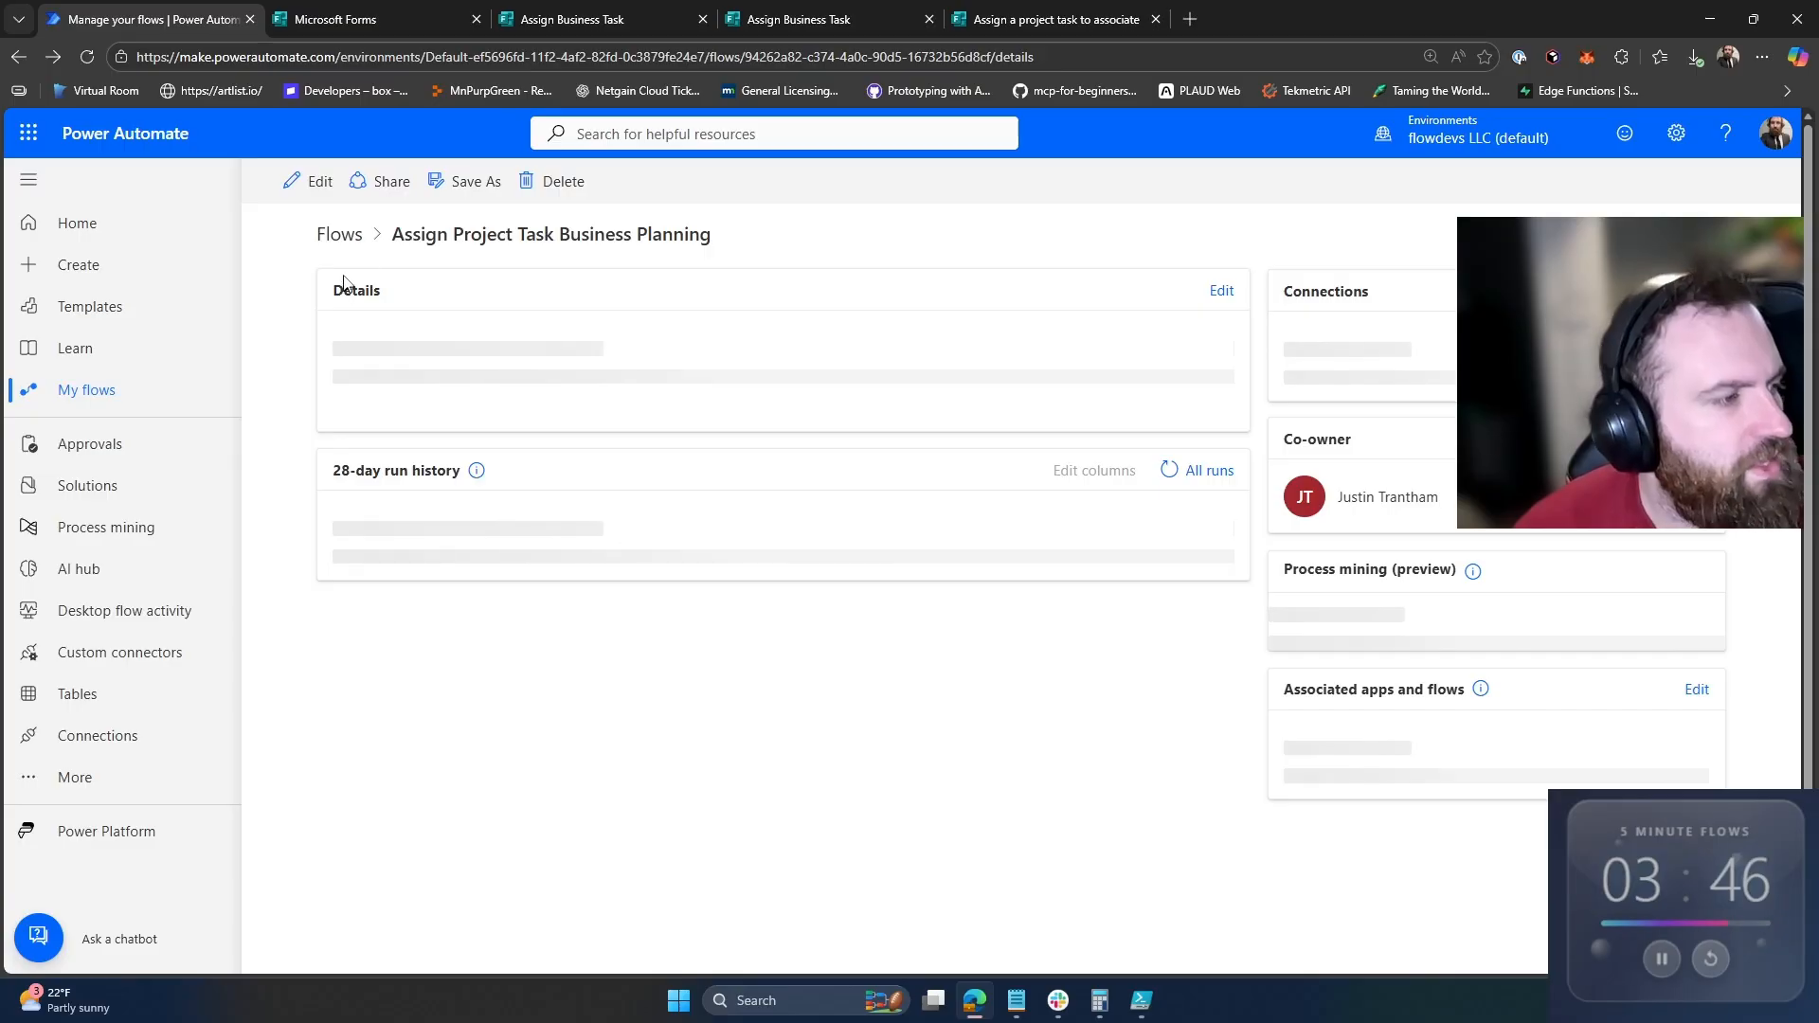
# Step: Create an automated cloud flow triggered by the Forms 'When a new response is submitted' event
pyautogui.click(545, 181)
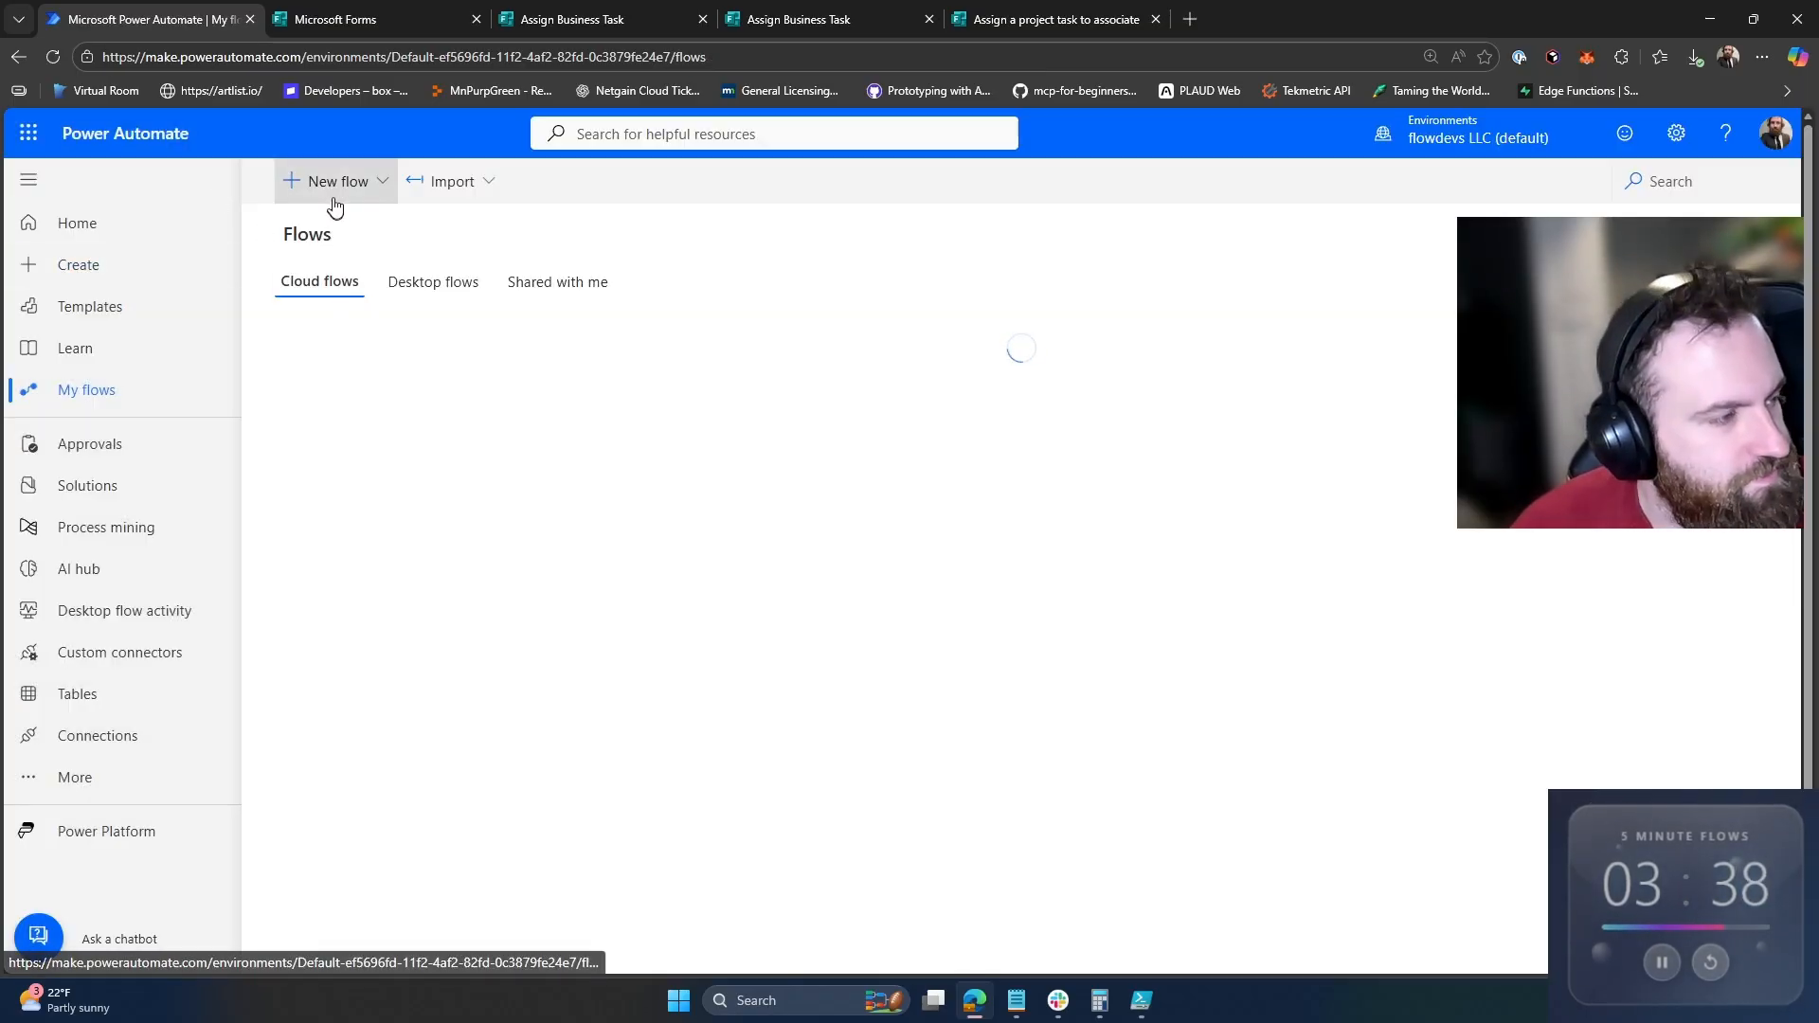
pyautogui.click(338, 189)
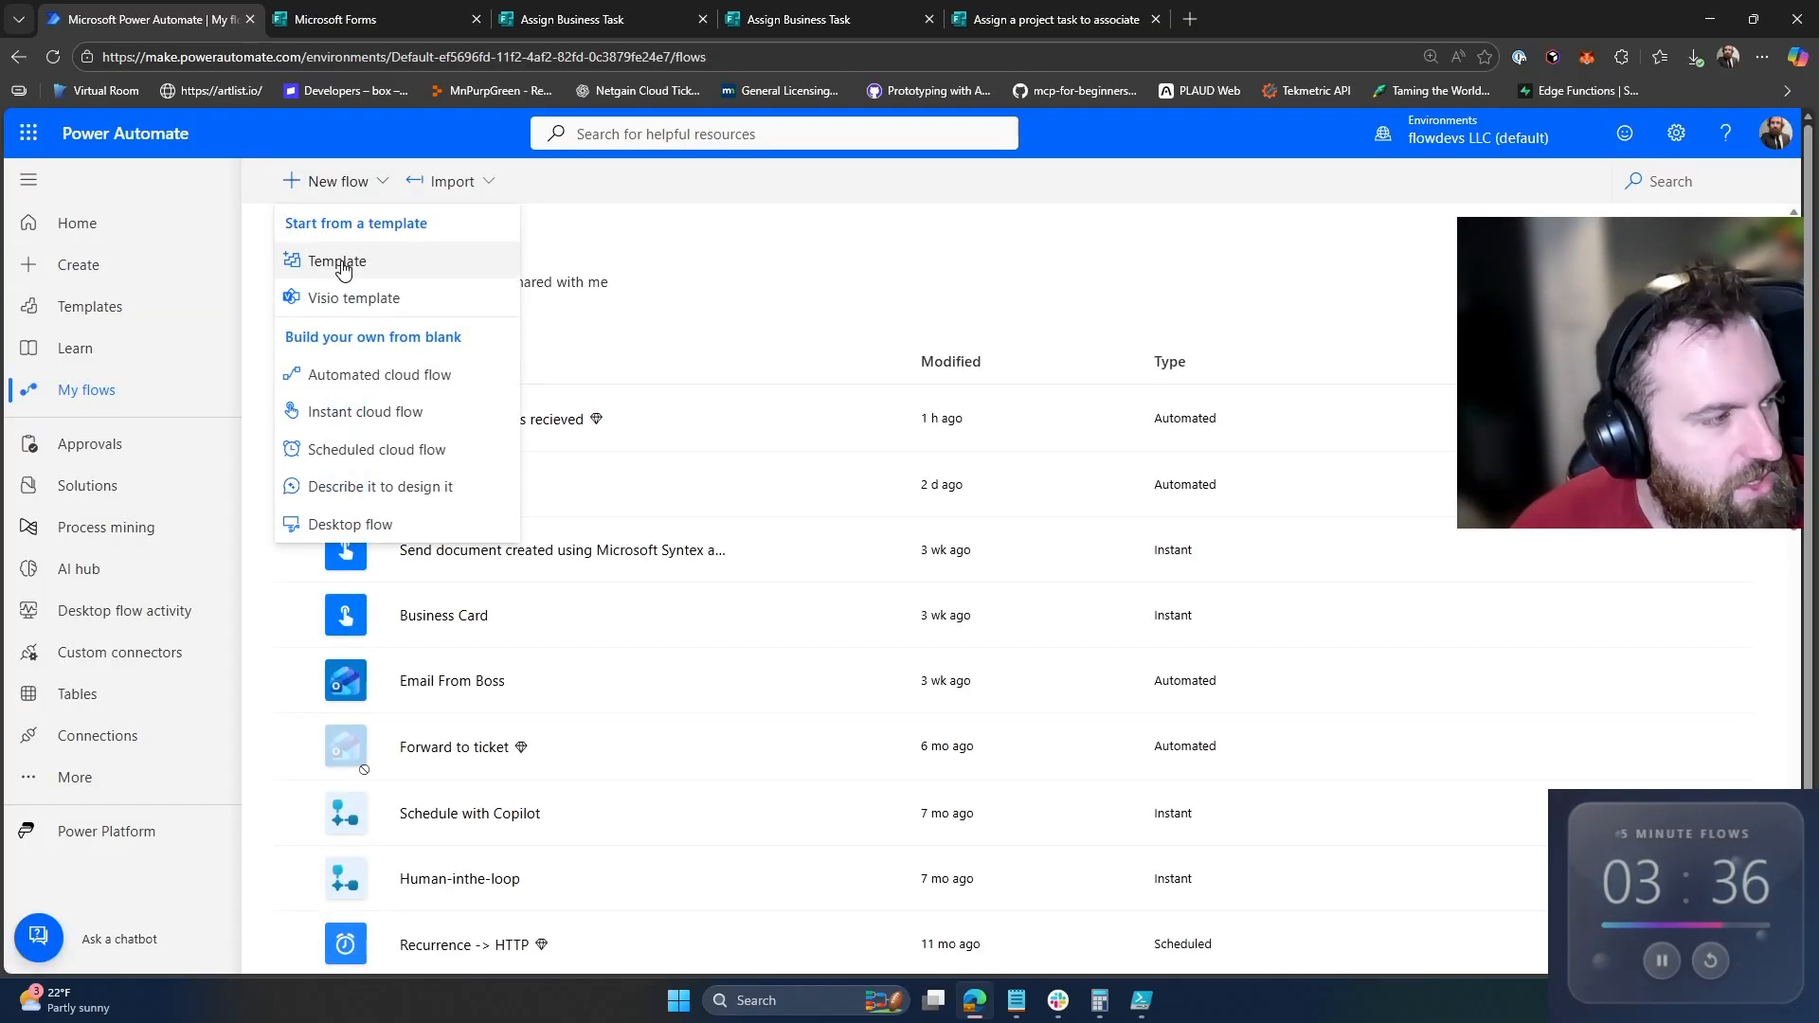
pyautogui.click(327, 373)
pyautogui.click(1128, 523)
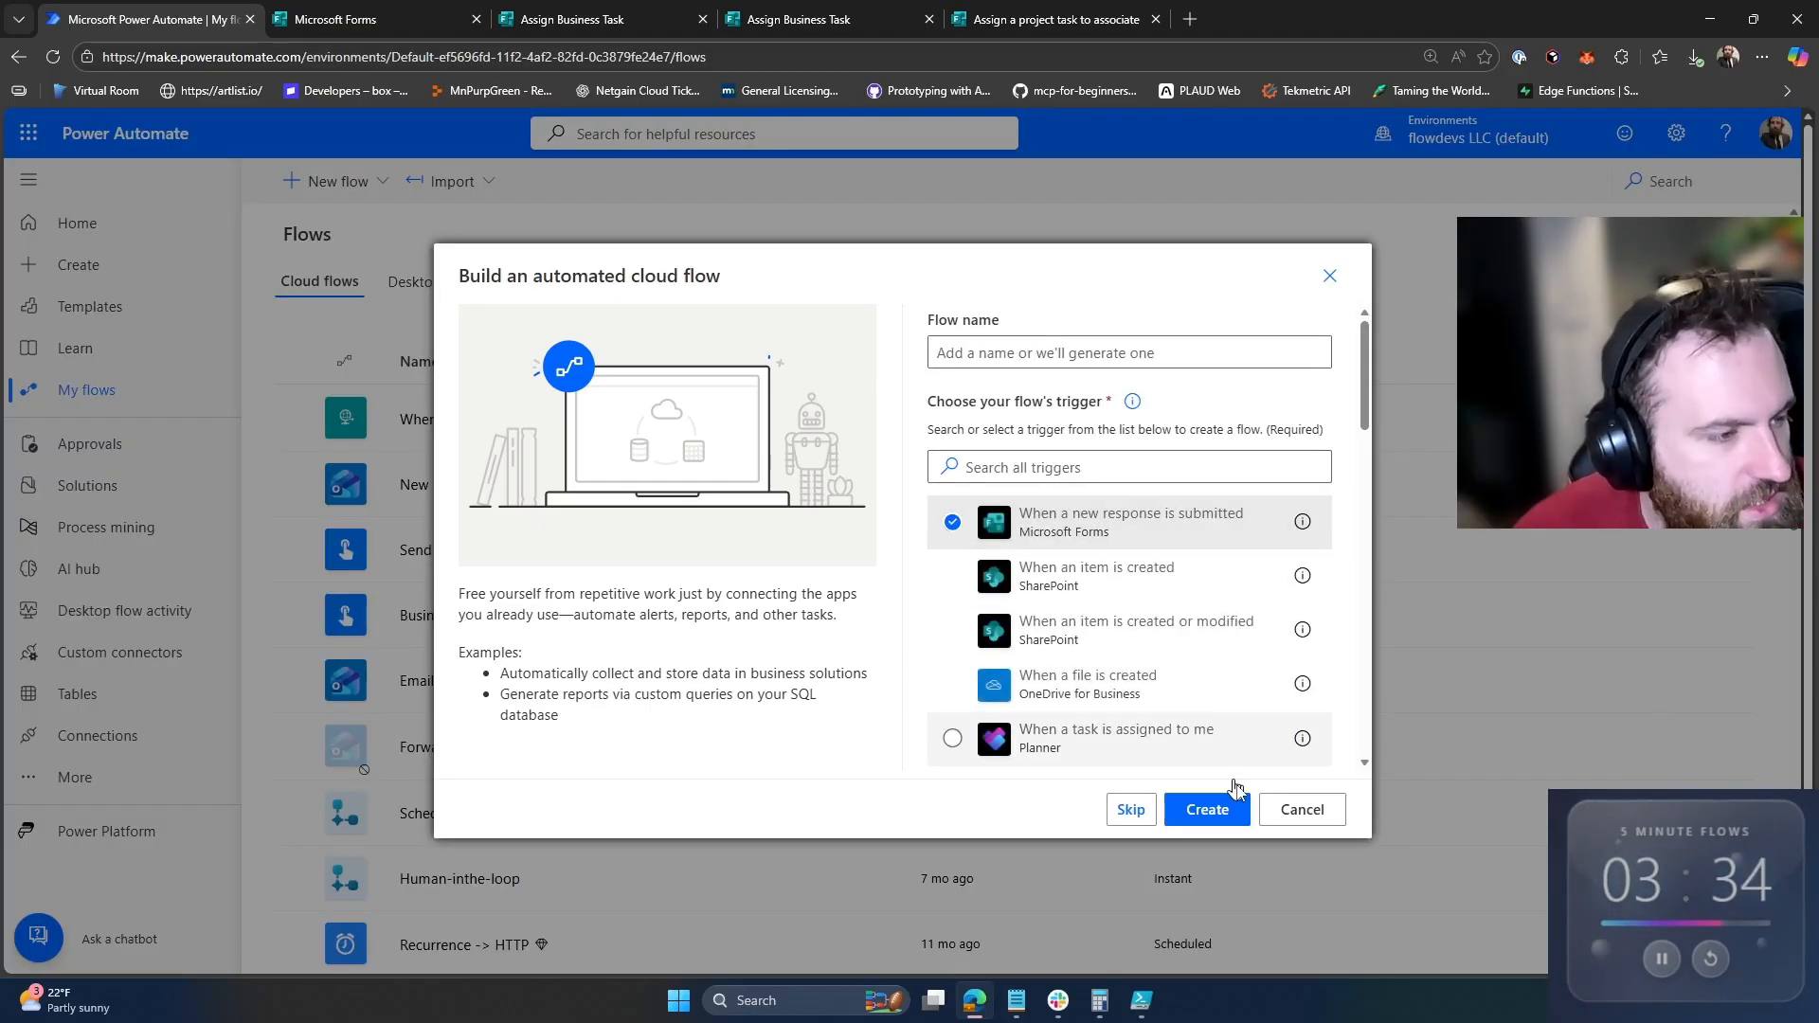
pyautogui.click(1208, 809)
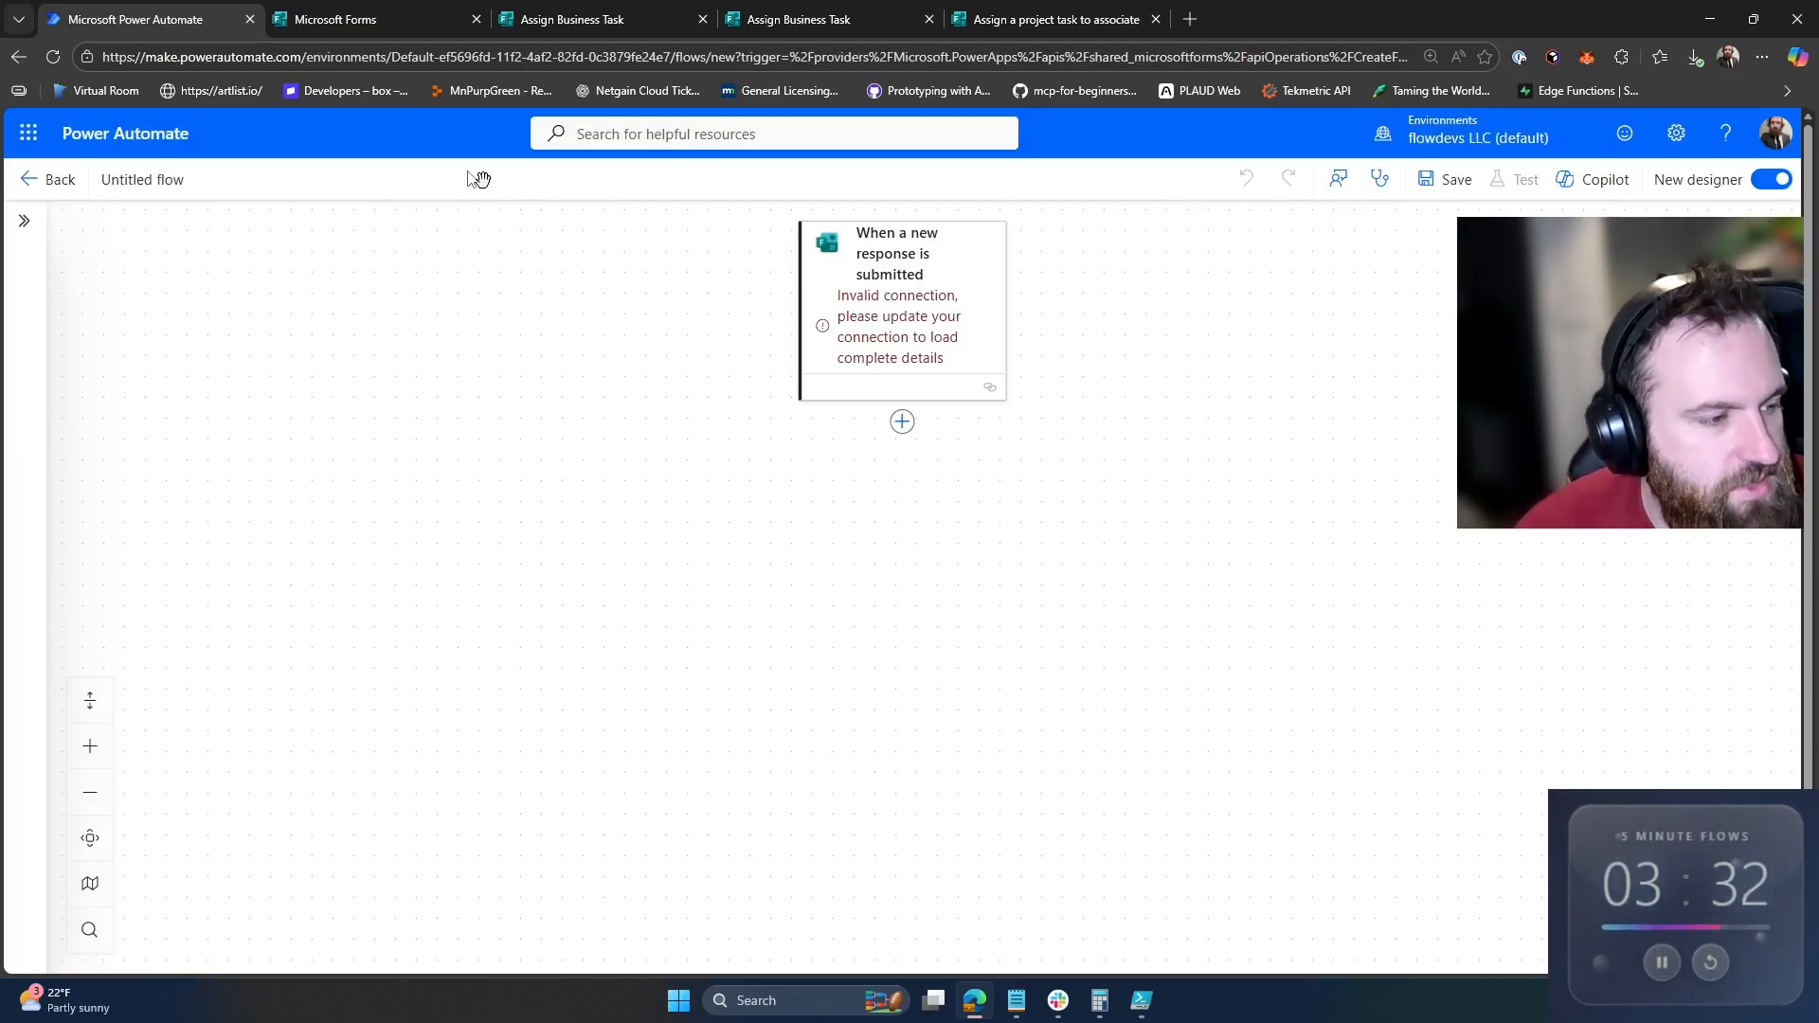
# Step: Name the flow 'Assign Business Task'
pyautogui.click(173, 182)
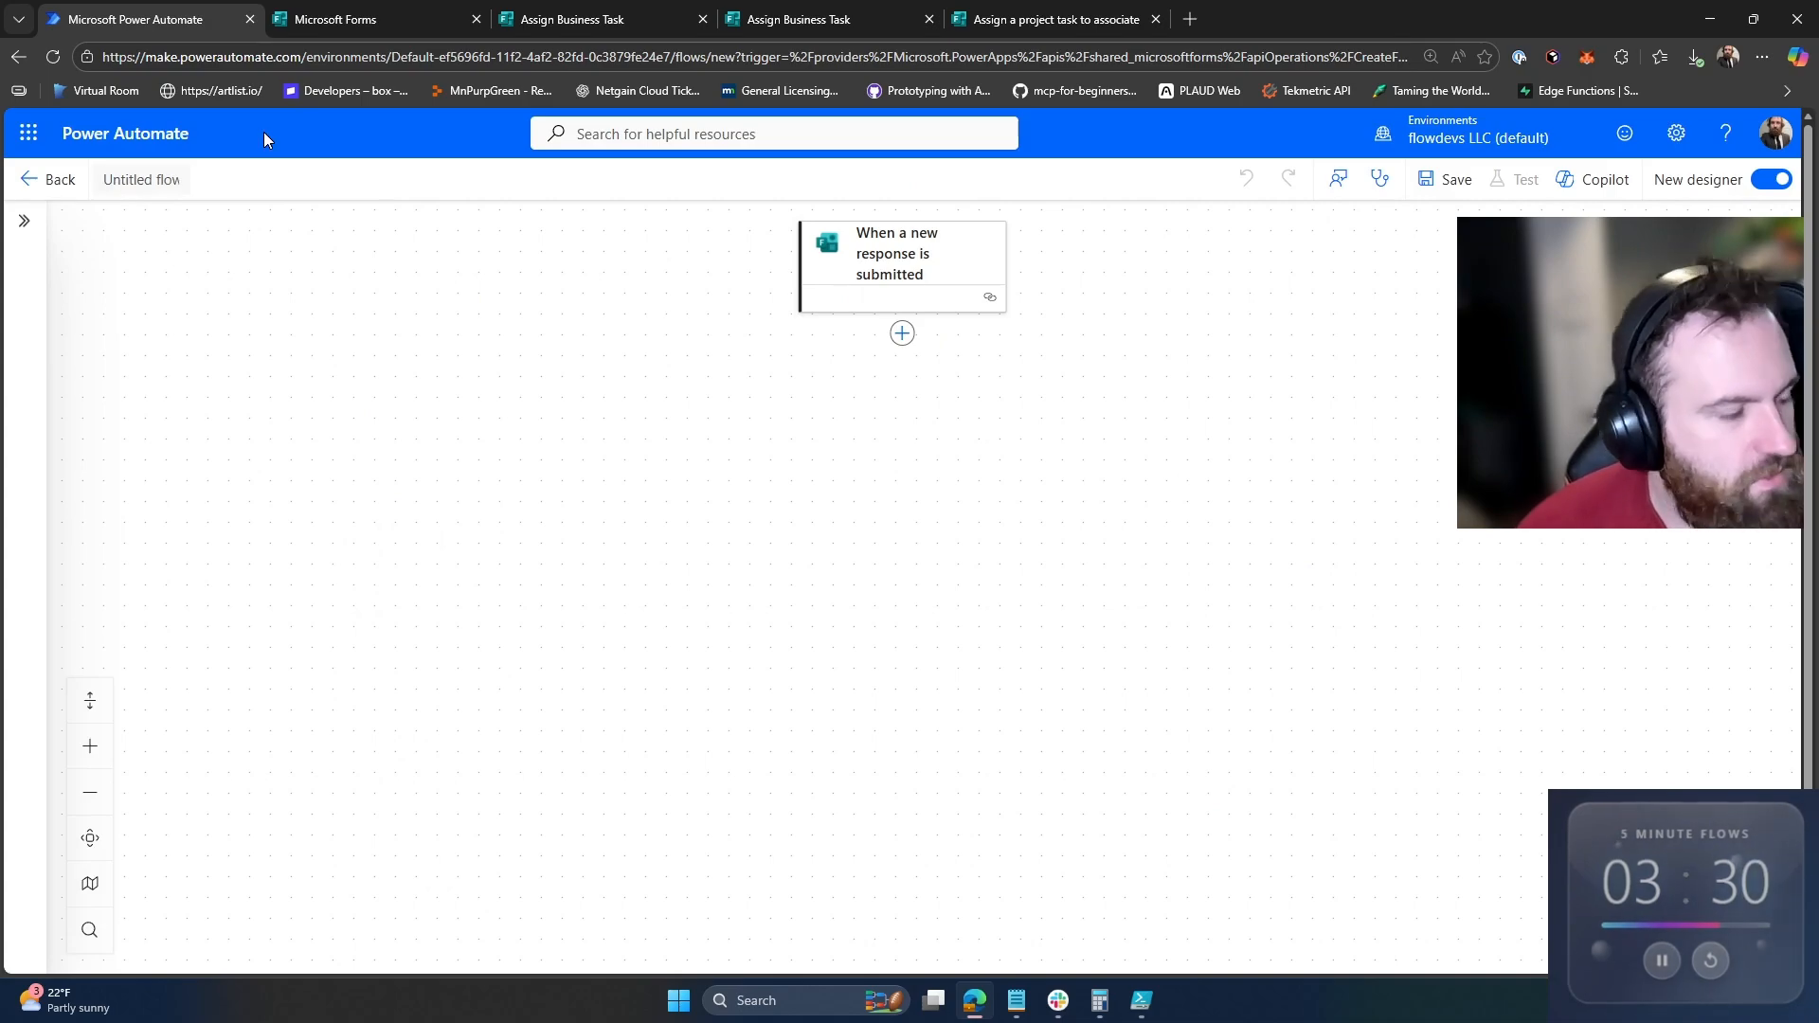
pyautogui.write('Assign Bus')
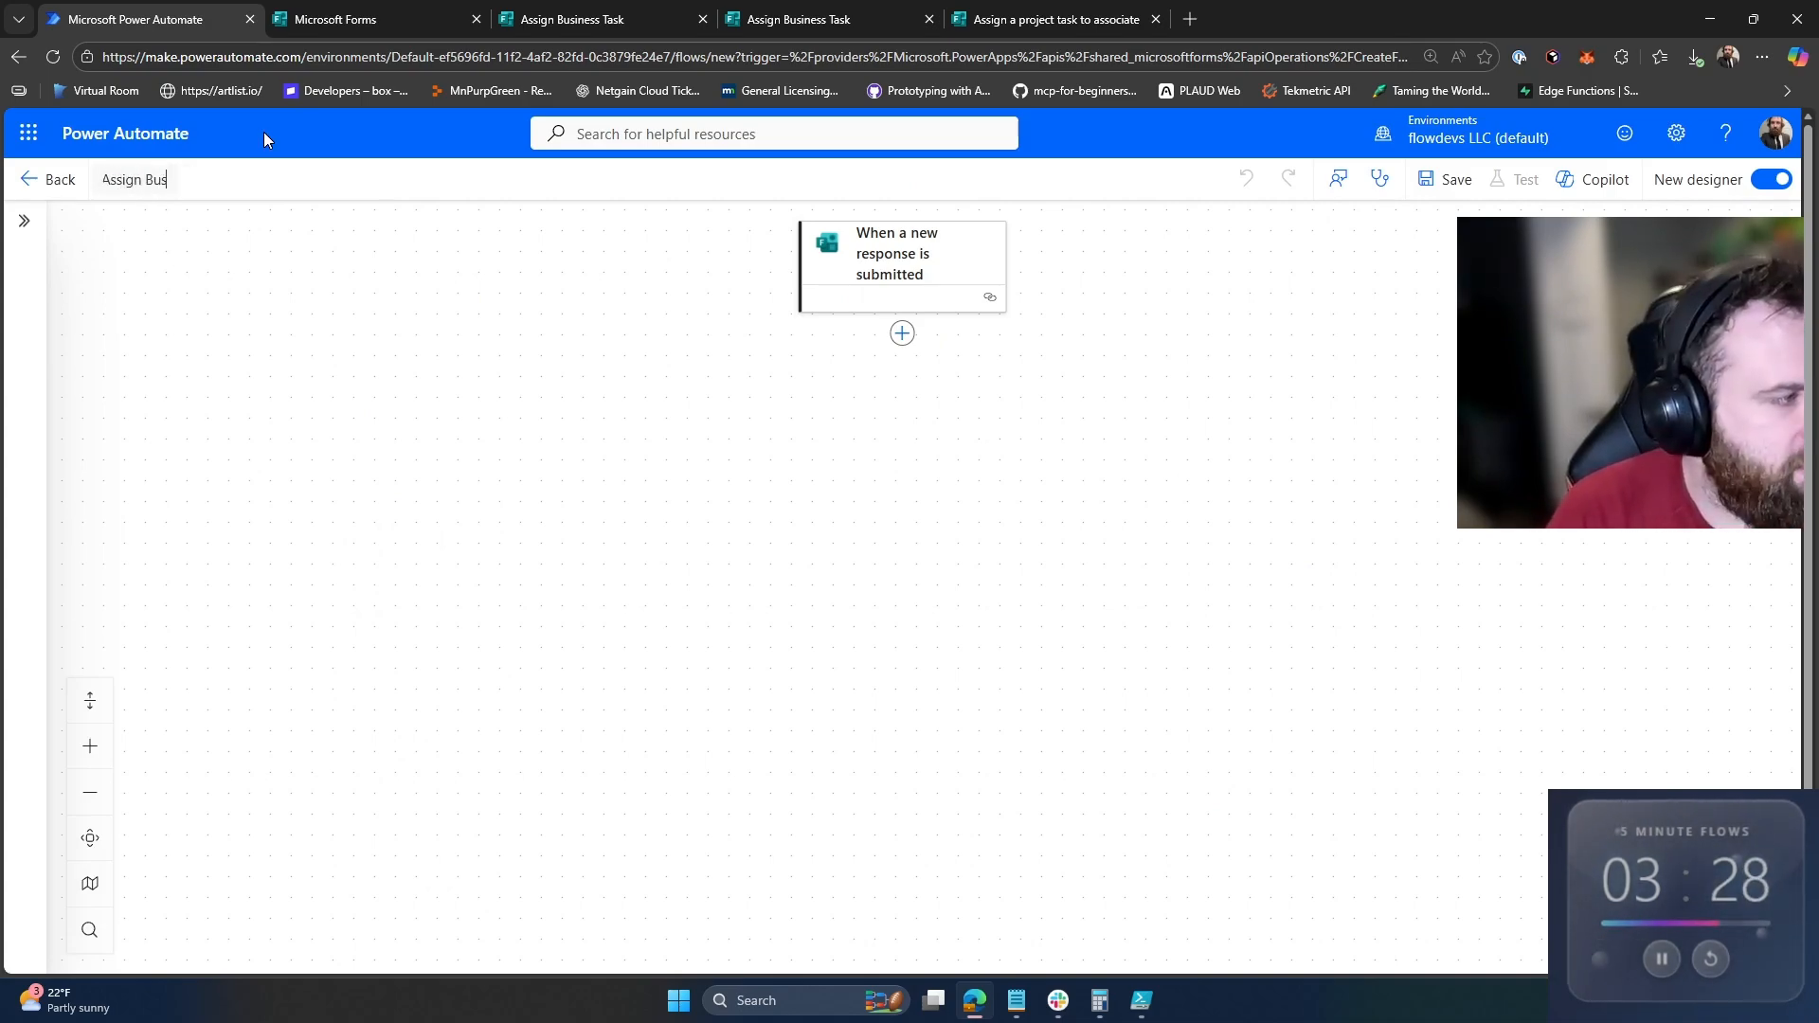
pyautogui.write('iness Task')
pyautogui.press('Tab')
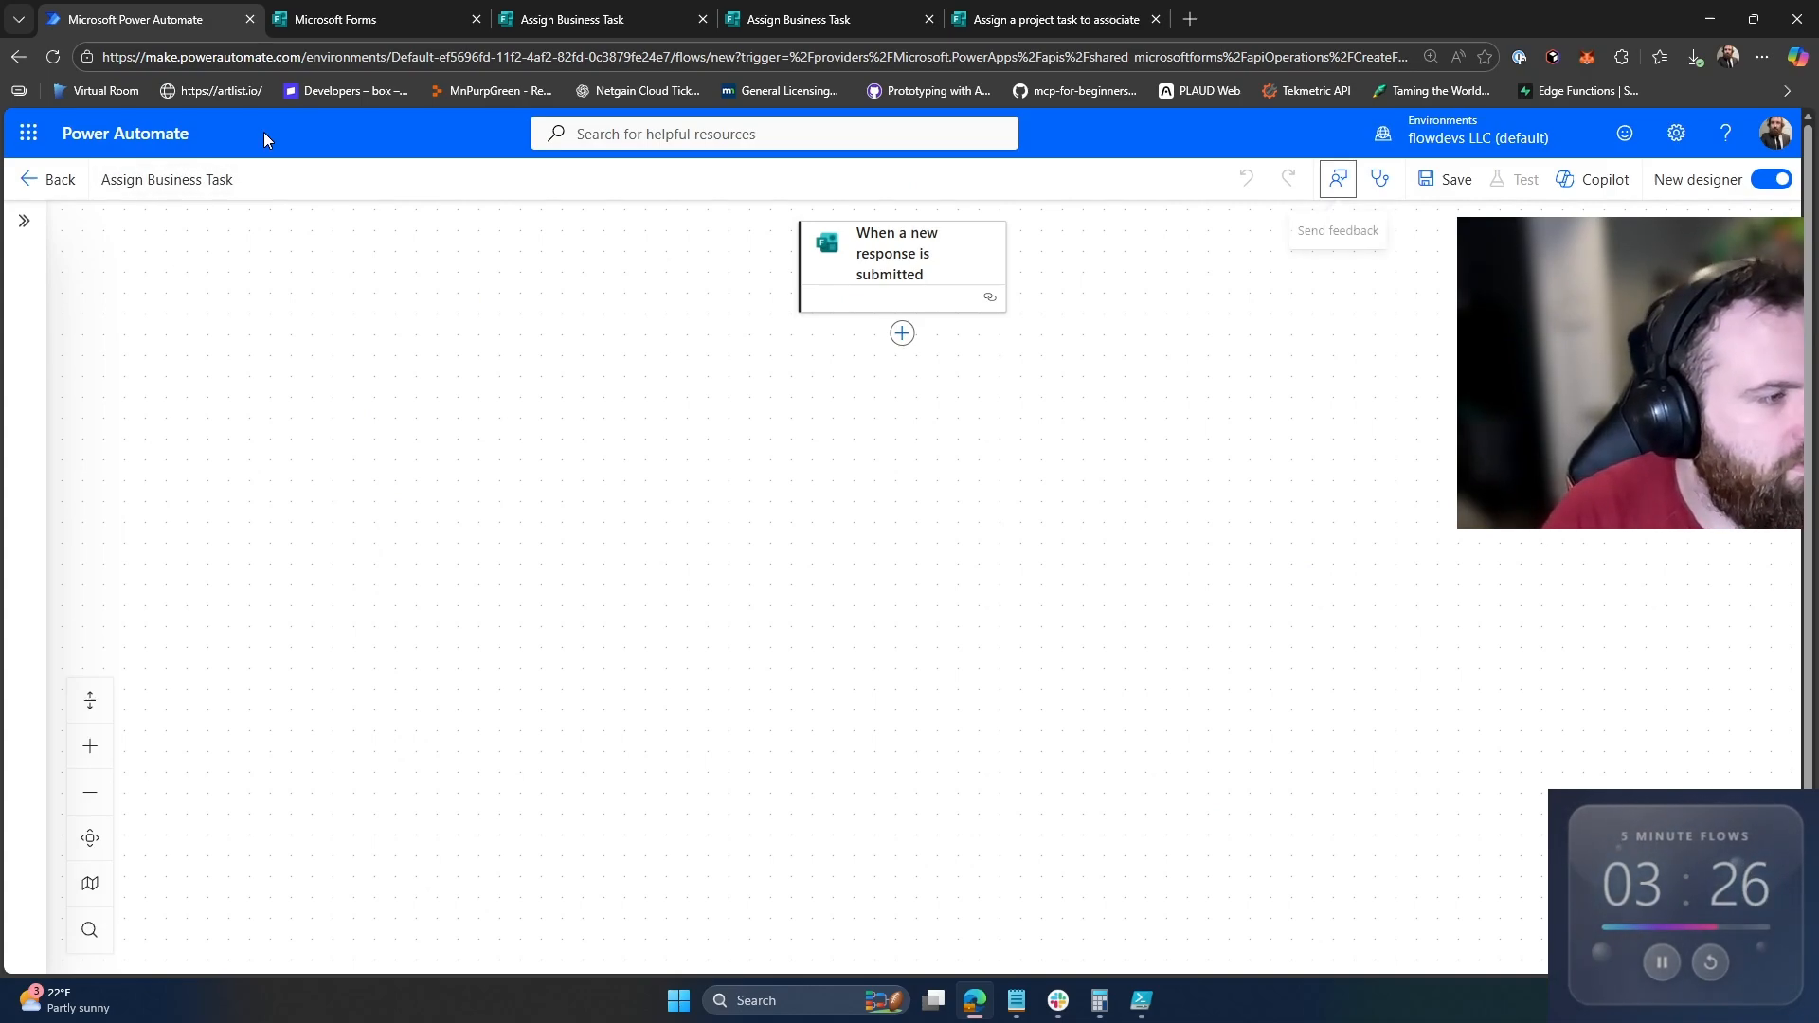
# Step: Set the trigger's Form Id to the pasted custom form ID
pyautogui.click(872, 254)
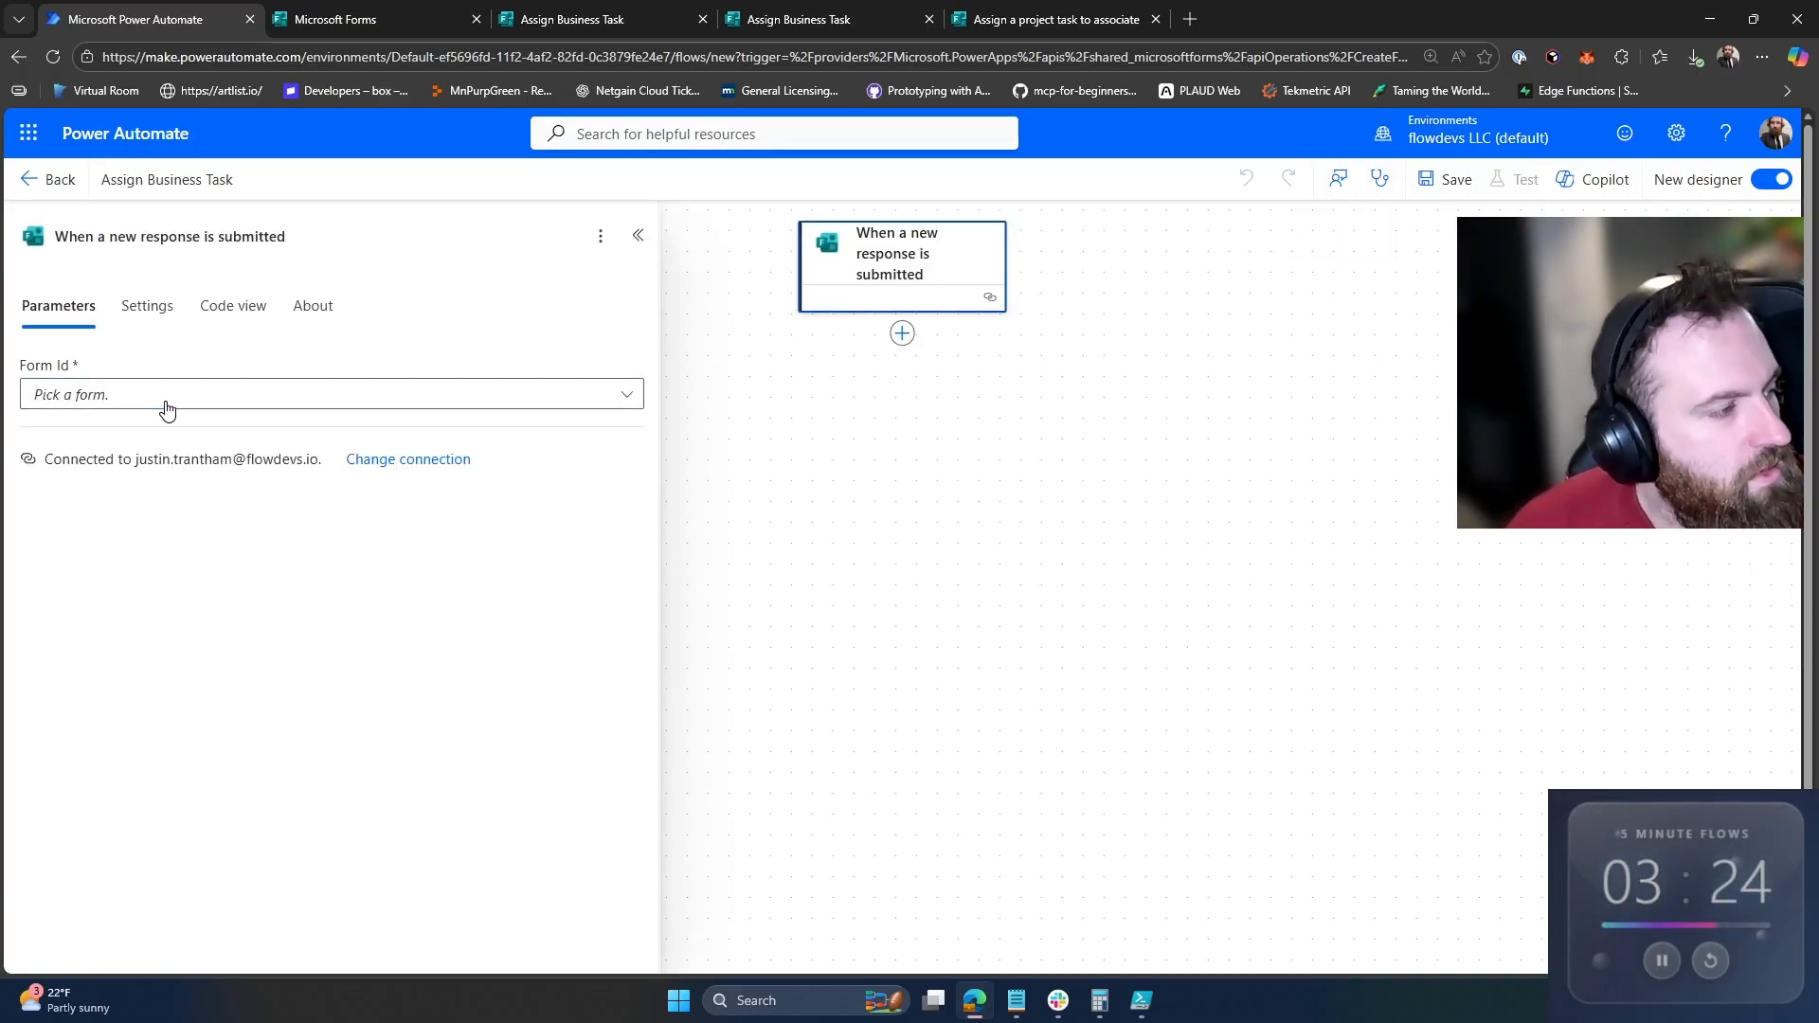
pyautogui.click(166, 394)
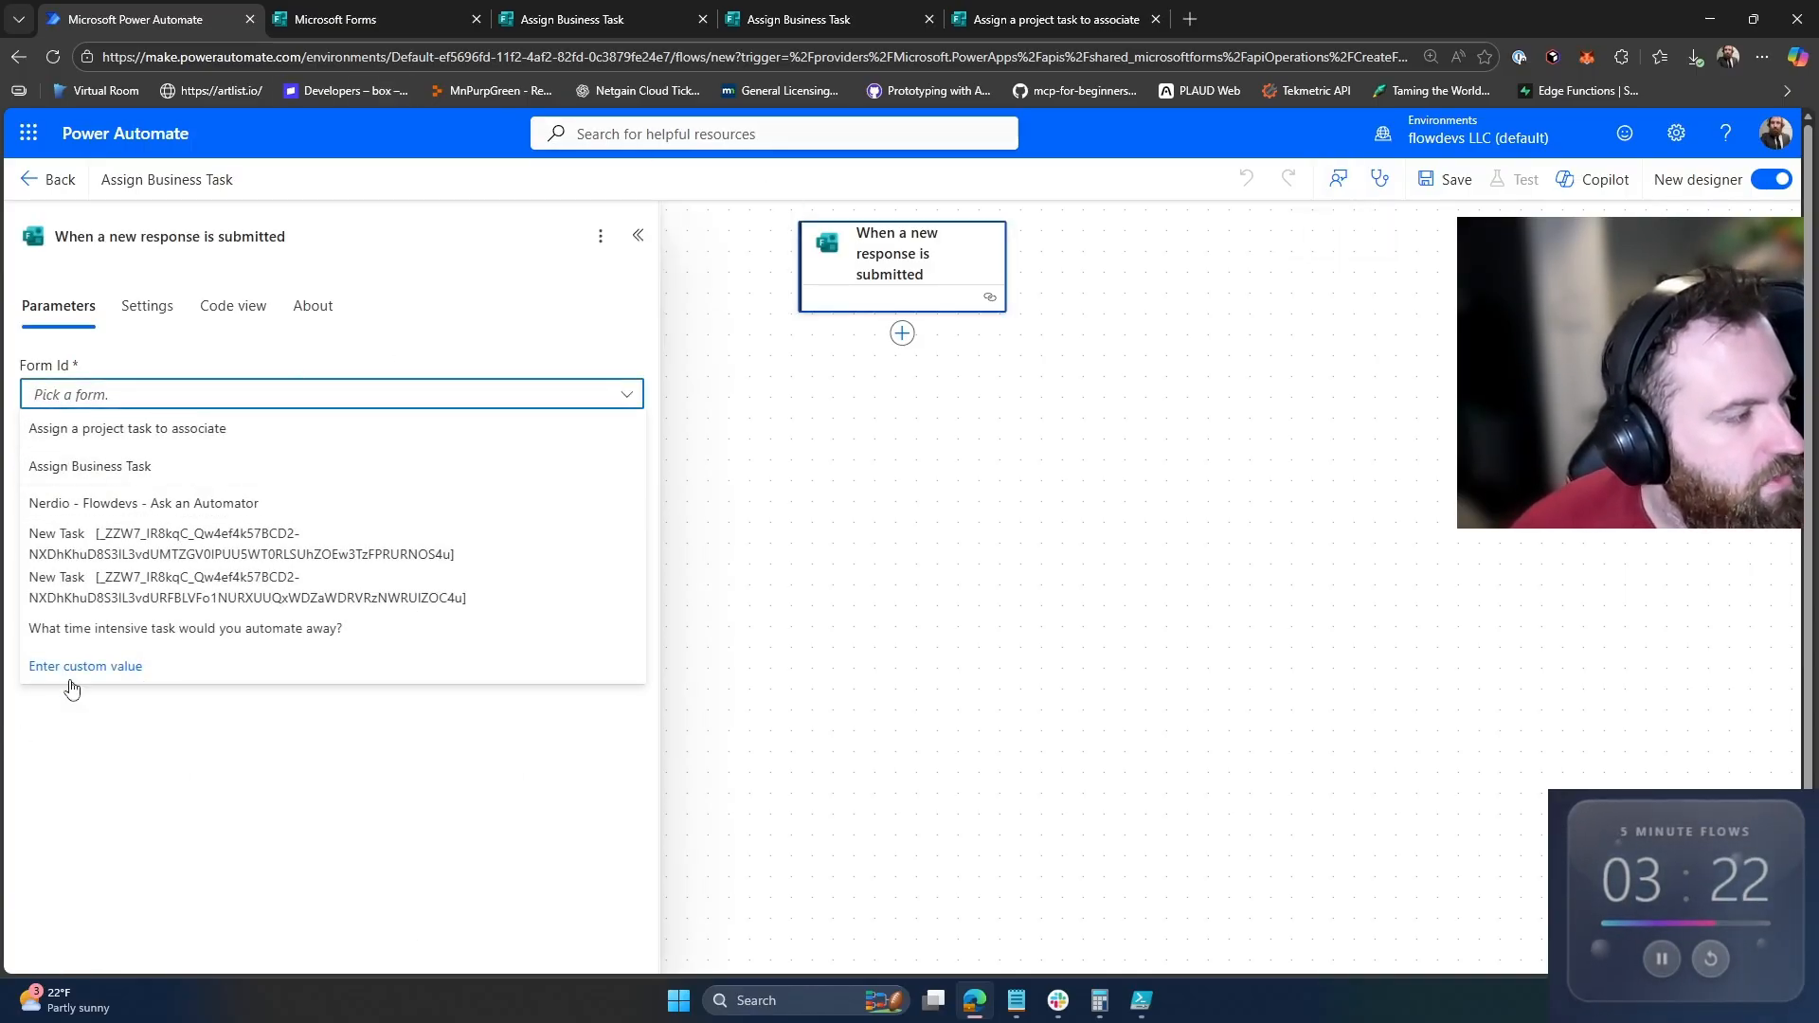
pyautogui.click(130, 668)
pyautogui.write('_ZZW7_IR8kqC_Qw4ef4k57BCD2-NXDhKhuD8S3IL3vdUMINFT0dCNFA3RIZNT0QzTIo5UUxINVhaQi4u')
pyautogui.click(528, 577)
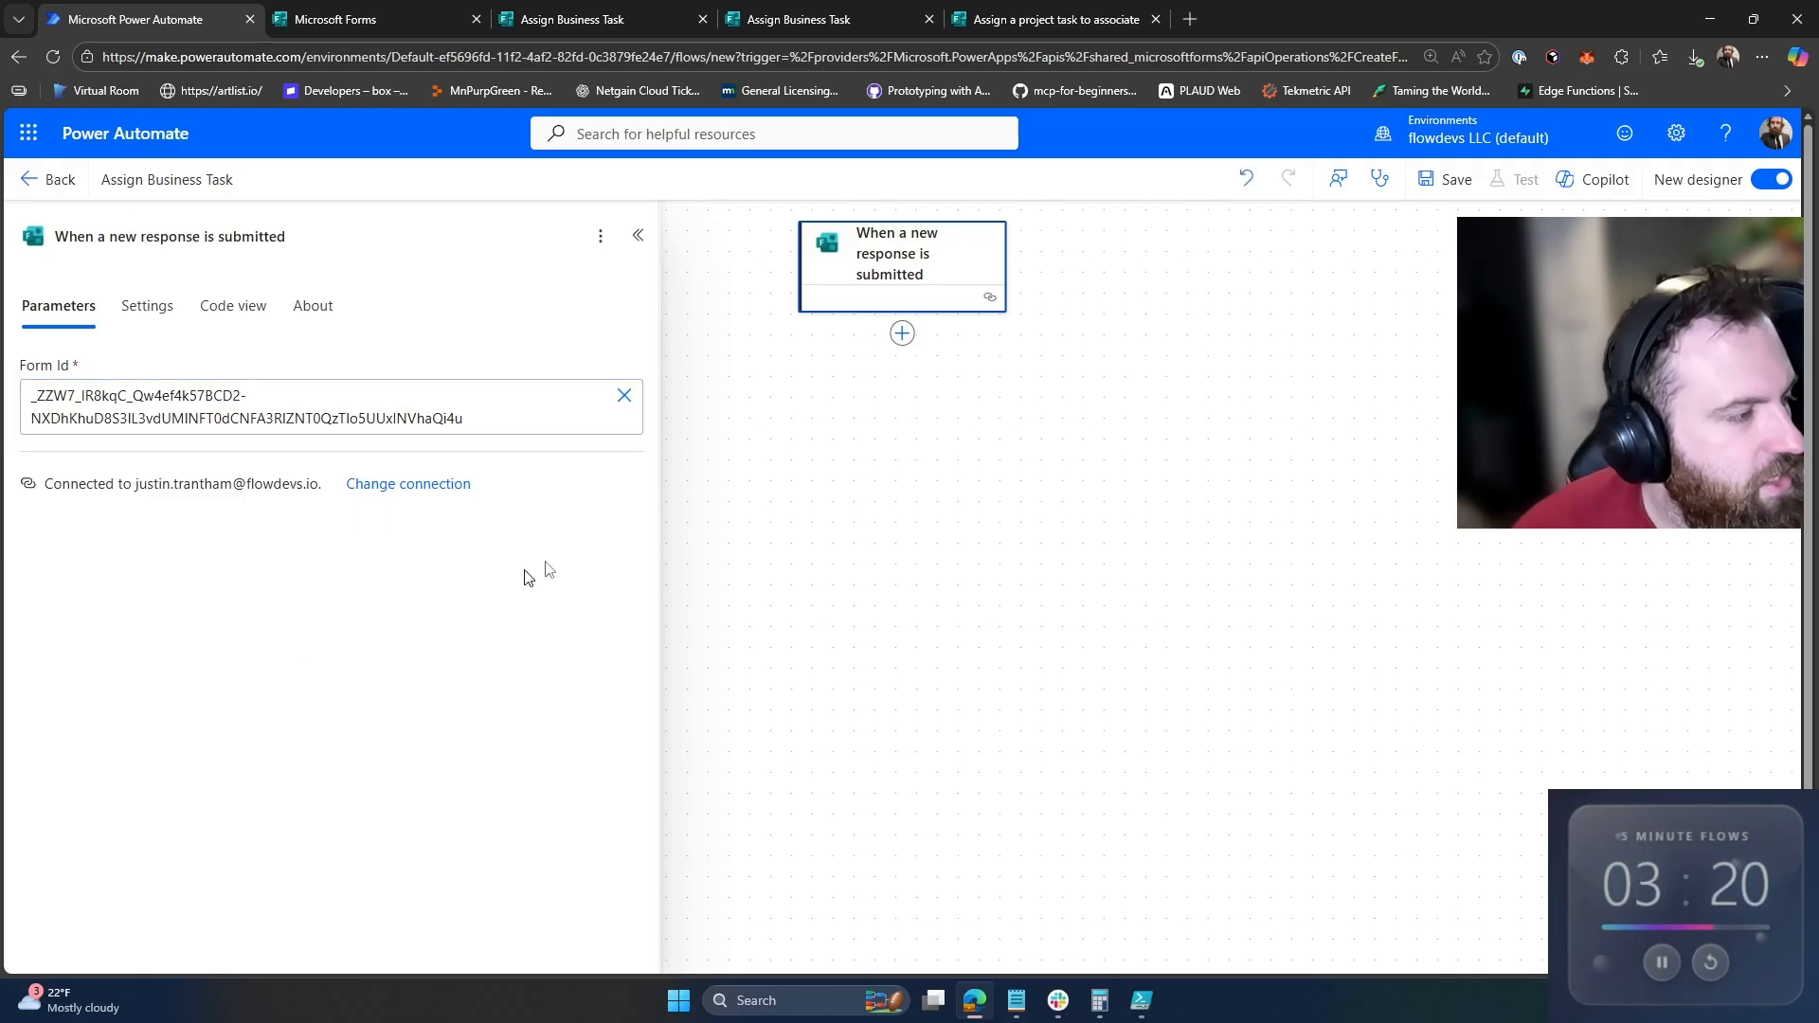
pyautogui.click(902, 331)
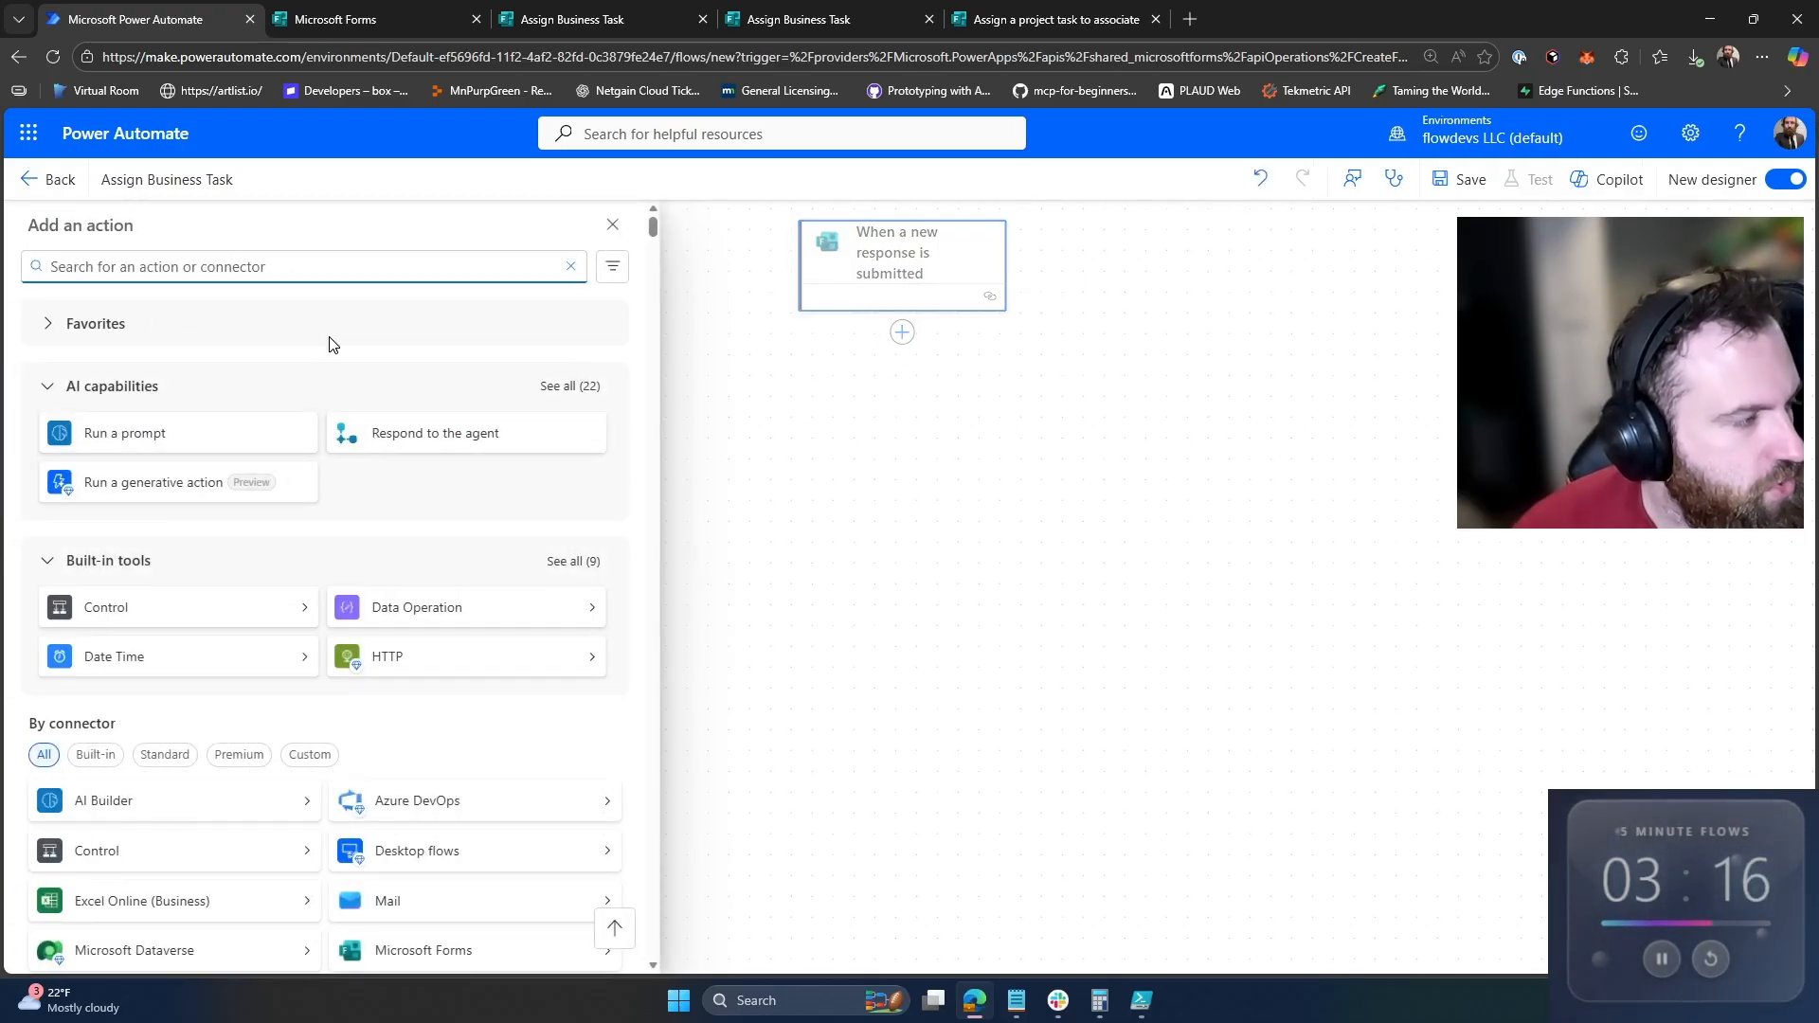
# Step: Add Get response details using the custom form ID and the trigger's Response Id
pyautogui.write('t')
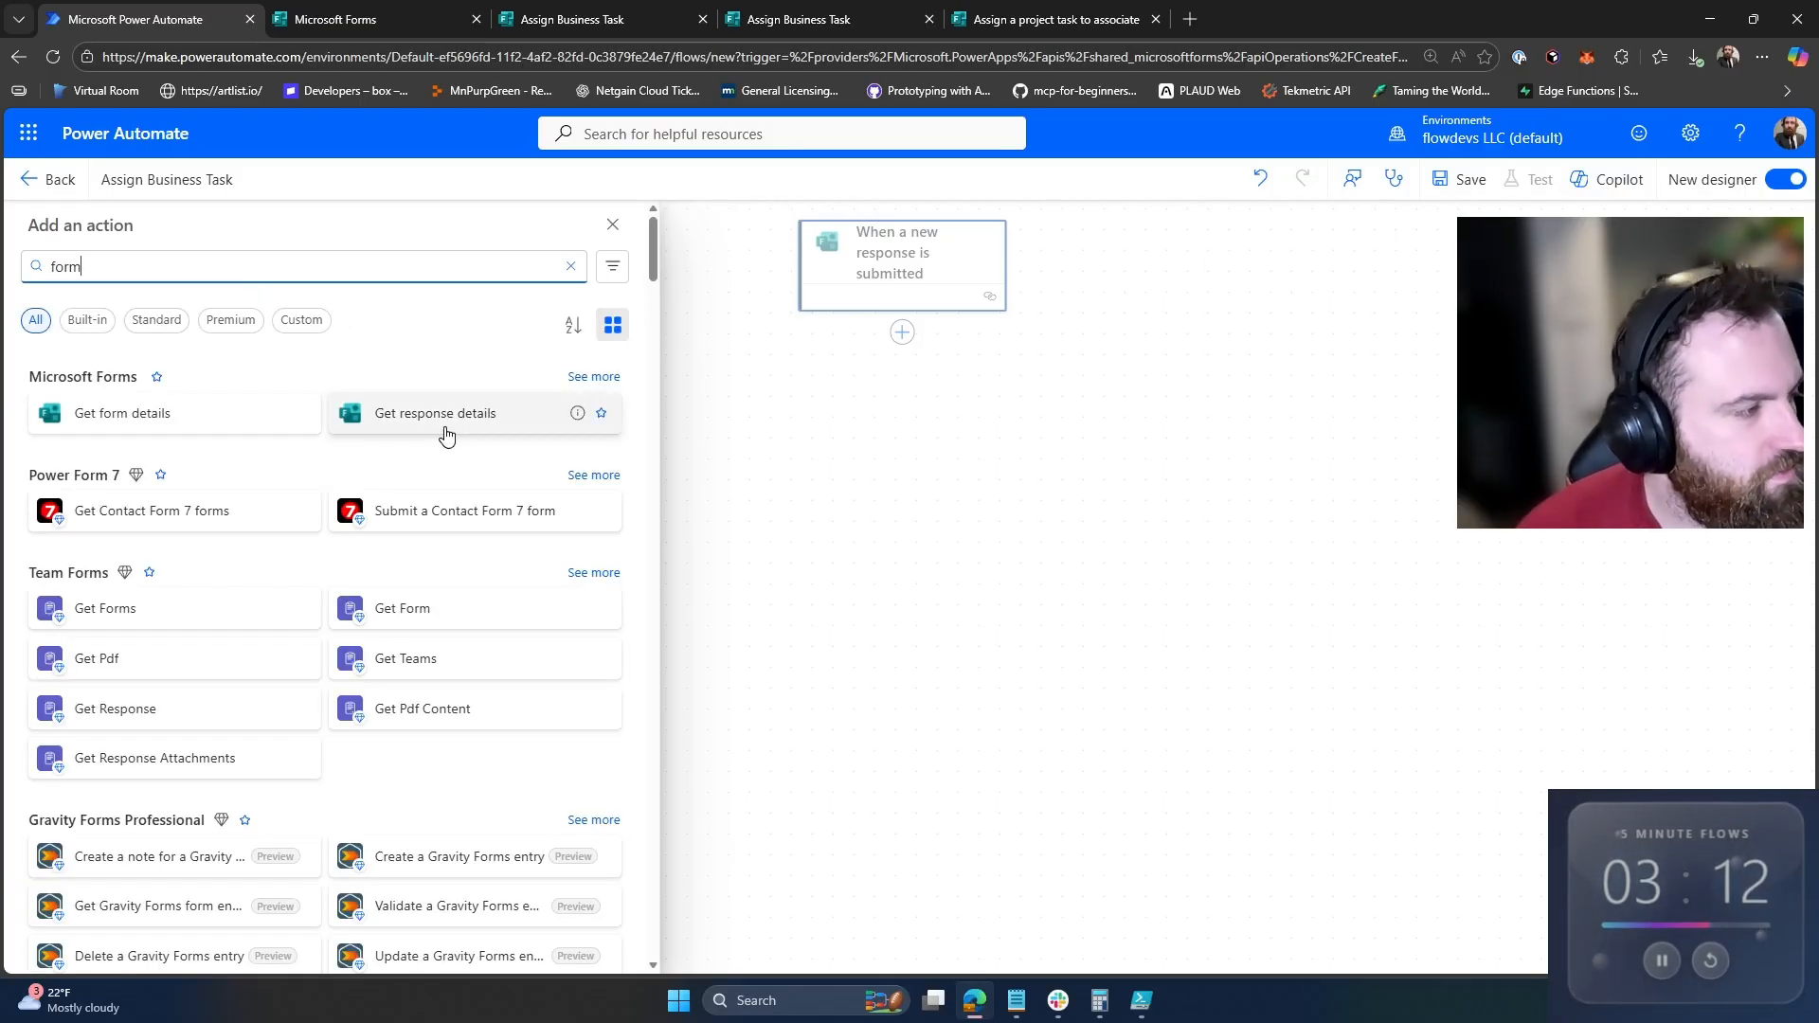
pyautogui.click(334, 420)
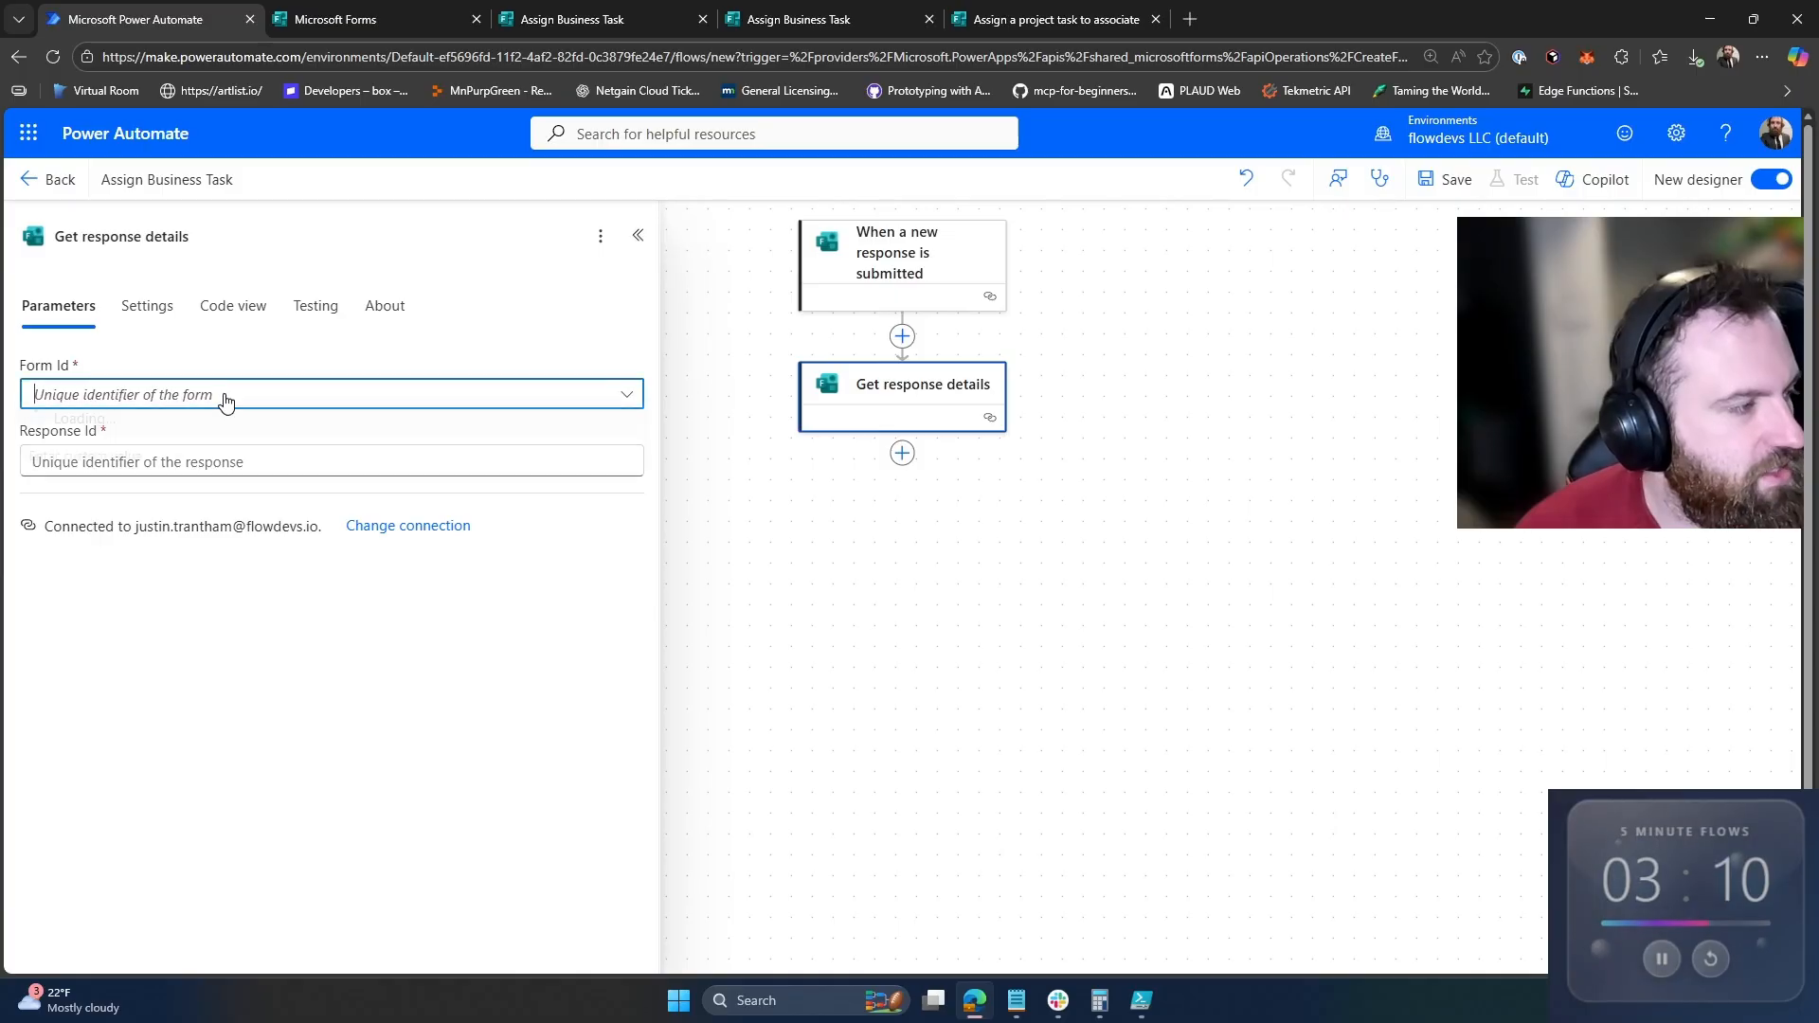
pyautogui.click(224, 396)
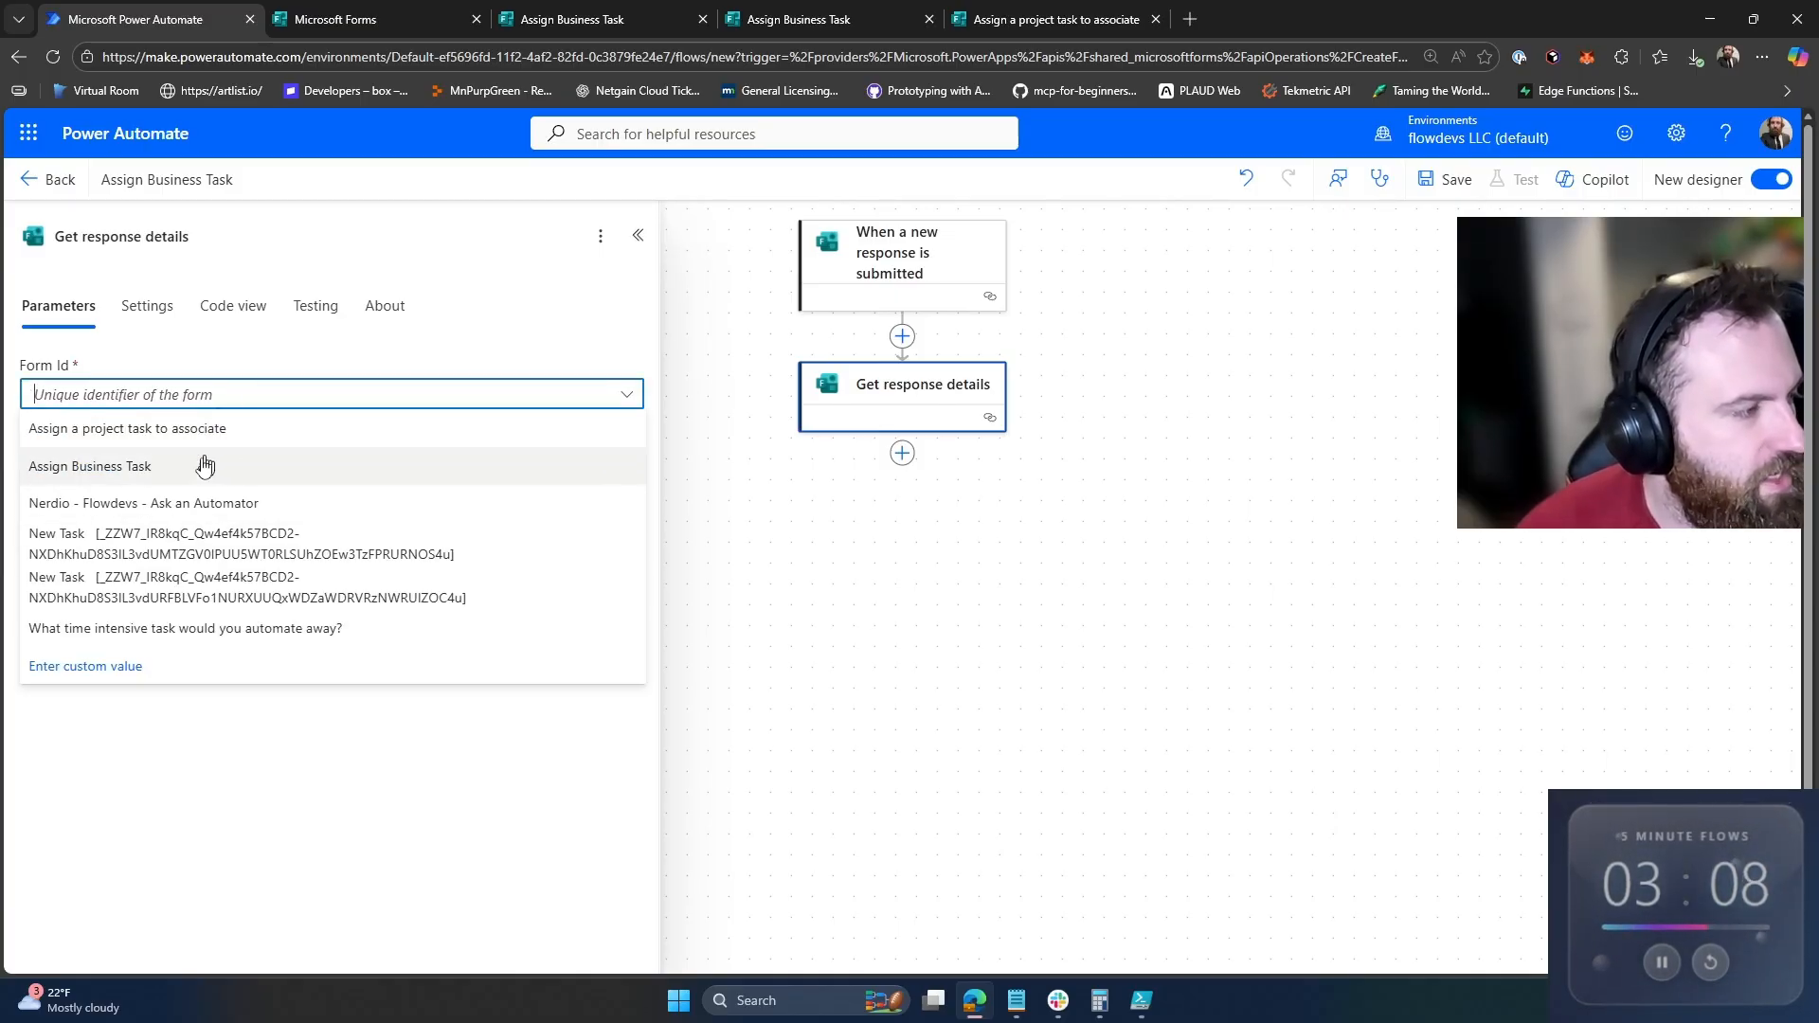
pyautogui.click(174, 675)
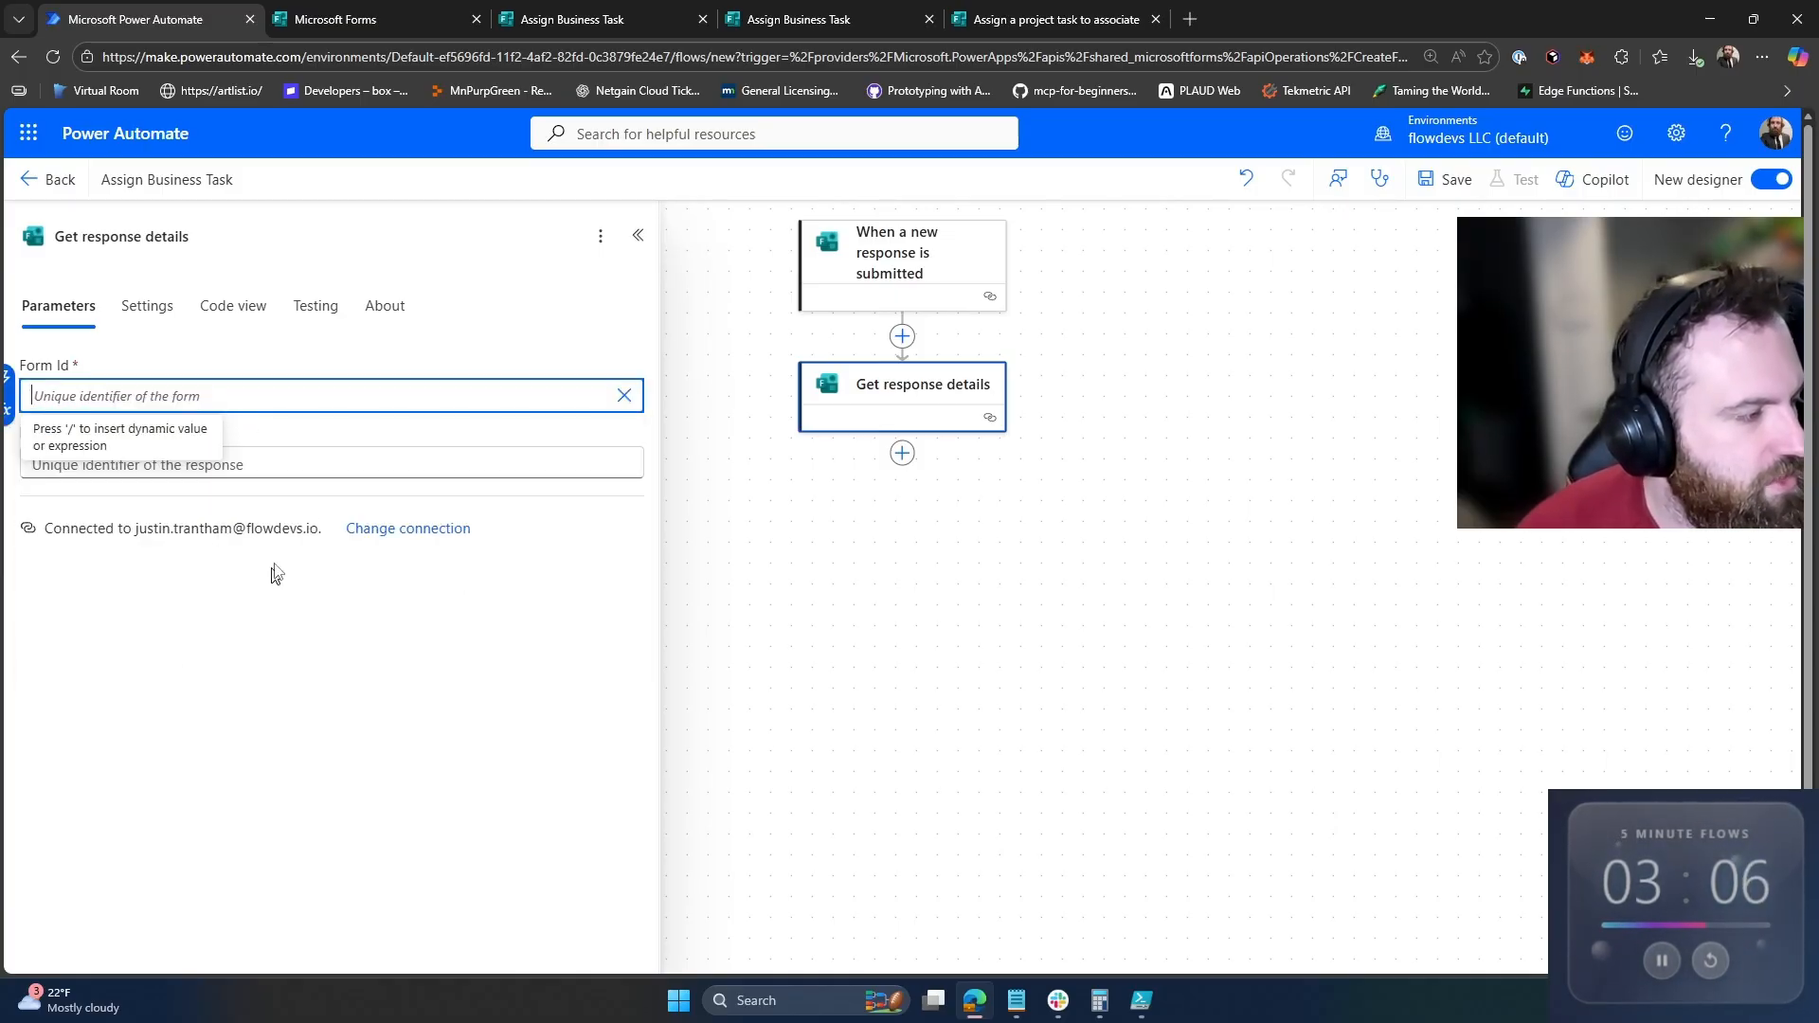
pyautogui.write('_ZZW7_IR8kqC_Qw4ef4k57BCD2-NXDhKhuD8S3IL3vdUMINFT0dCNFA3RIZNT0QzTlo5UUxINVhaQi4u')
pyautogui.click(294, 486)
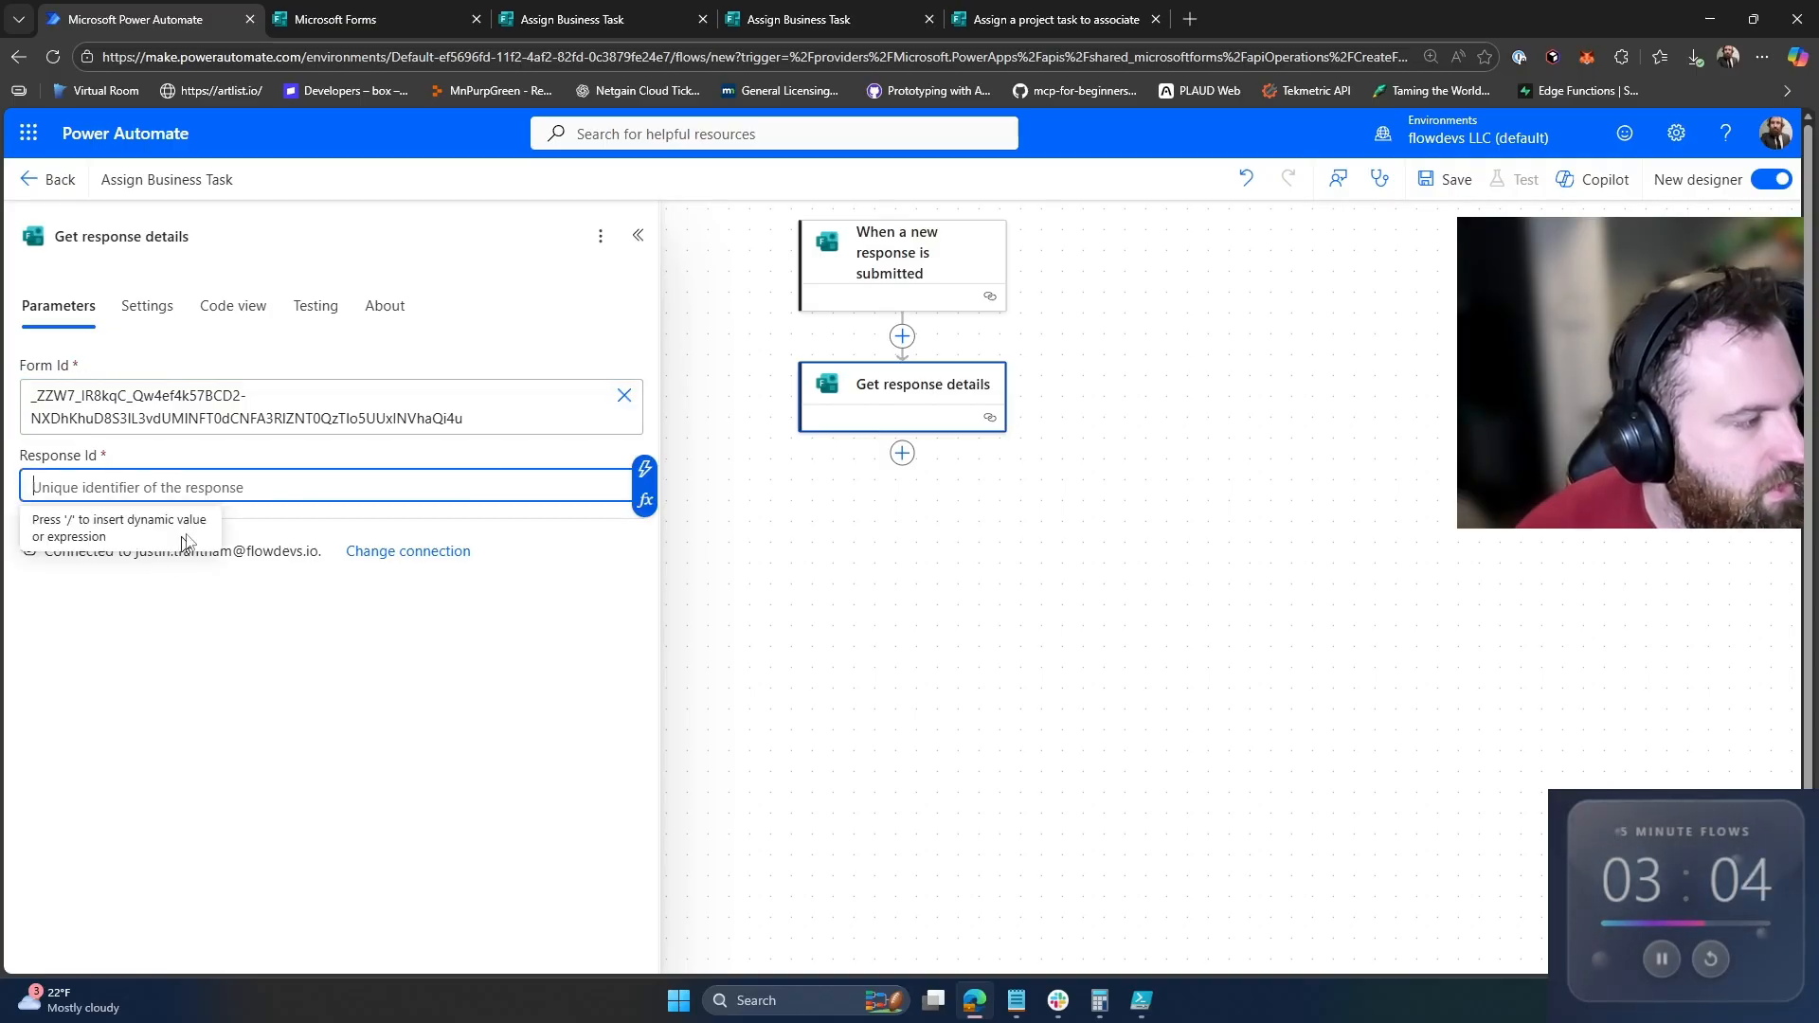
pyautogui.click(645, 468)
pyautogui.click(822, 392)
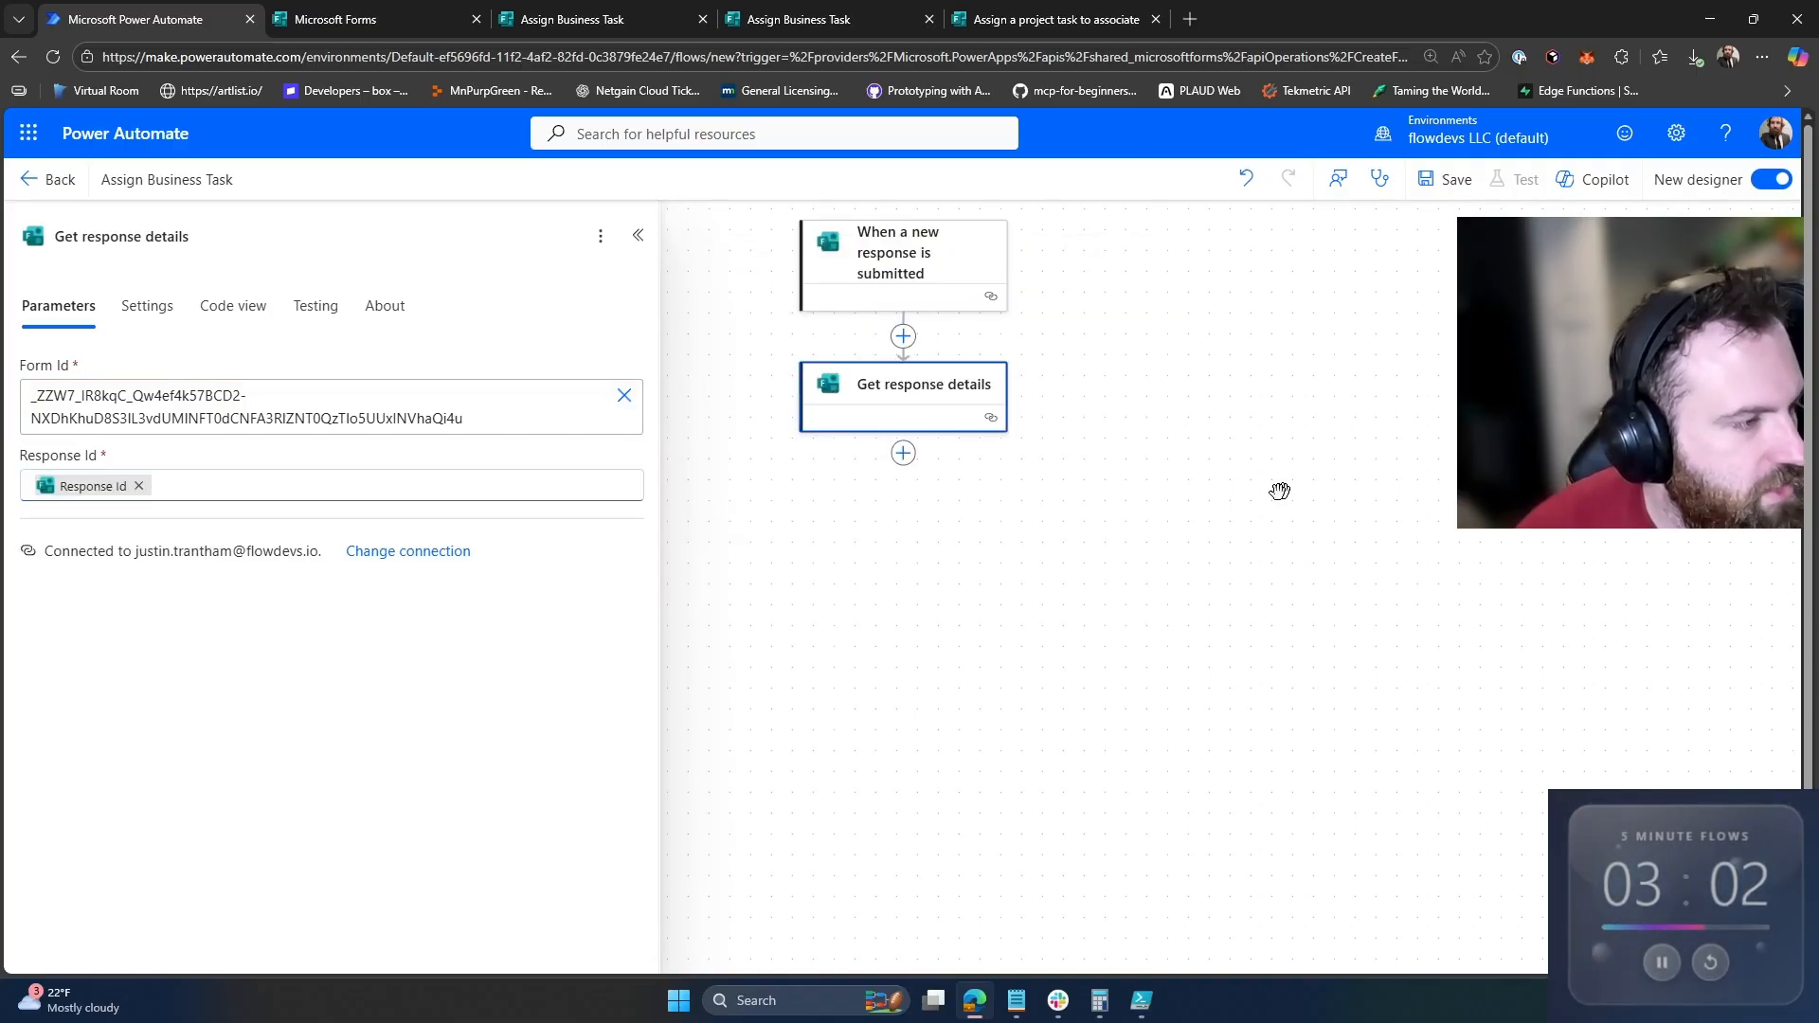
# Step: Add a Planner Create a task action for the Business Planning group's Business Tasks plan
pyautogui.click(903, 453)
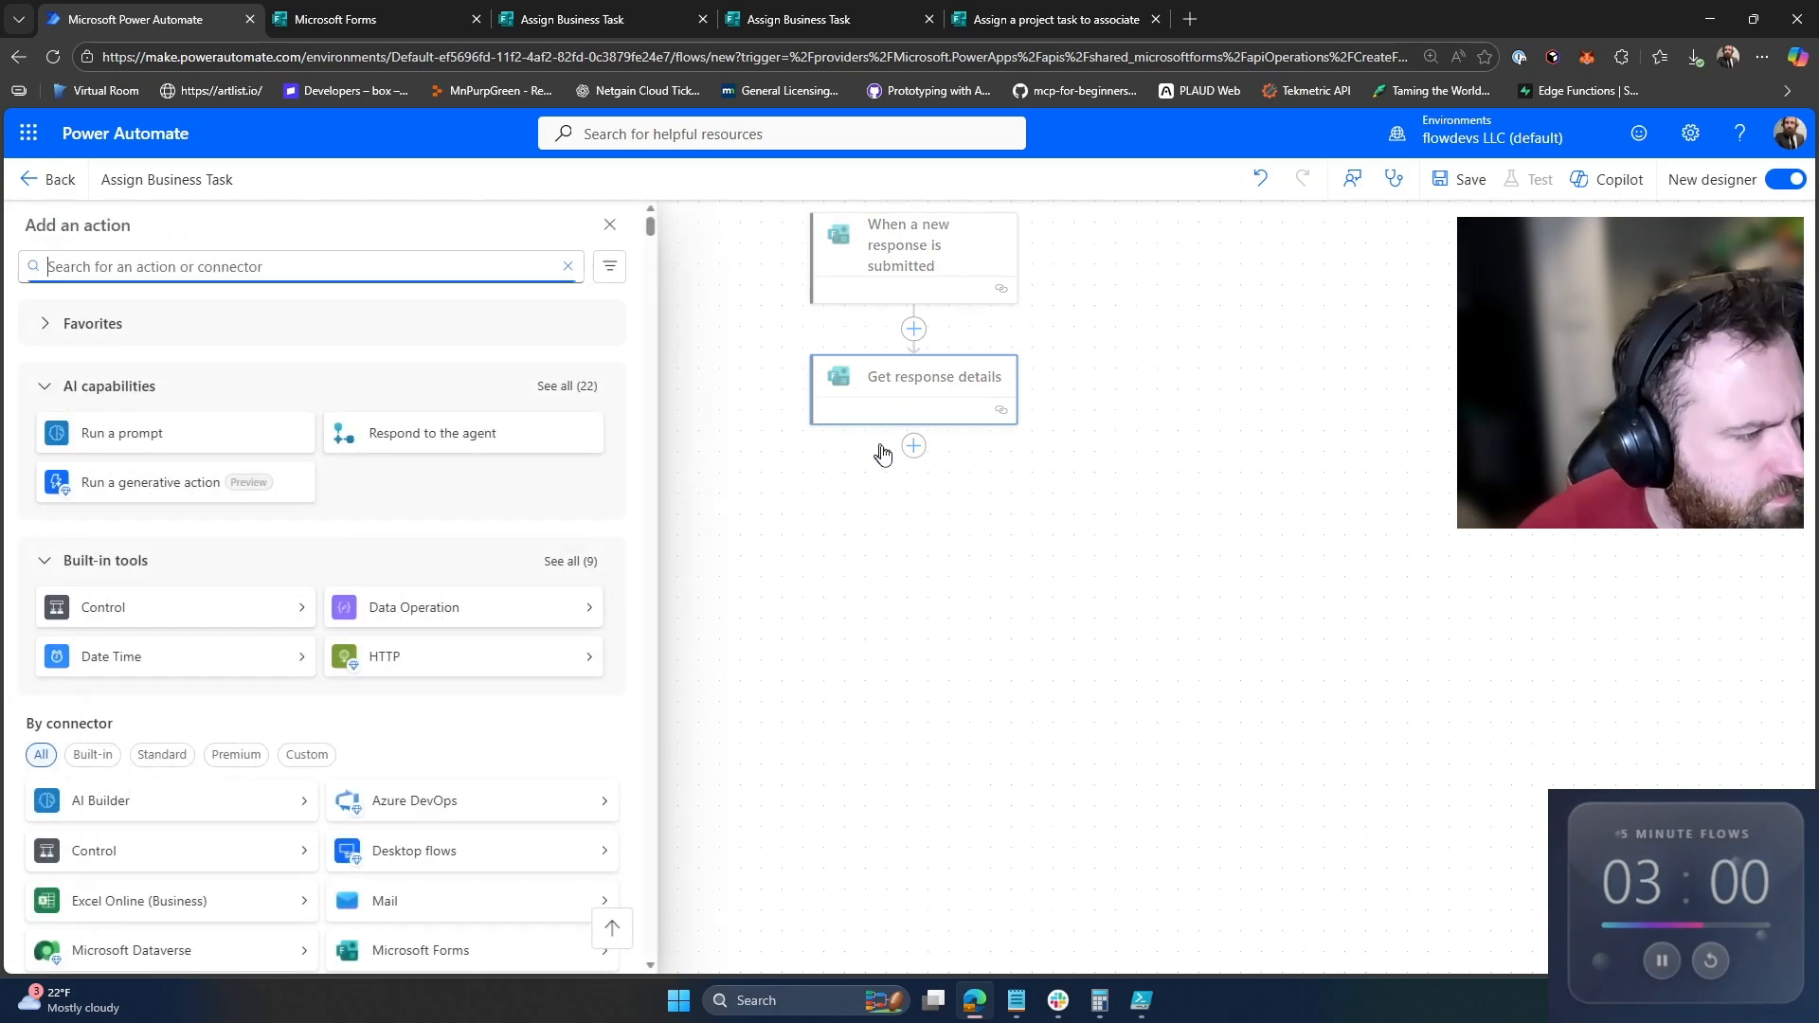
pyautogui.write('planner')
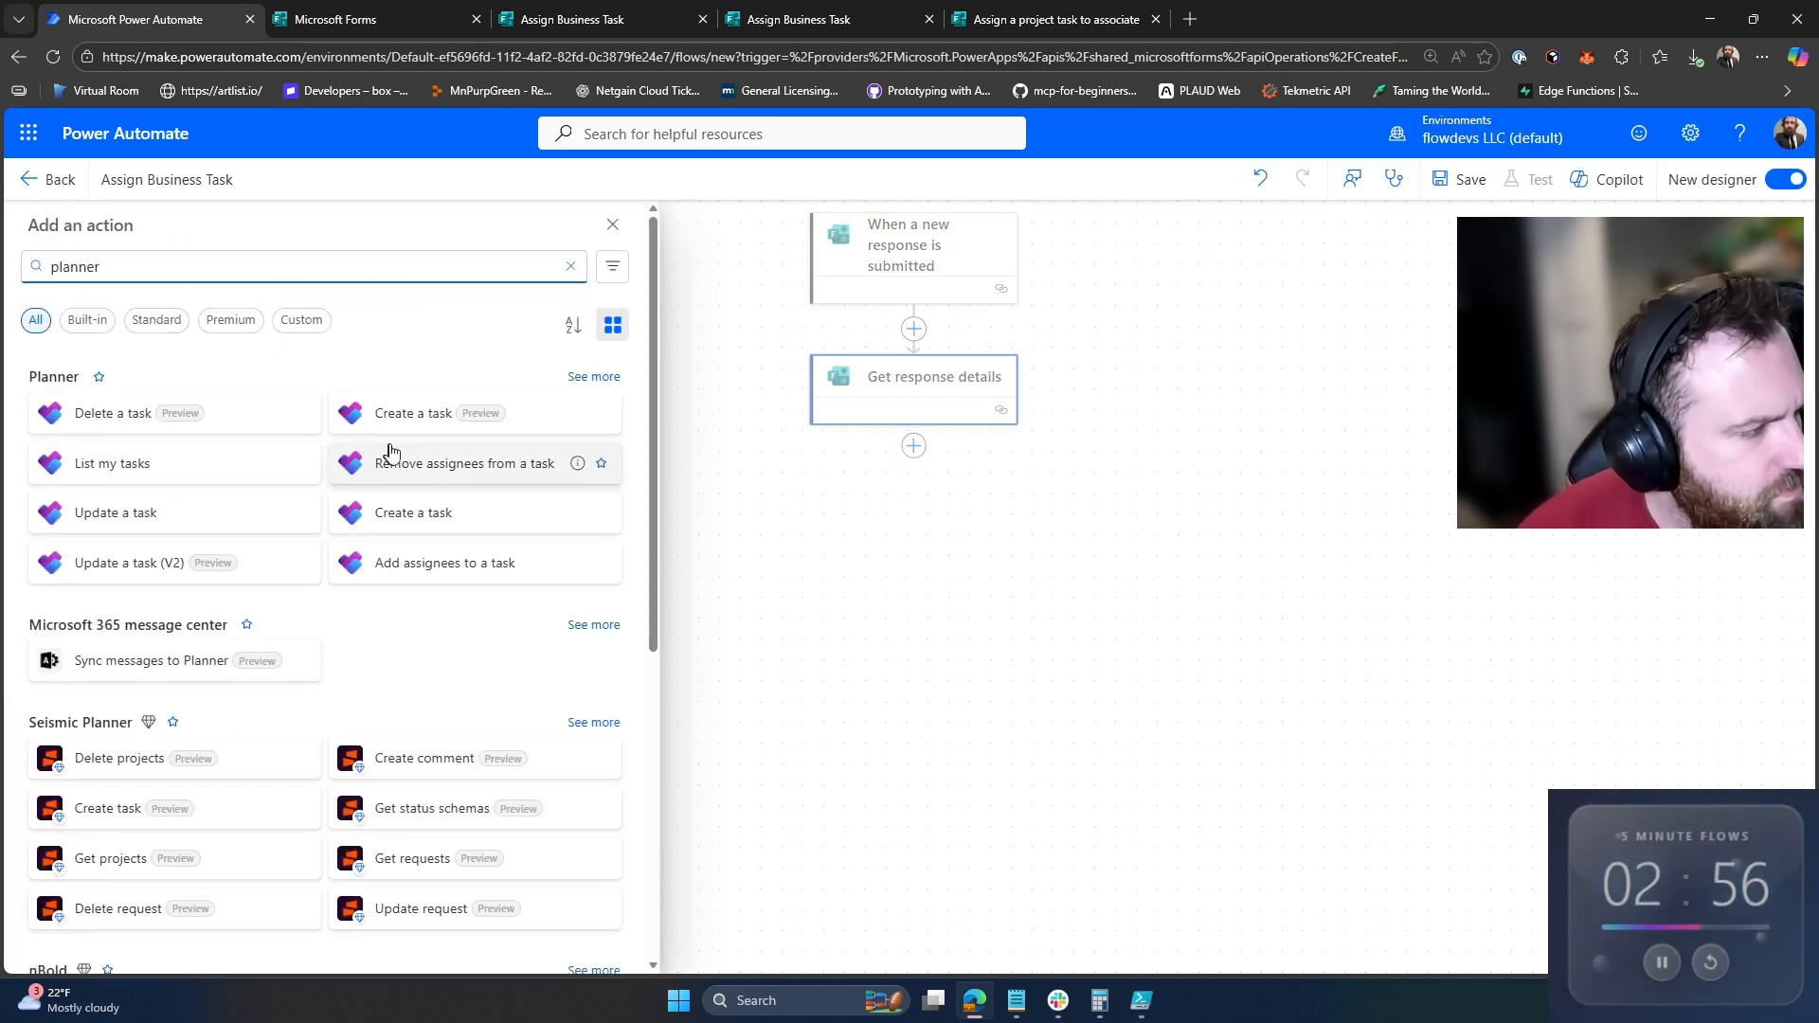
pyautogui.click(404, 431)
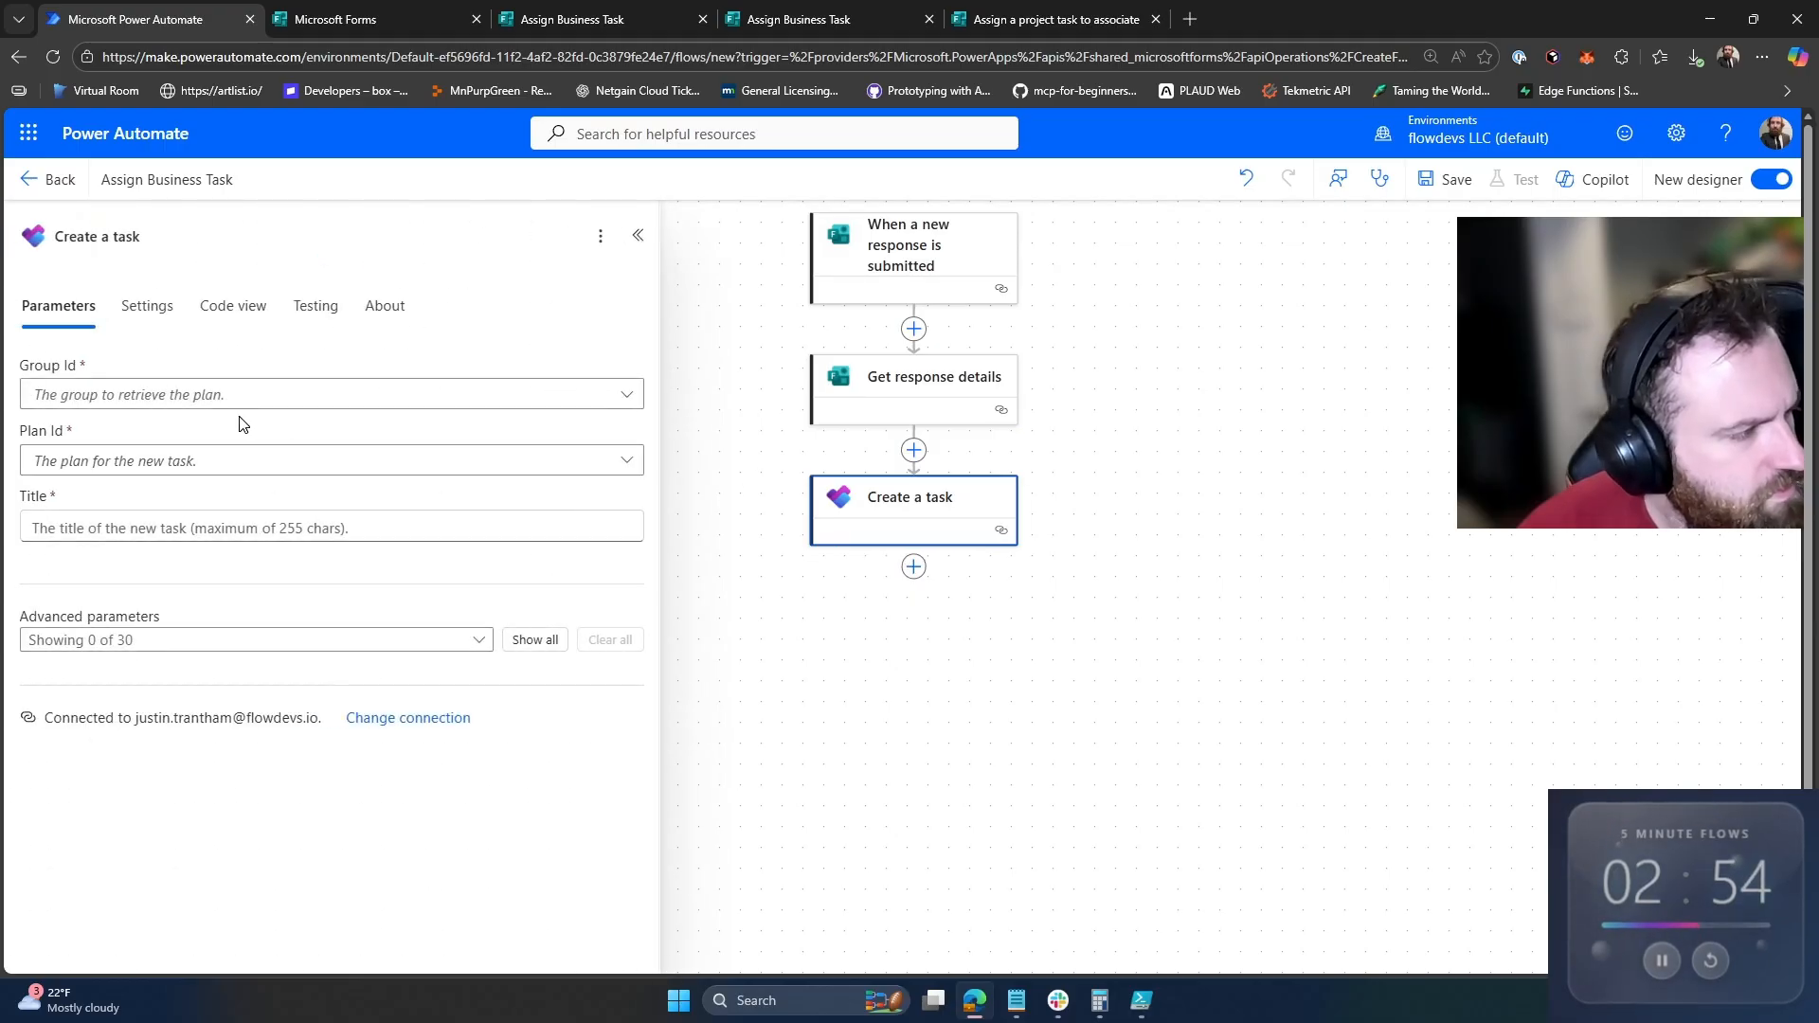
pyautogui.click(235, 398)
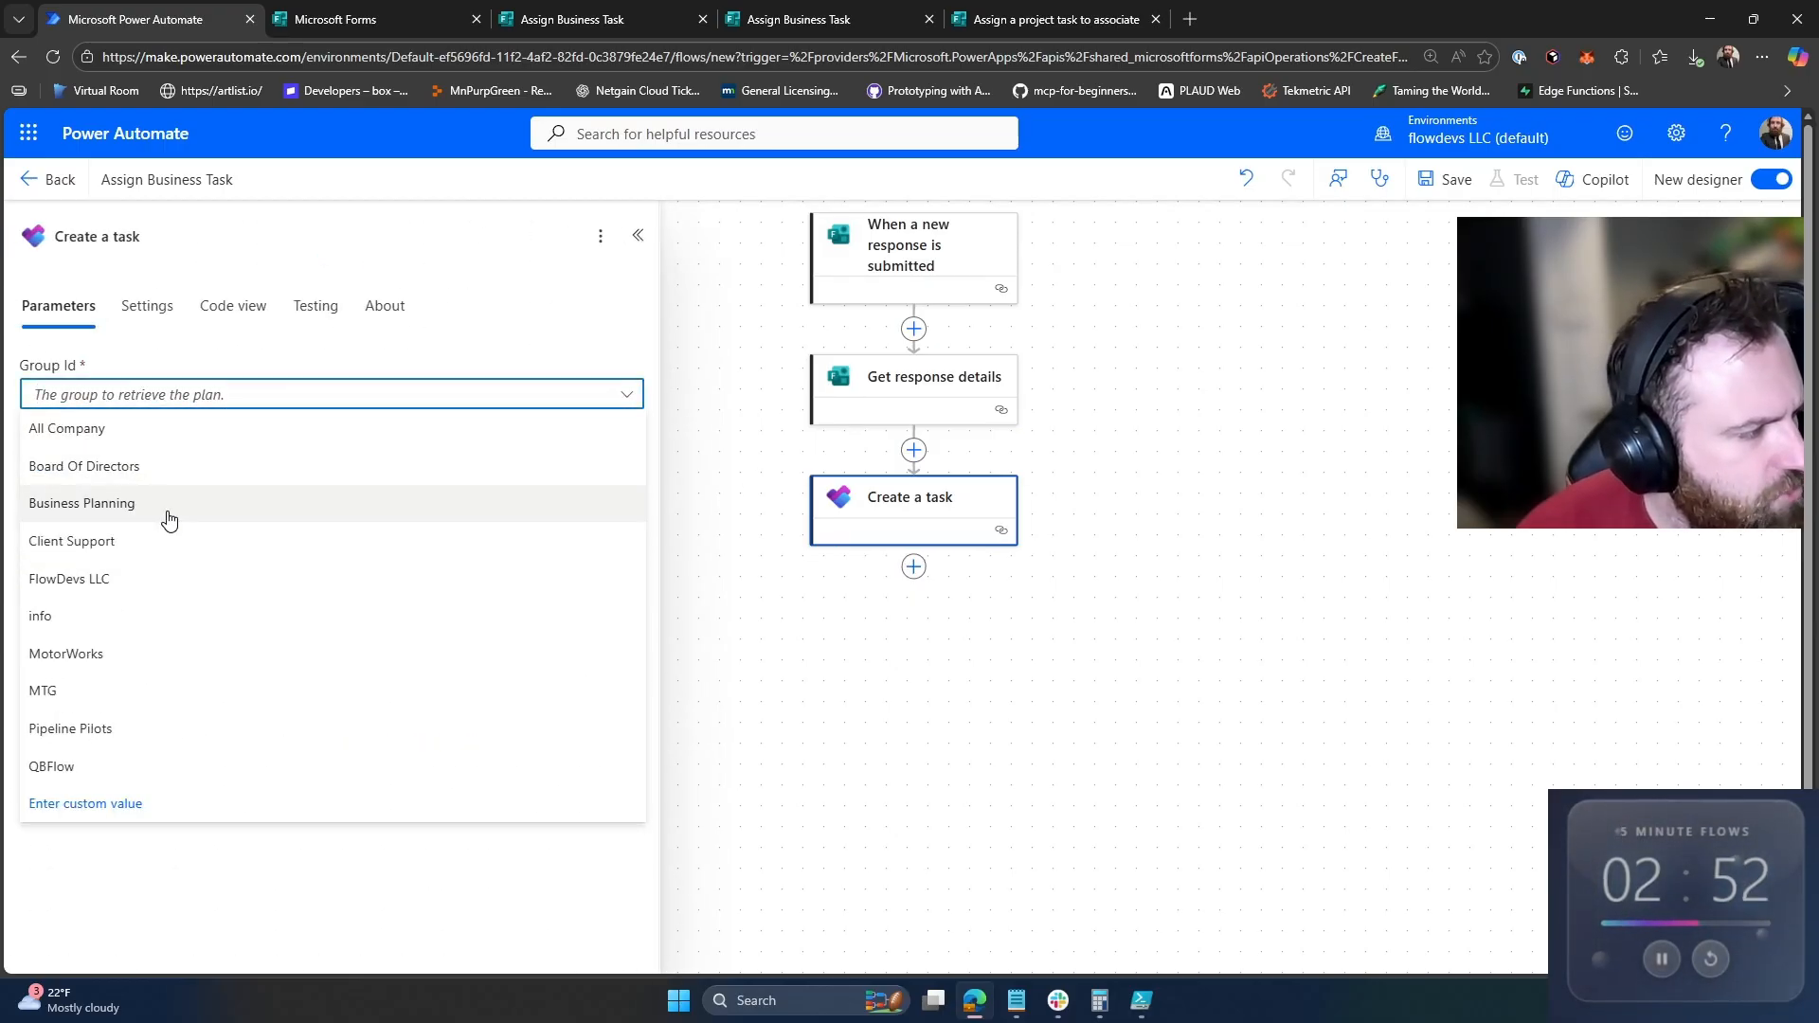
pyautogui.click(195, 502)
pyautogui.click(220, 466)
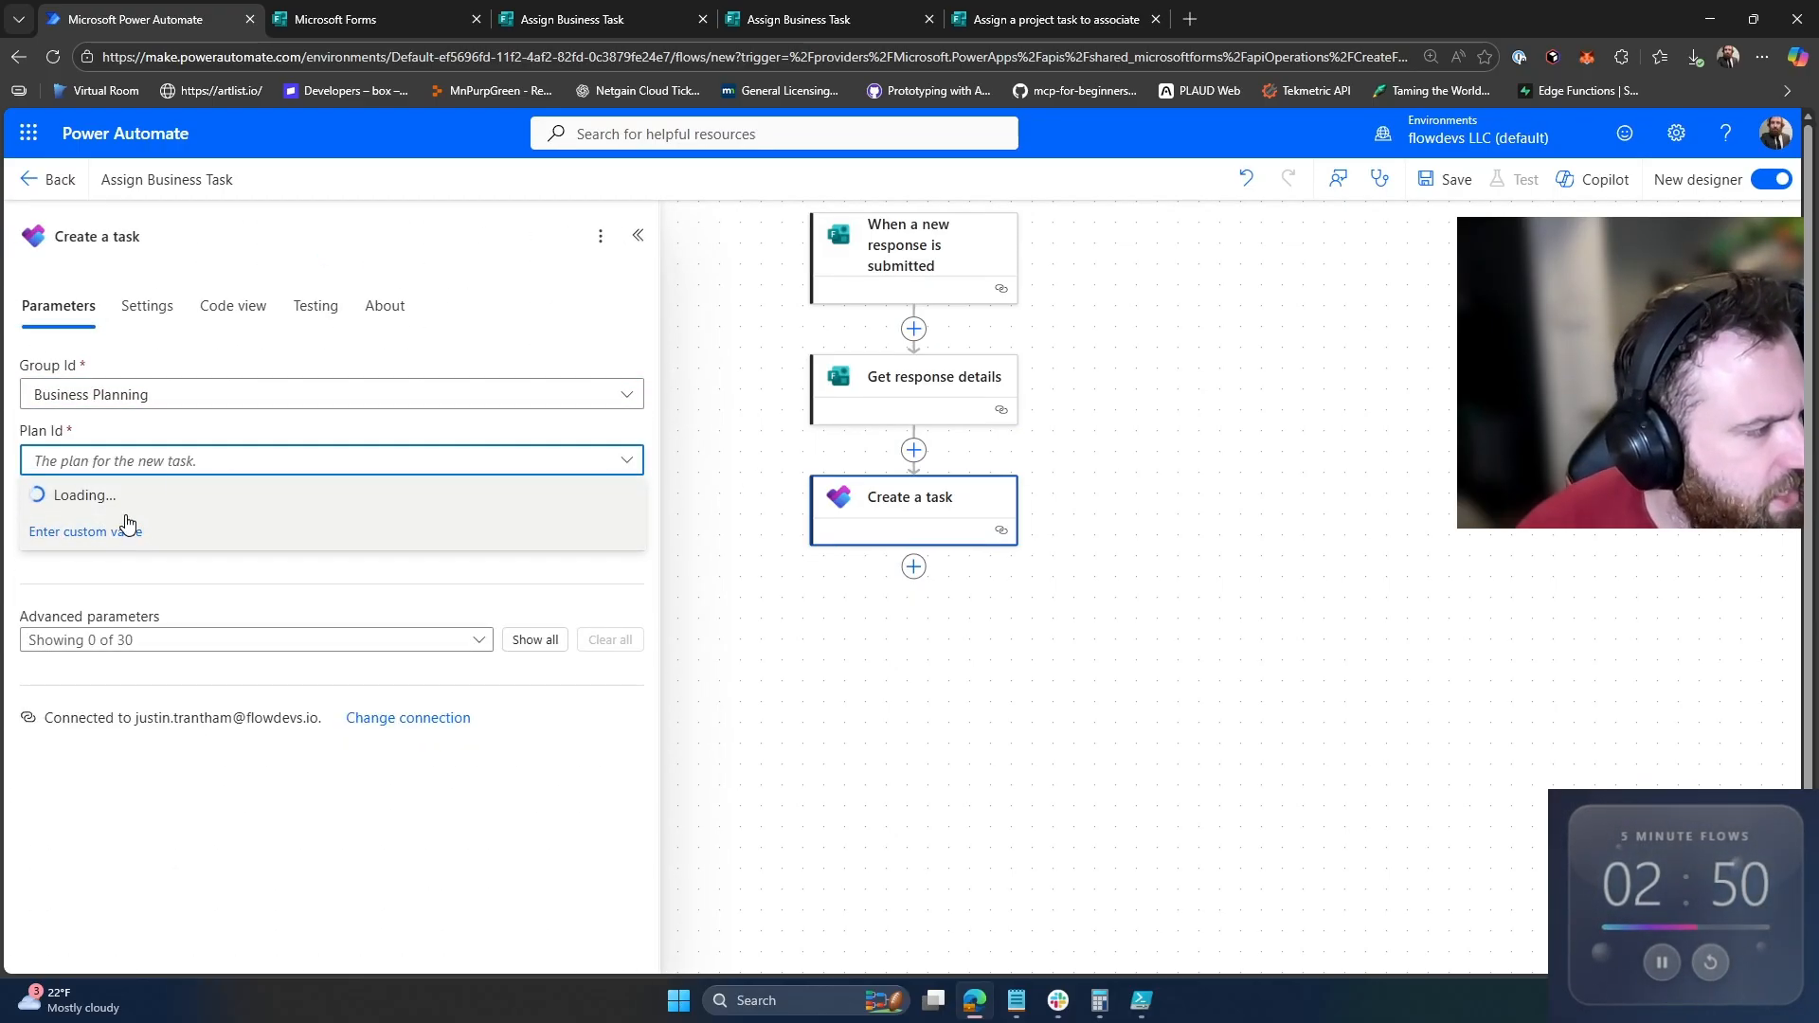
pyautogui.click(121, 493)
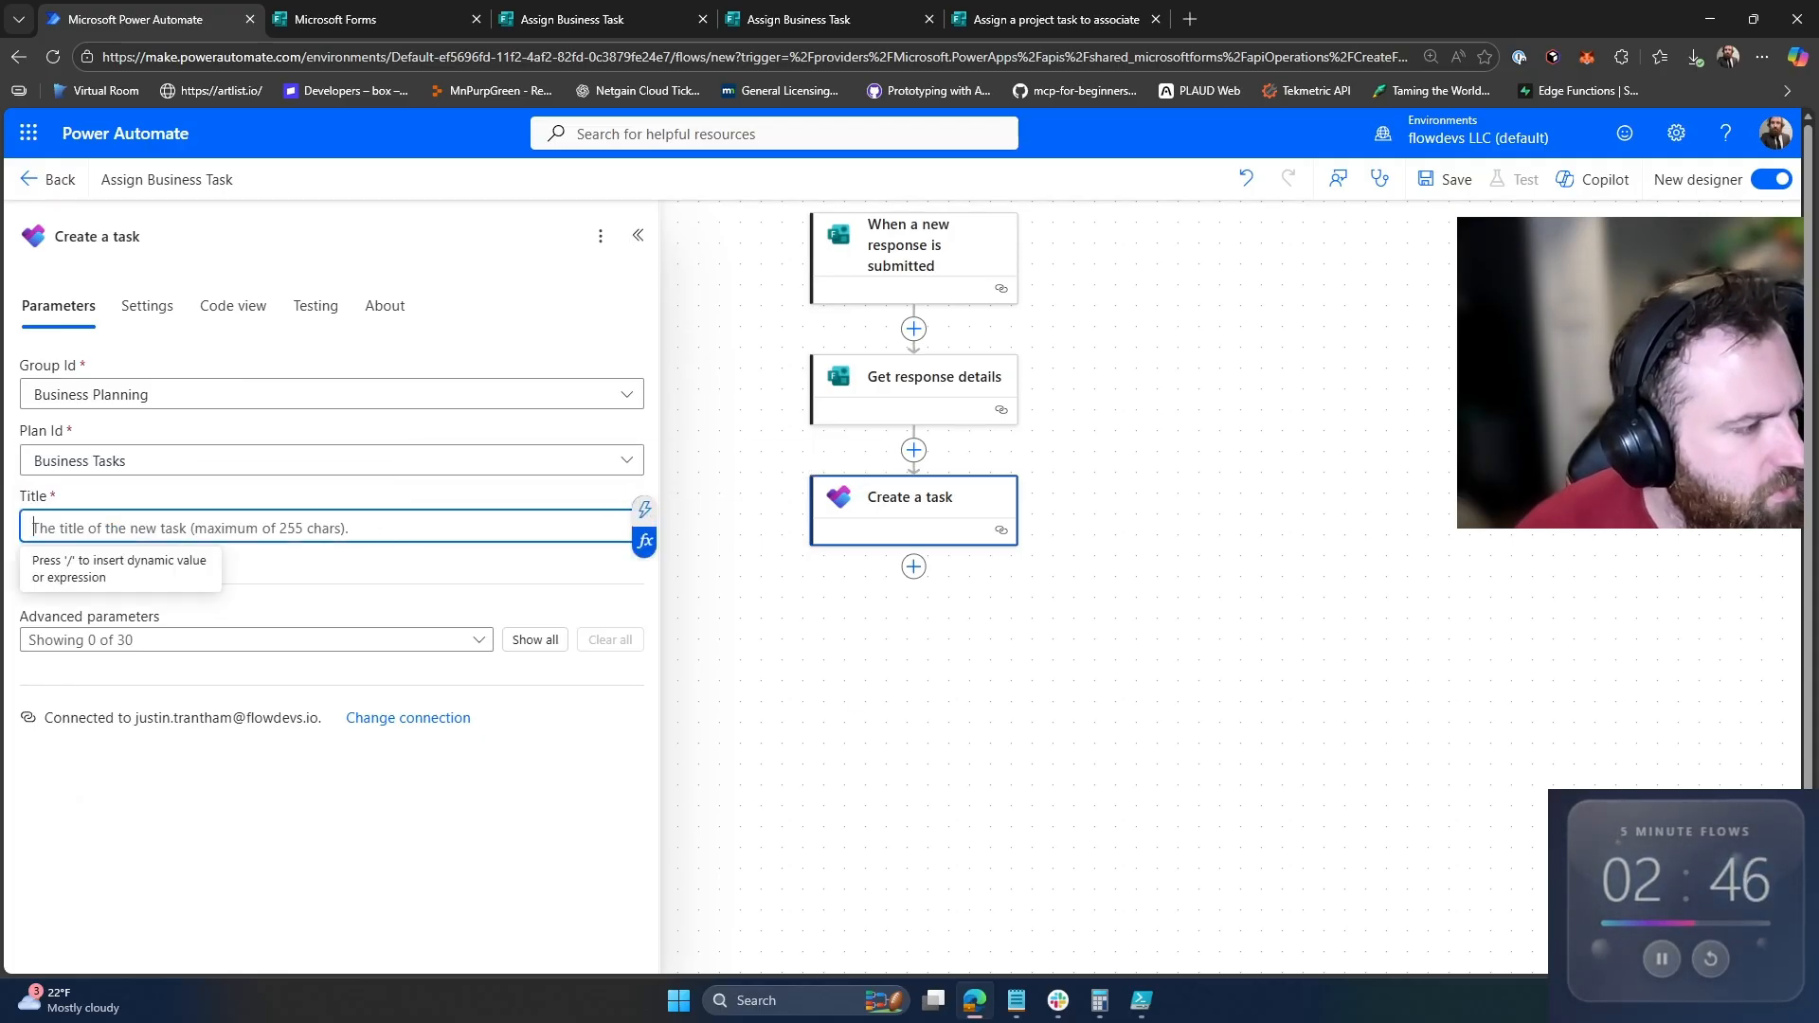
# Step: Set the task title to the Task to Assign answer and show all parameters
pyautogui.write('/')
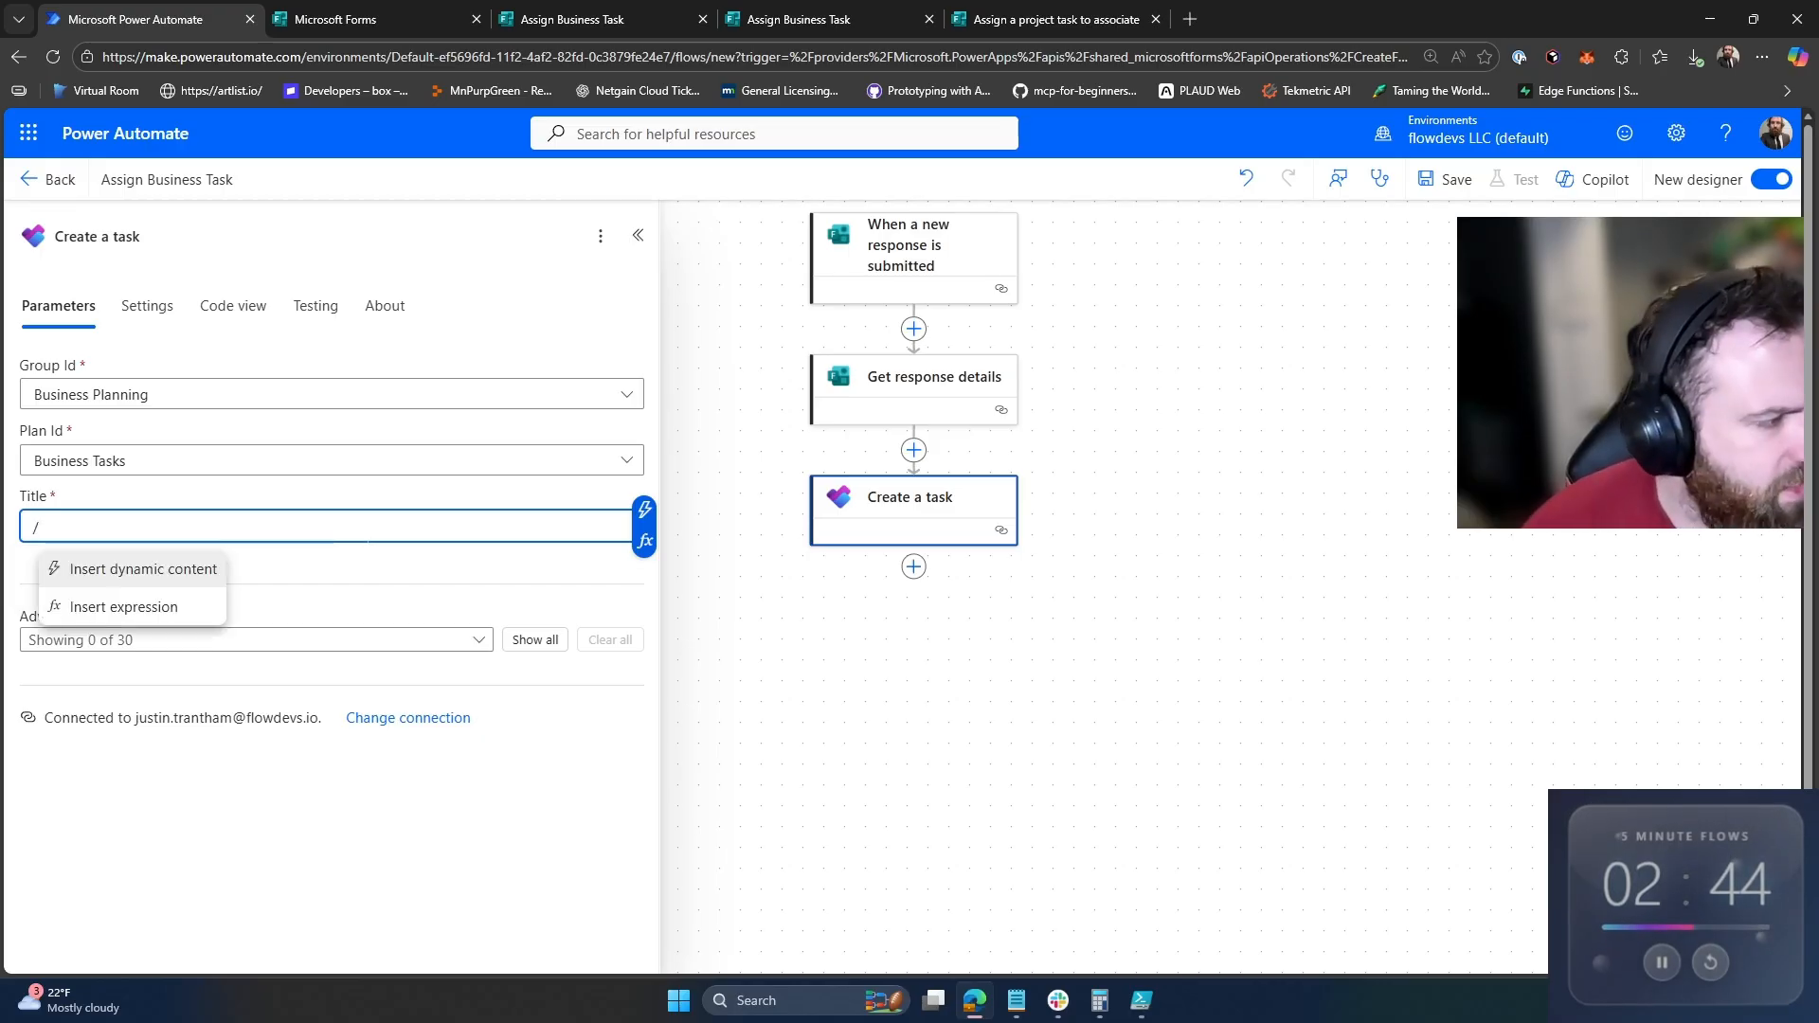
pyautogui.press('Return')
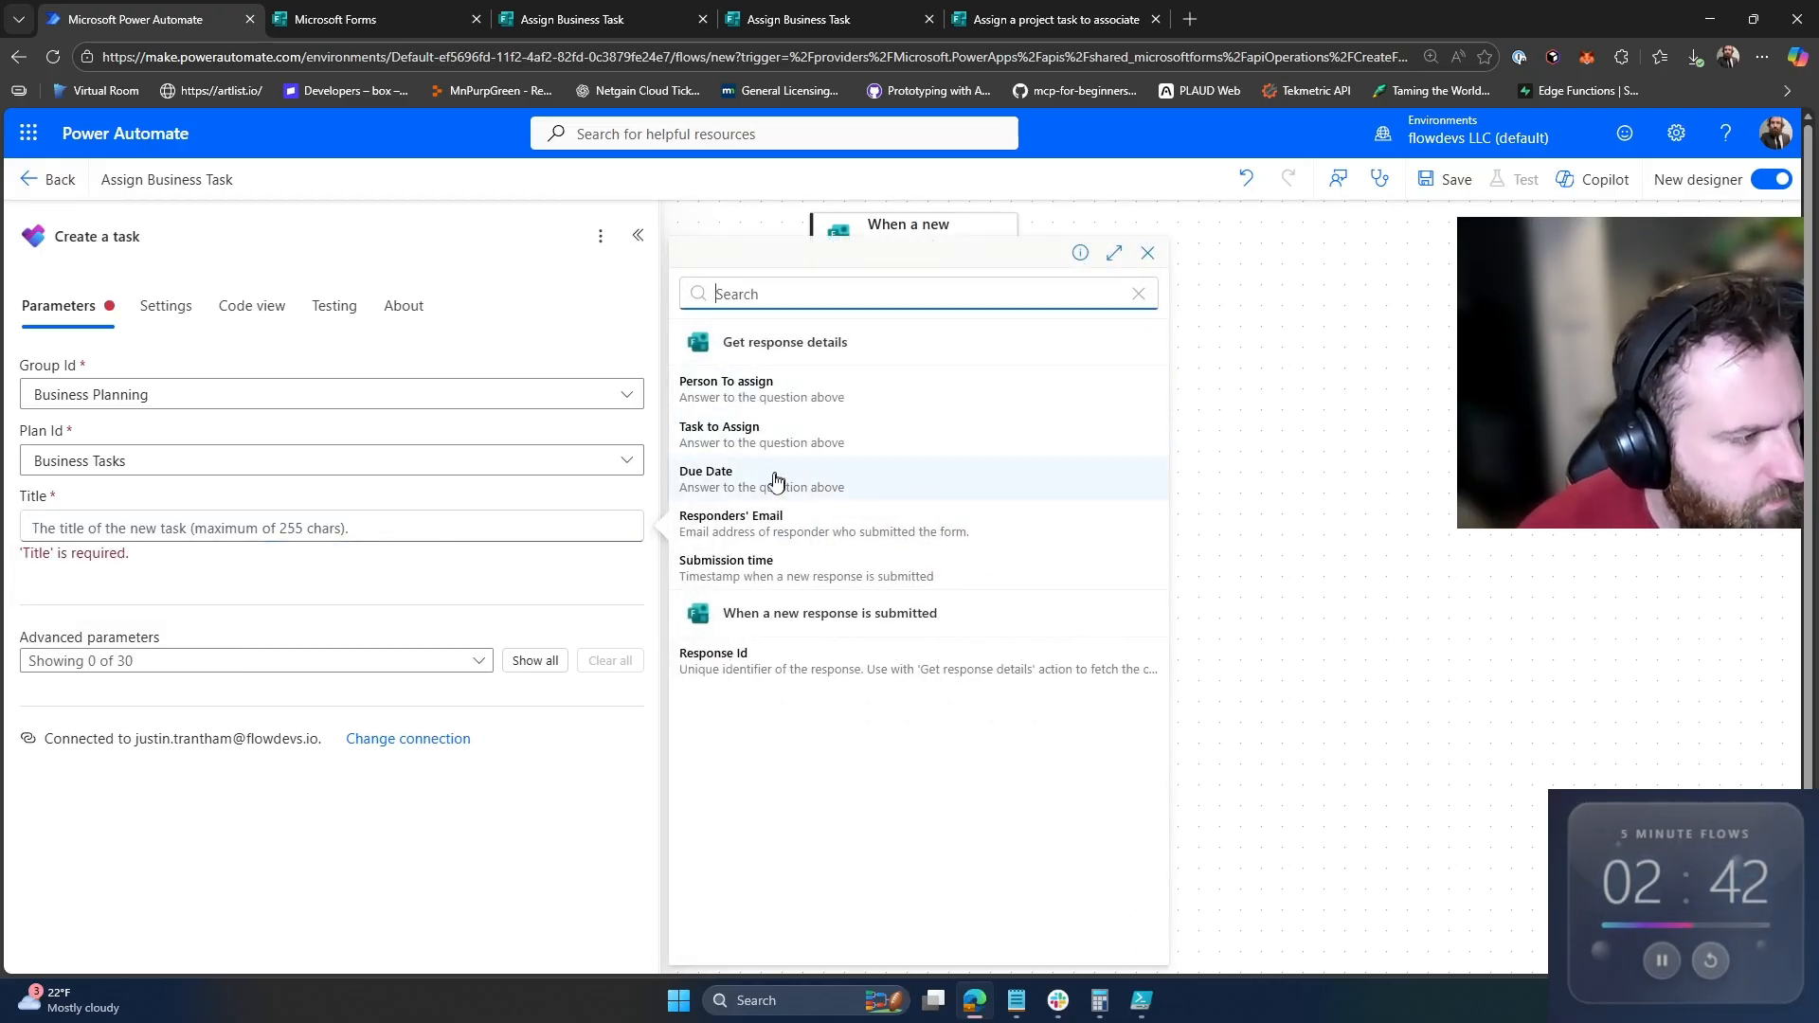
pyautogui.click(797, 429)
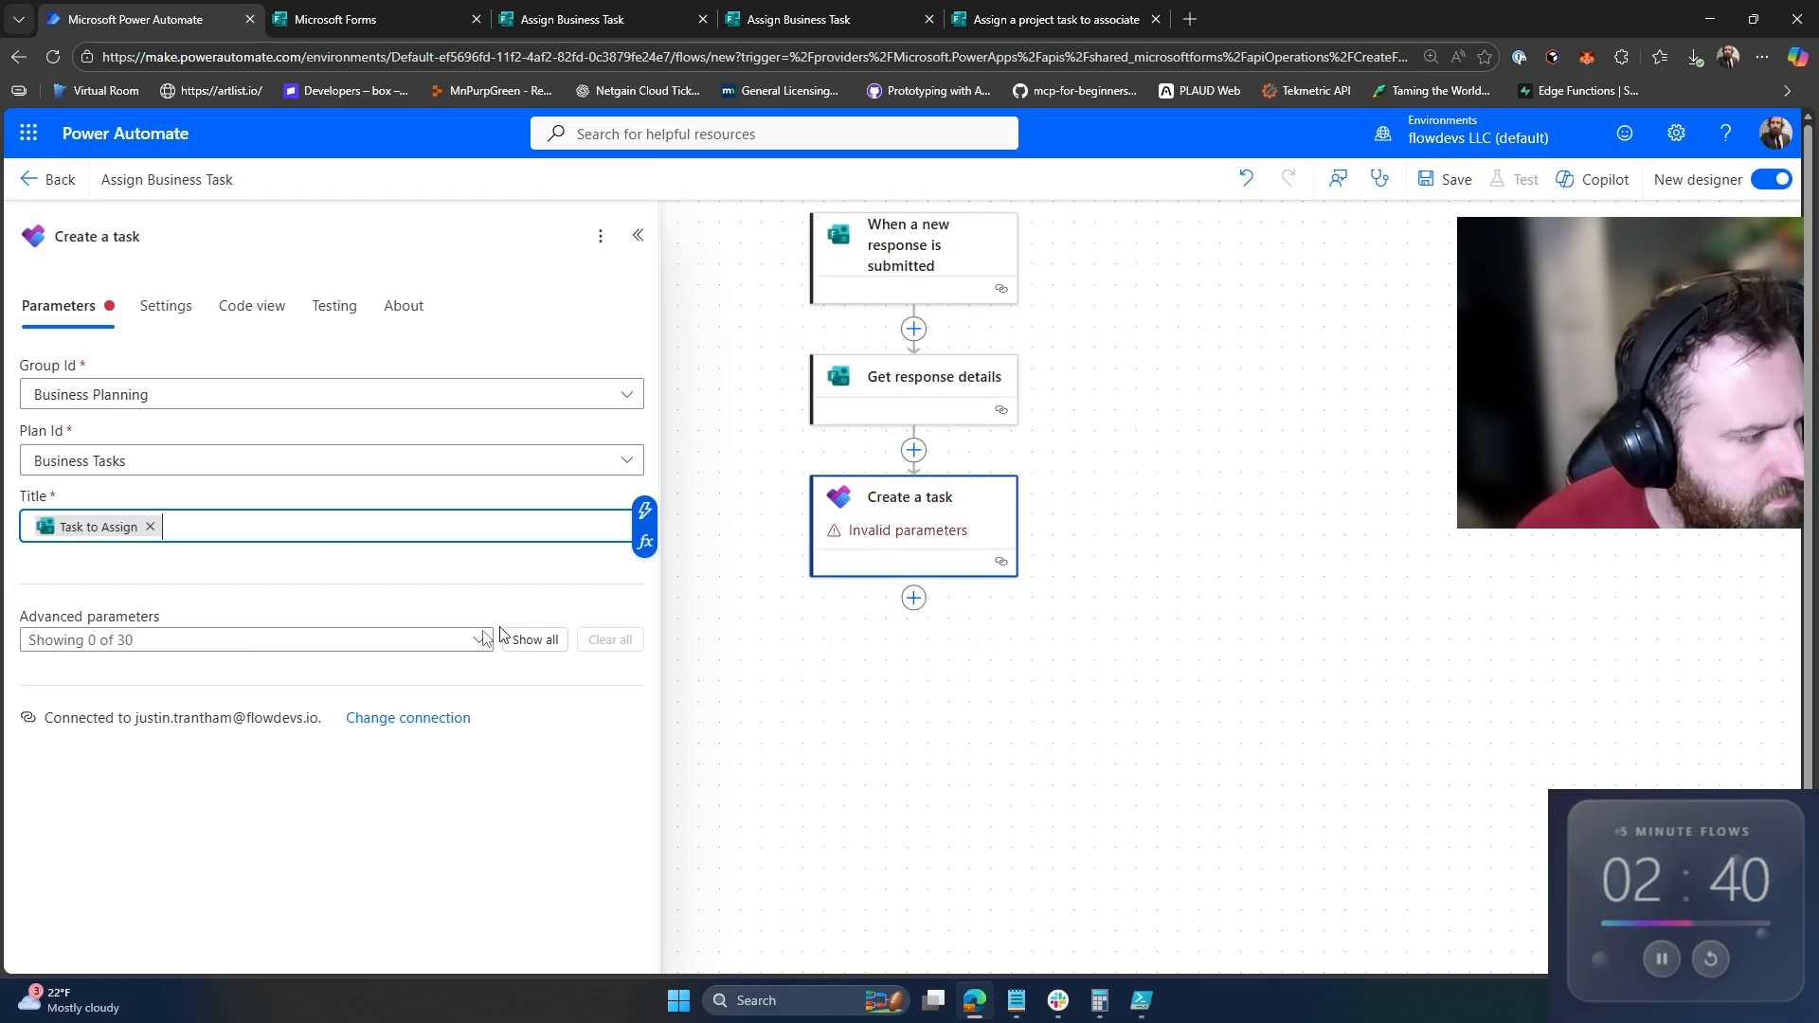
pyautogui.click(535, 641)
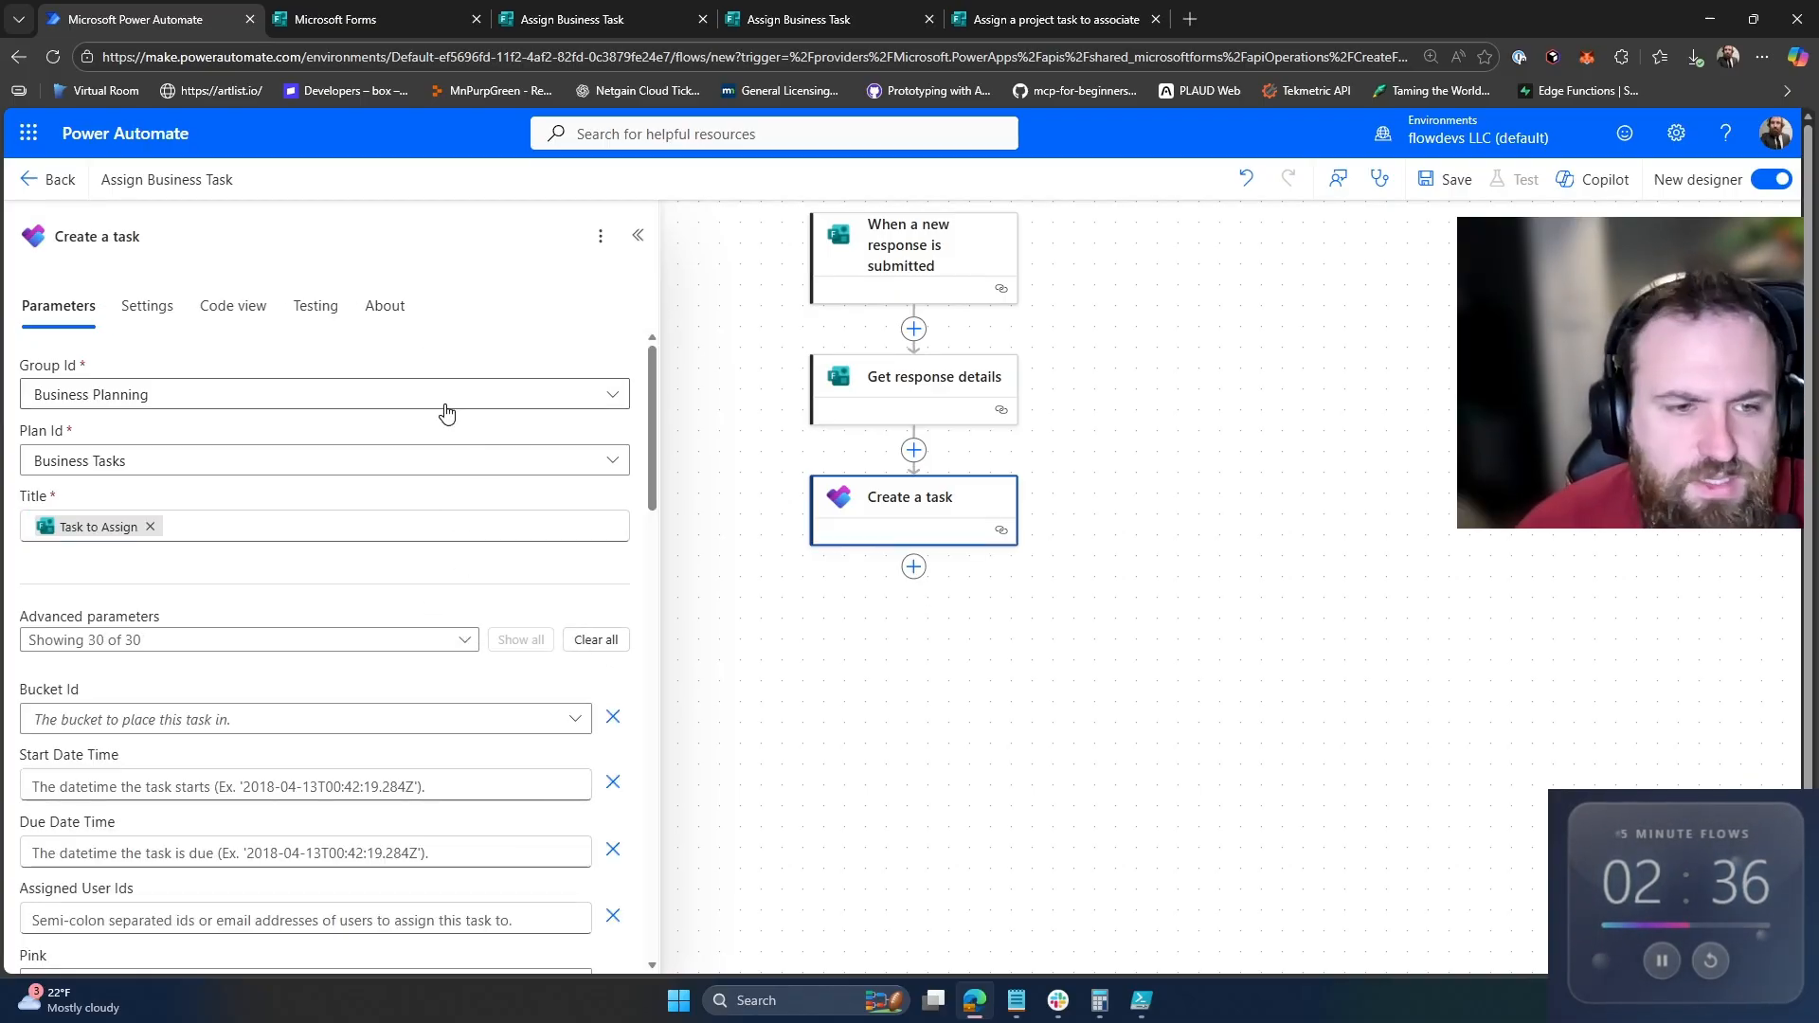
# Step: List the Bucket Id choices and bring up the Teams Business Tasks board full screen
pyautogui.click(102, 725)
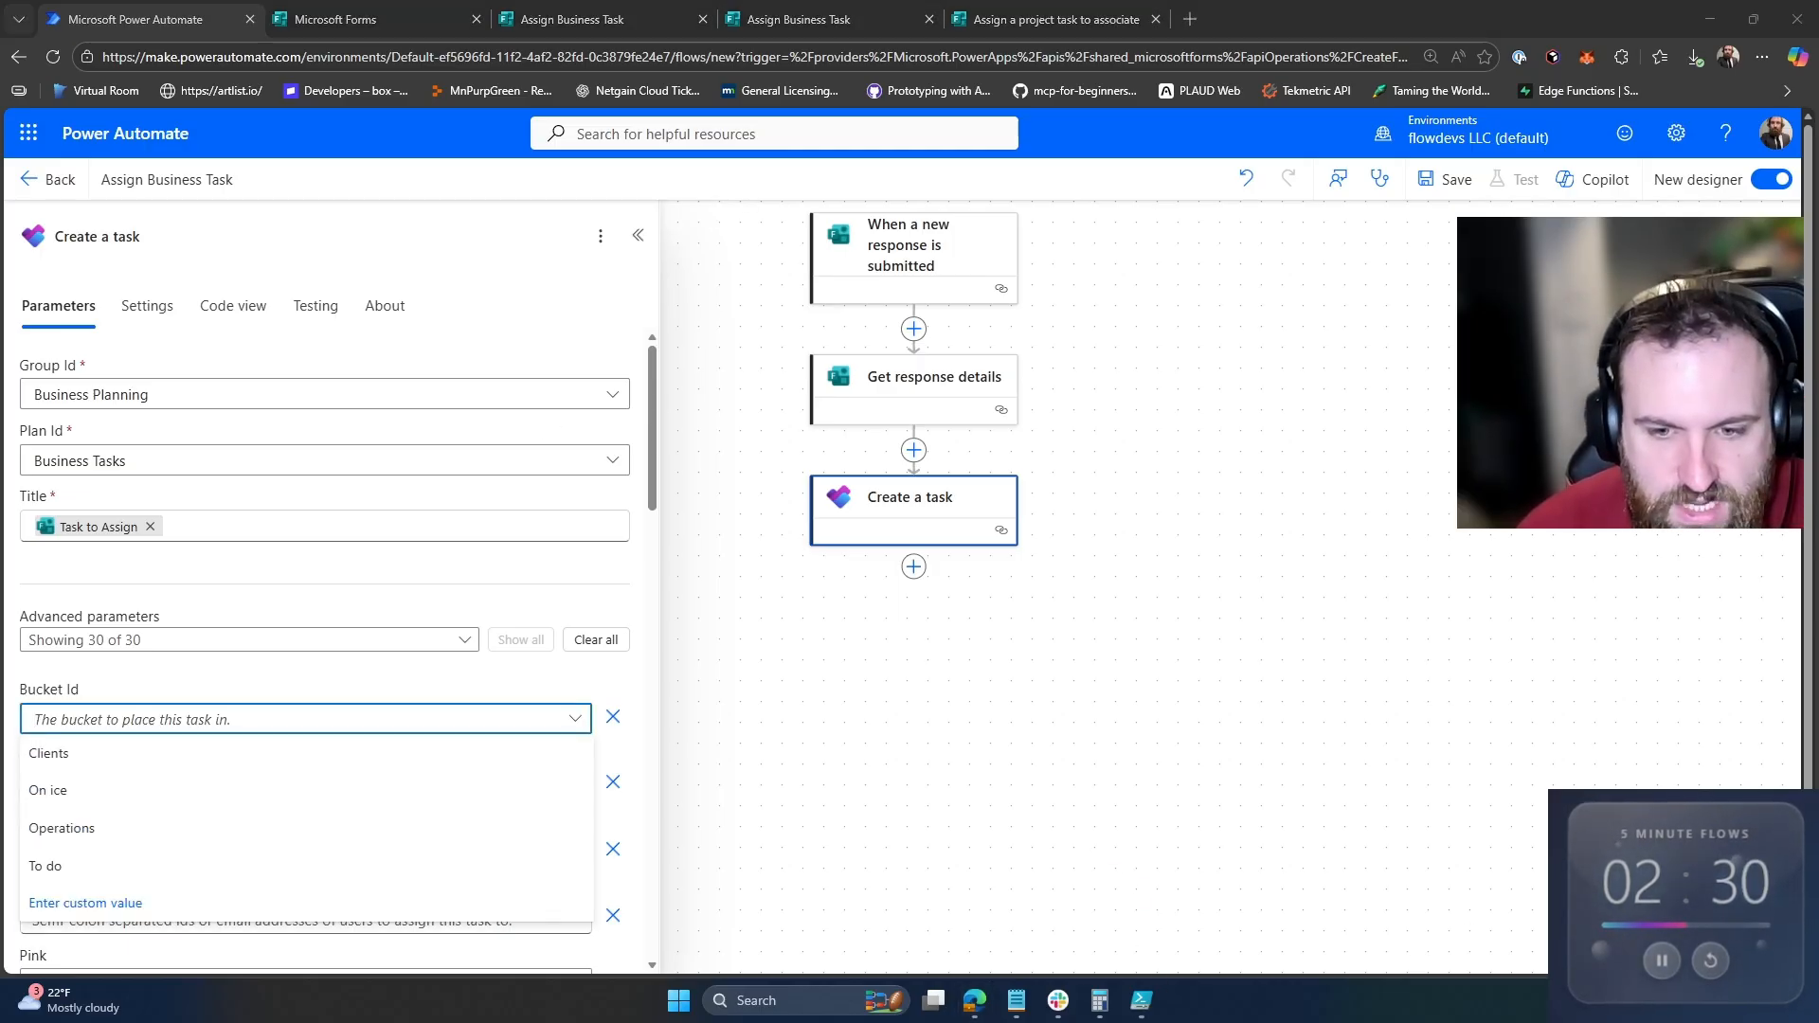
pyautogui.moveTo(1818, 947); pyautogui.dragTo(1599, 37)
pyautogui.click(1503, 19)
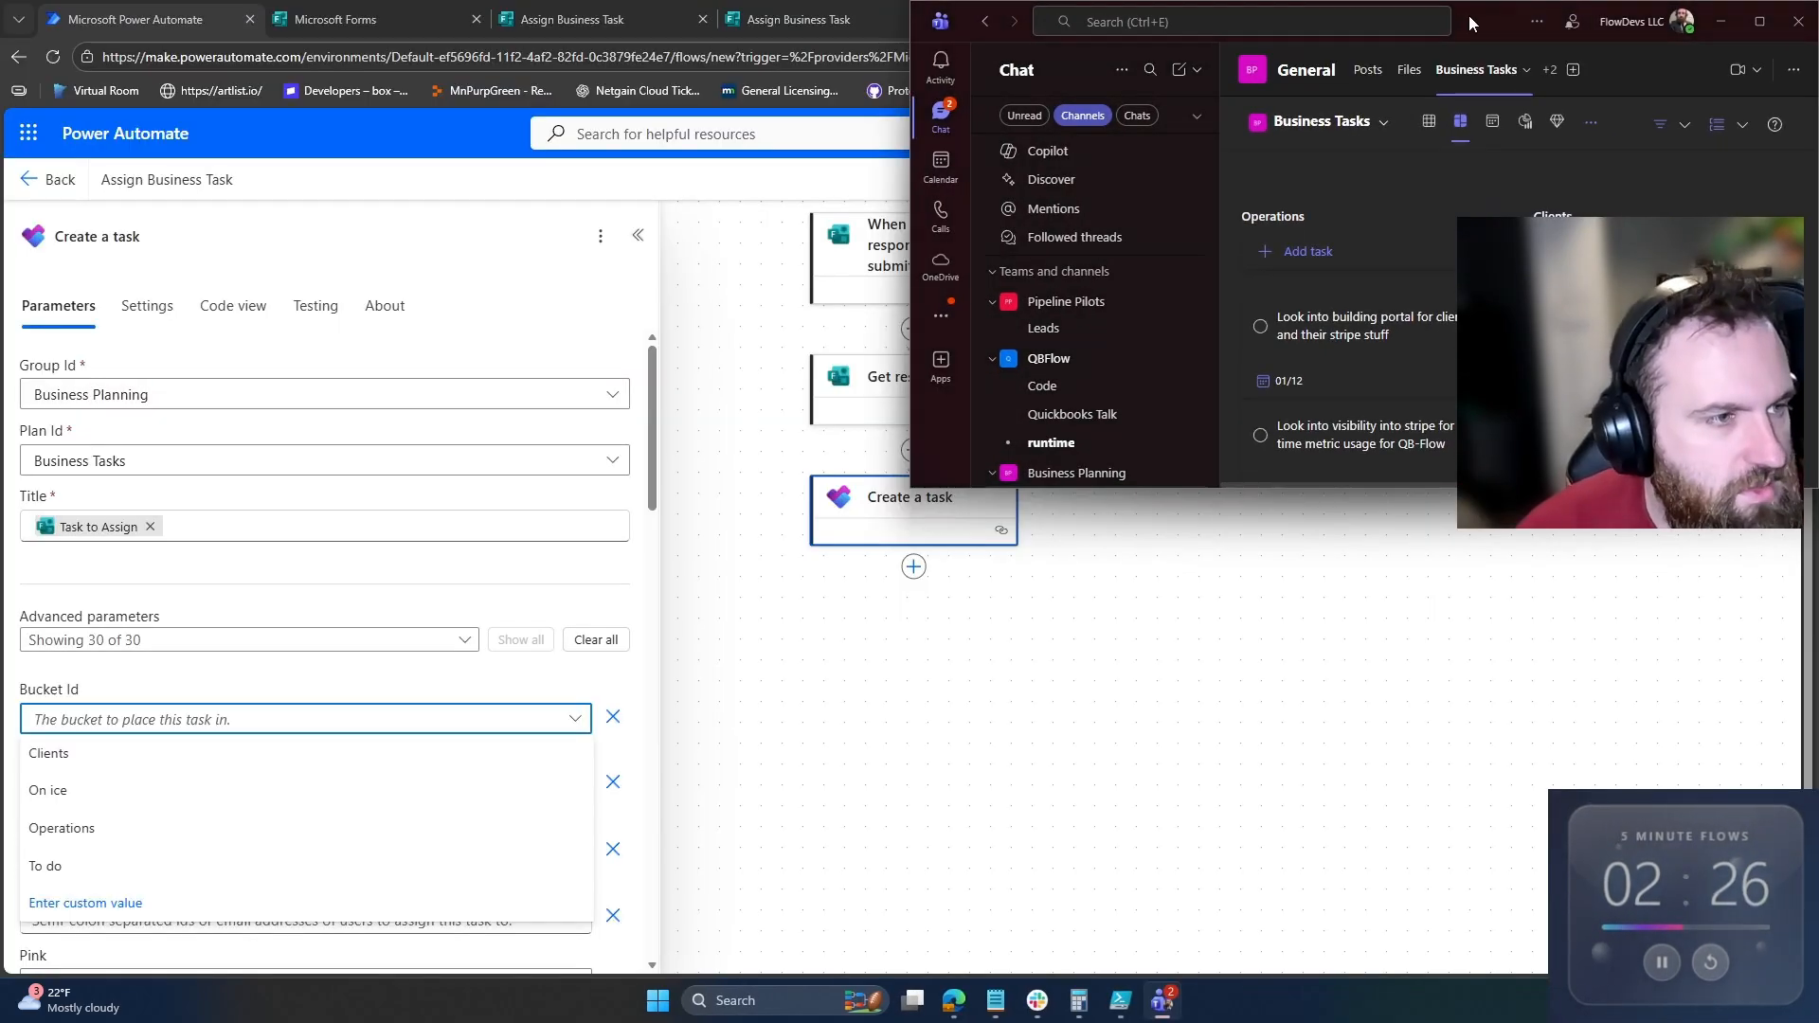
pyautogui.doubleClick(1469, 15)
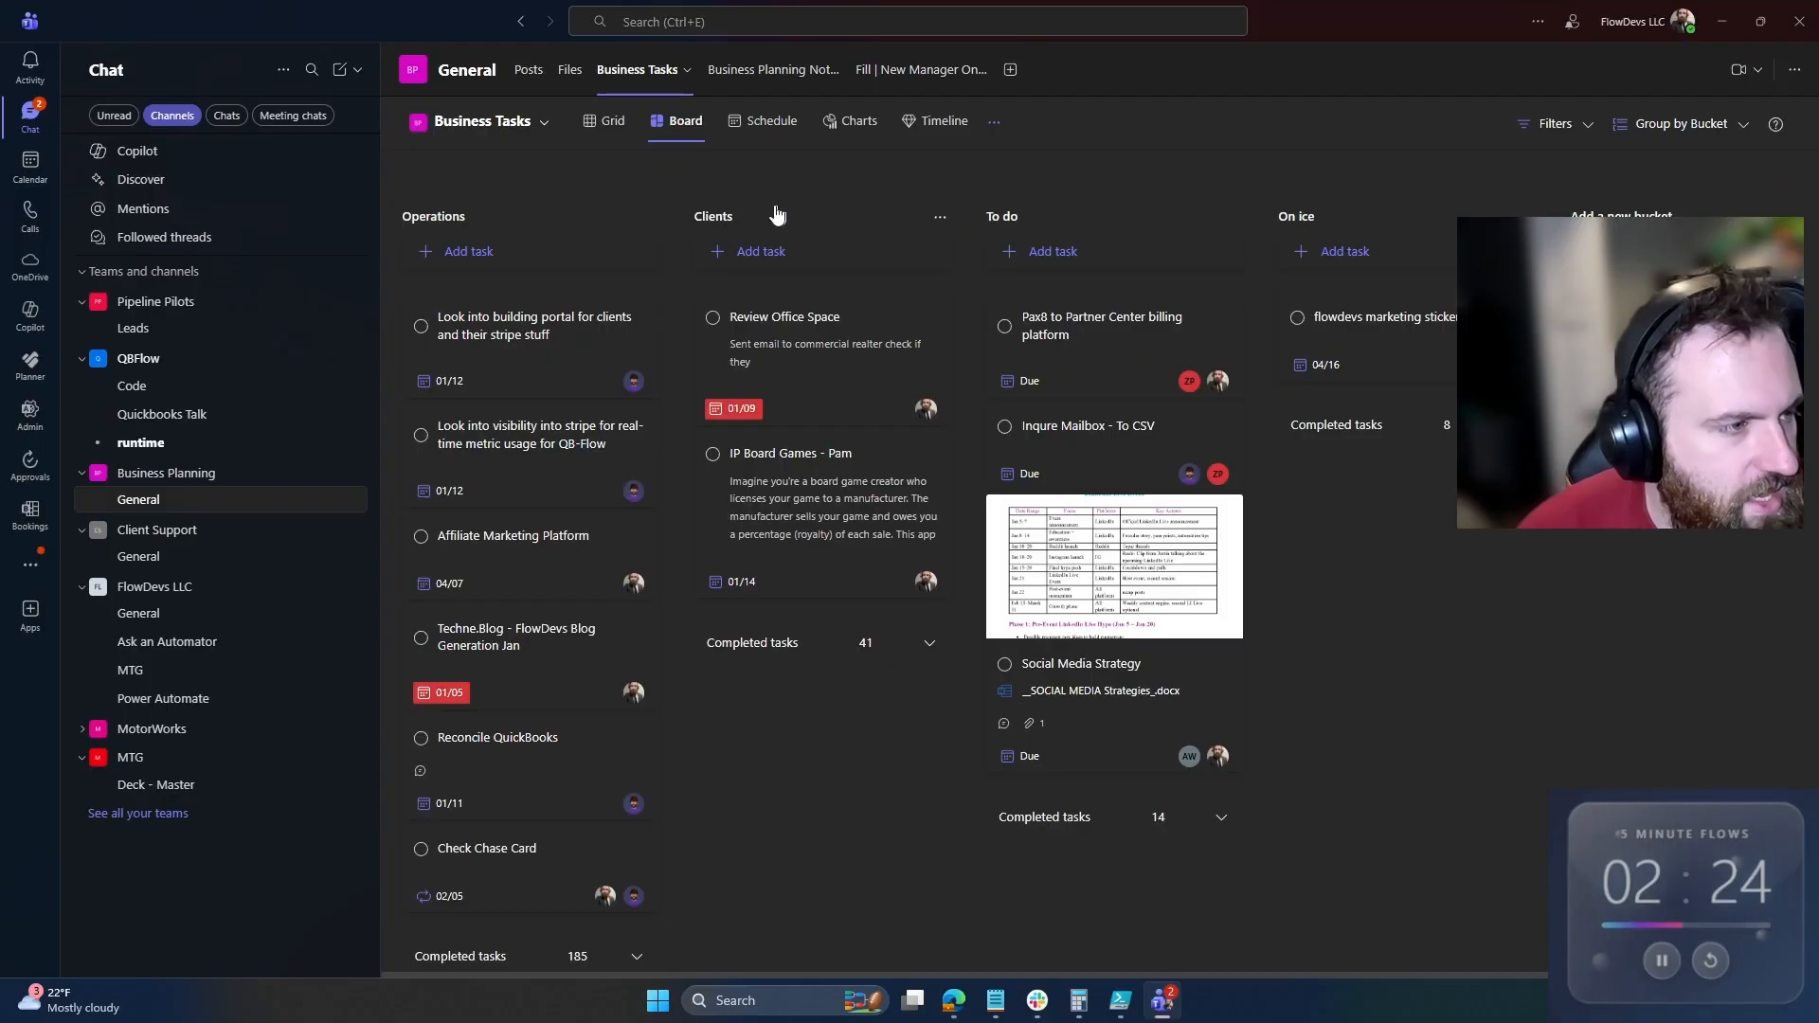
# Step: Put the Planner task in the To do bucket
pyautogui.moveTo(1353, 29); pyautogui.dragTo(1818, 474)
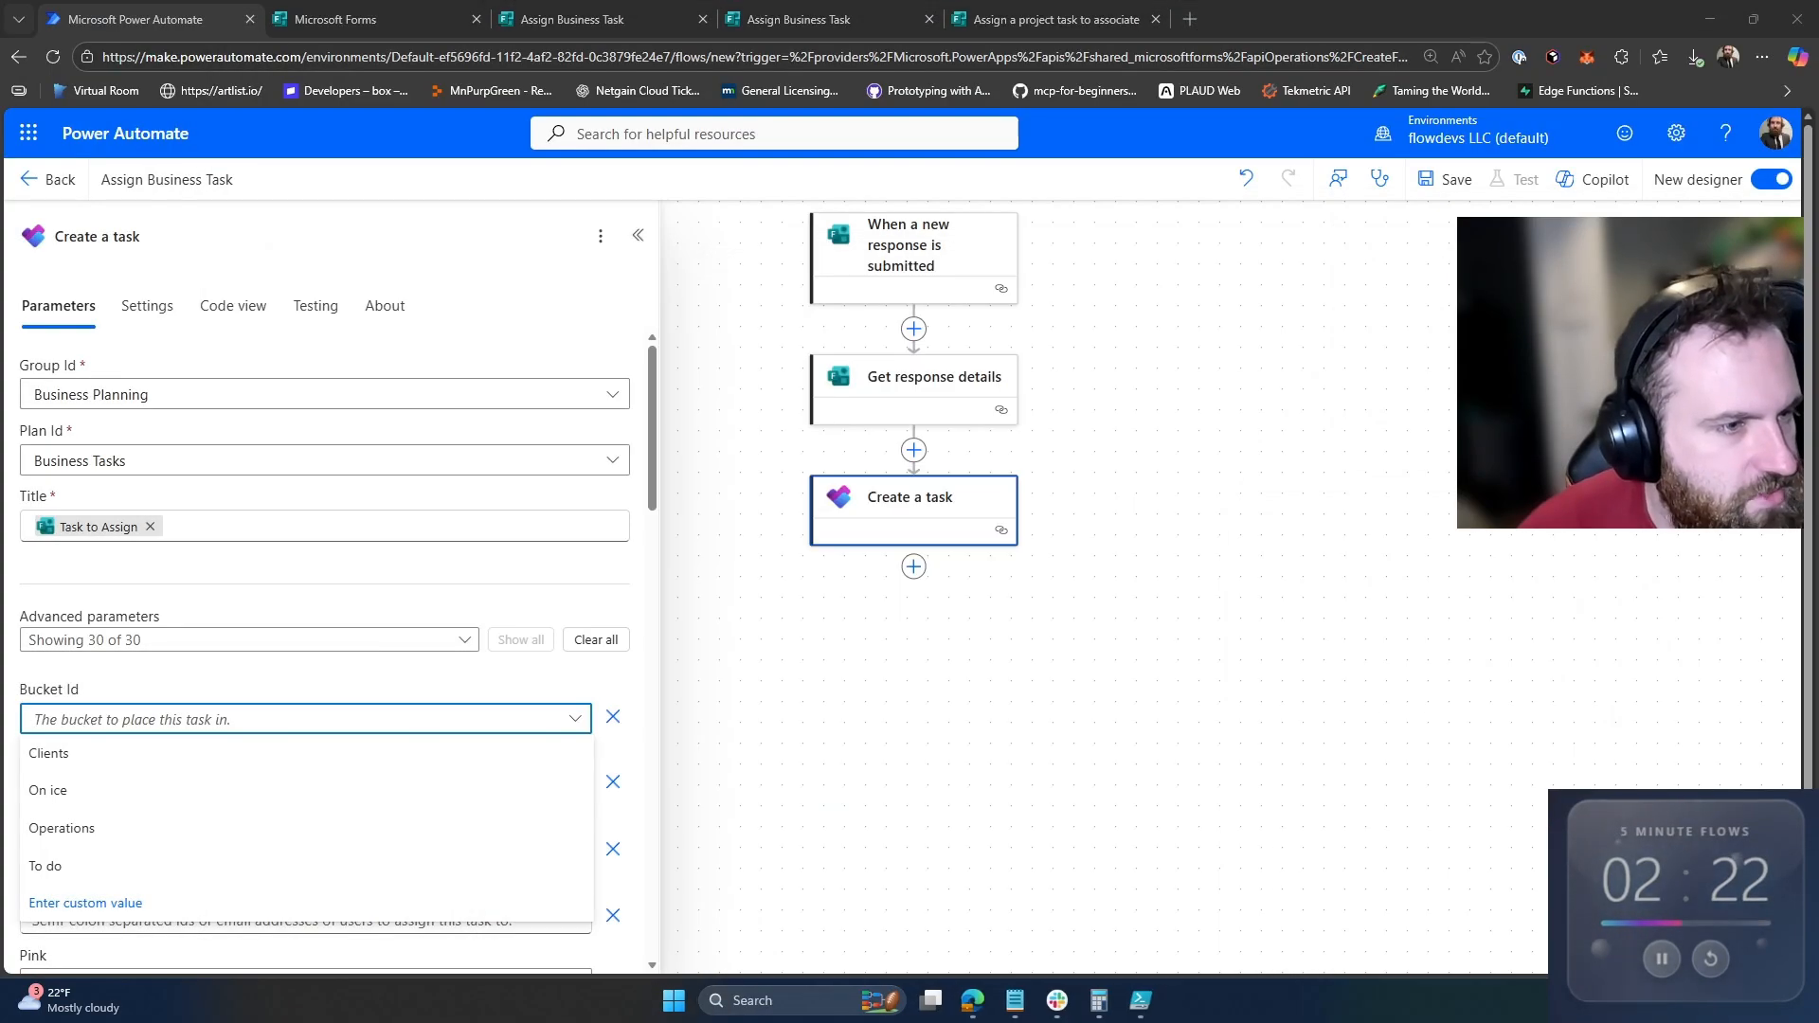
pyautogui.click(126, 865)
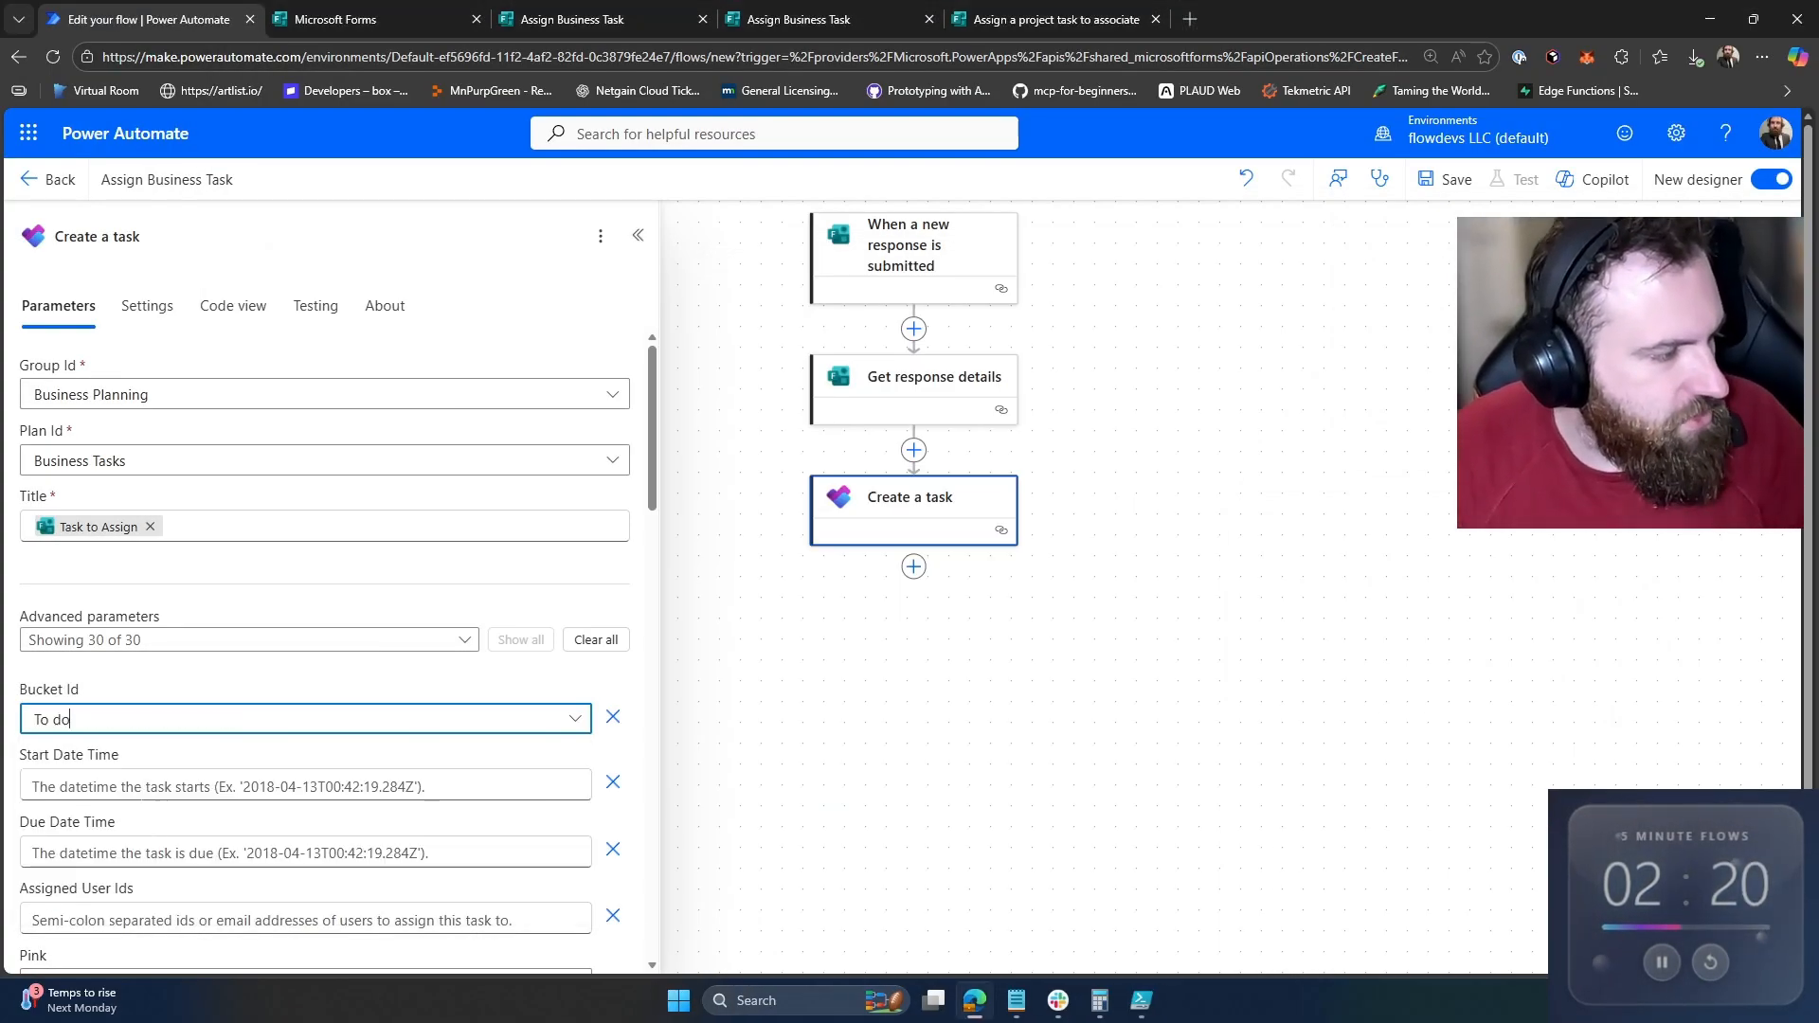
pyautogui.click(192, 782)
pyautogui.scroll(-2, 192, 765)
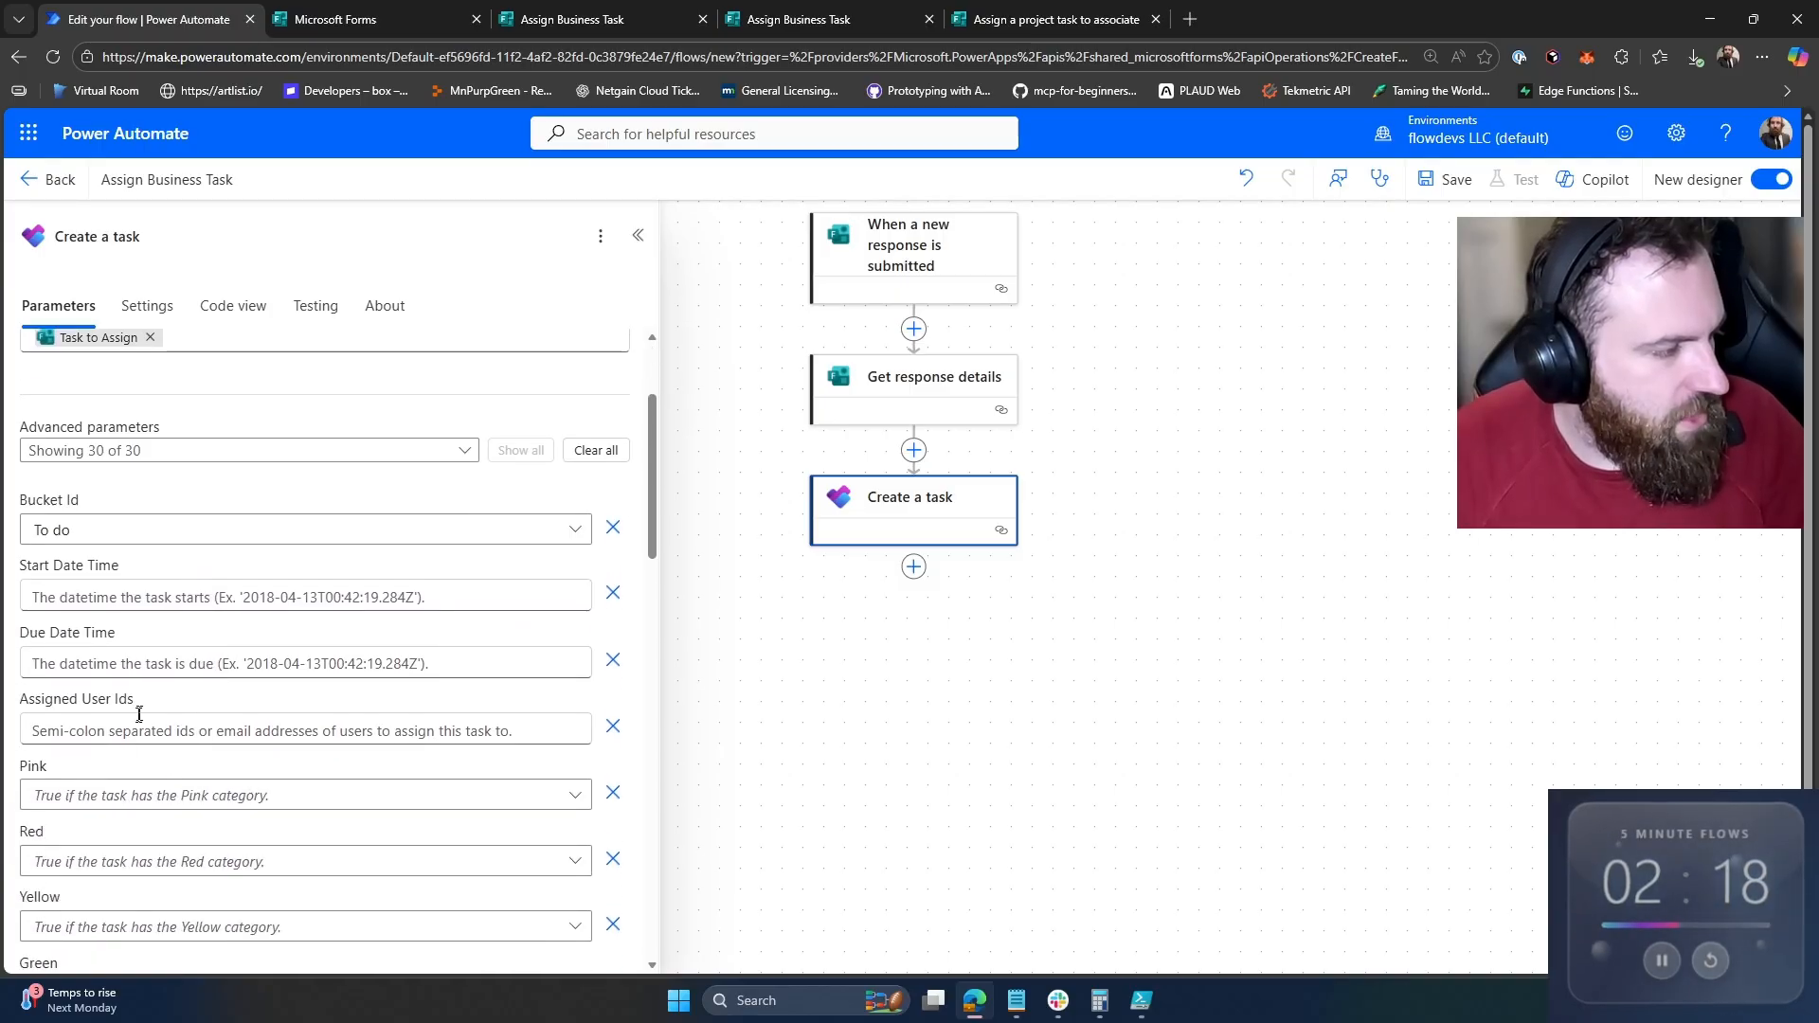
# Step: Fill the task's due date and assignee with the form's Due Date and Person To assign answers
pyautogui.click(159, 665)
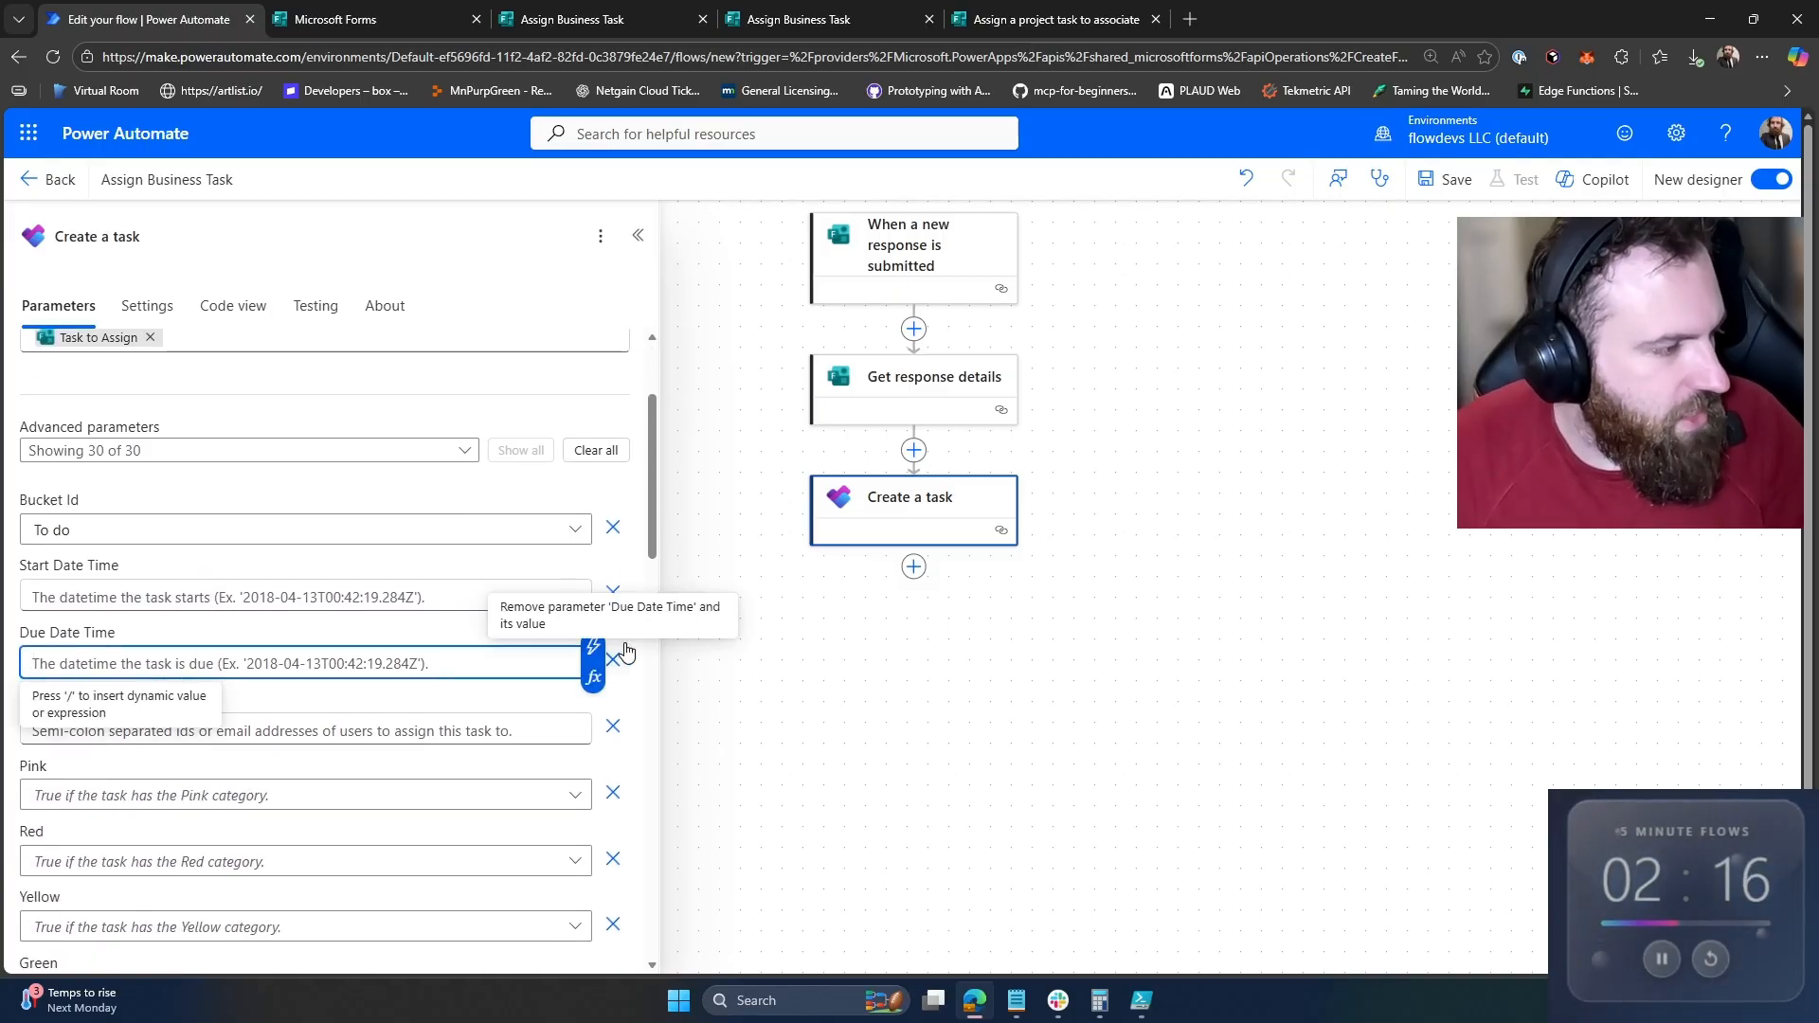
pyautogui.click(593, 647)
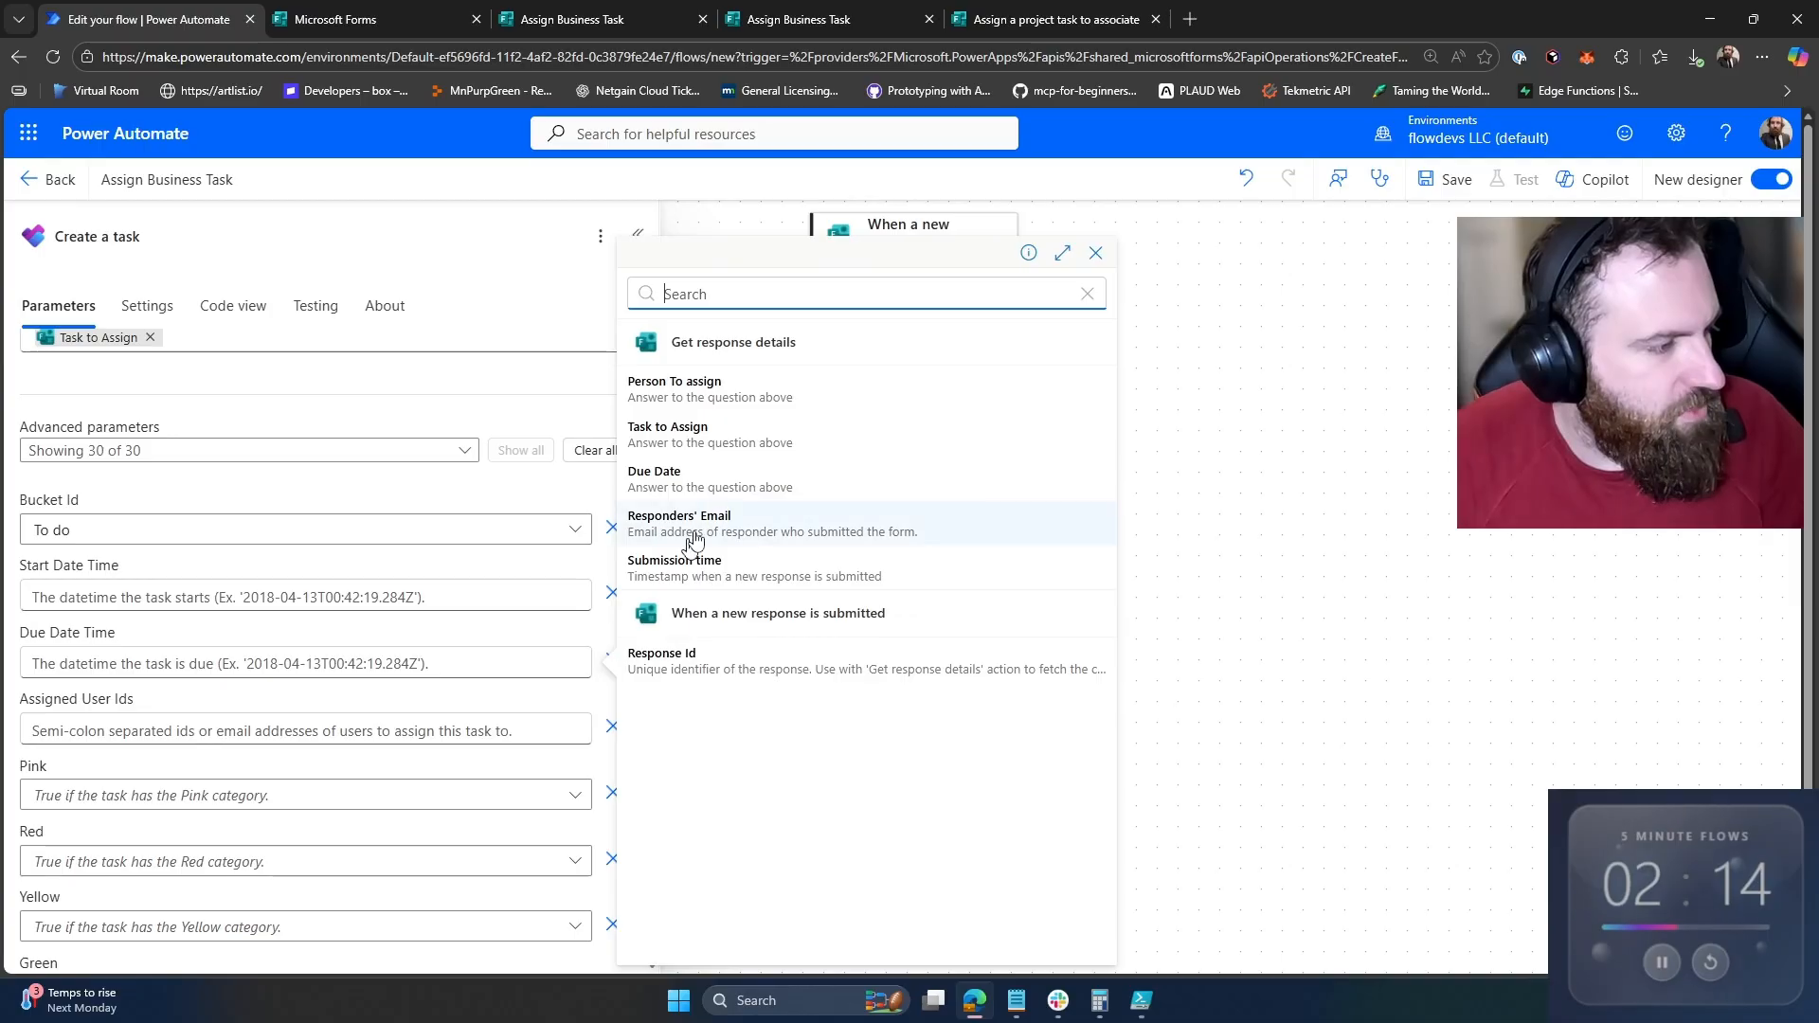
pyautogui.click(722, 478)
pyautogui.click(463, 731)
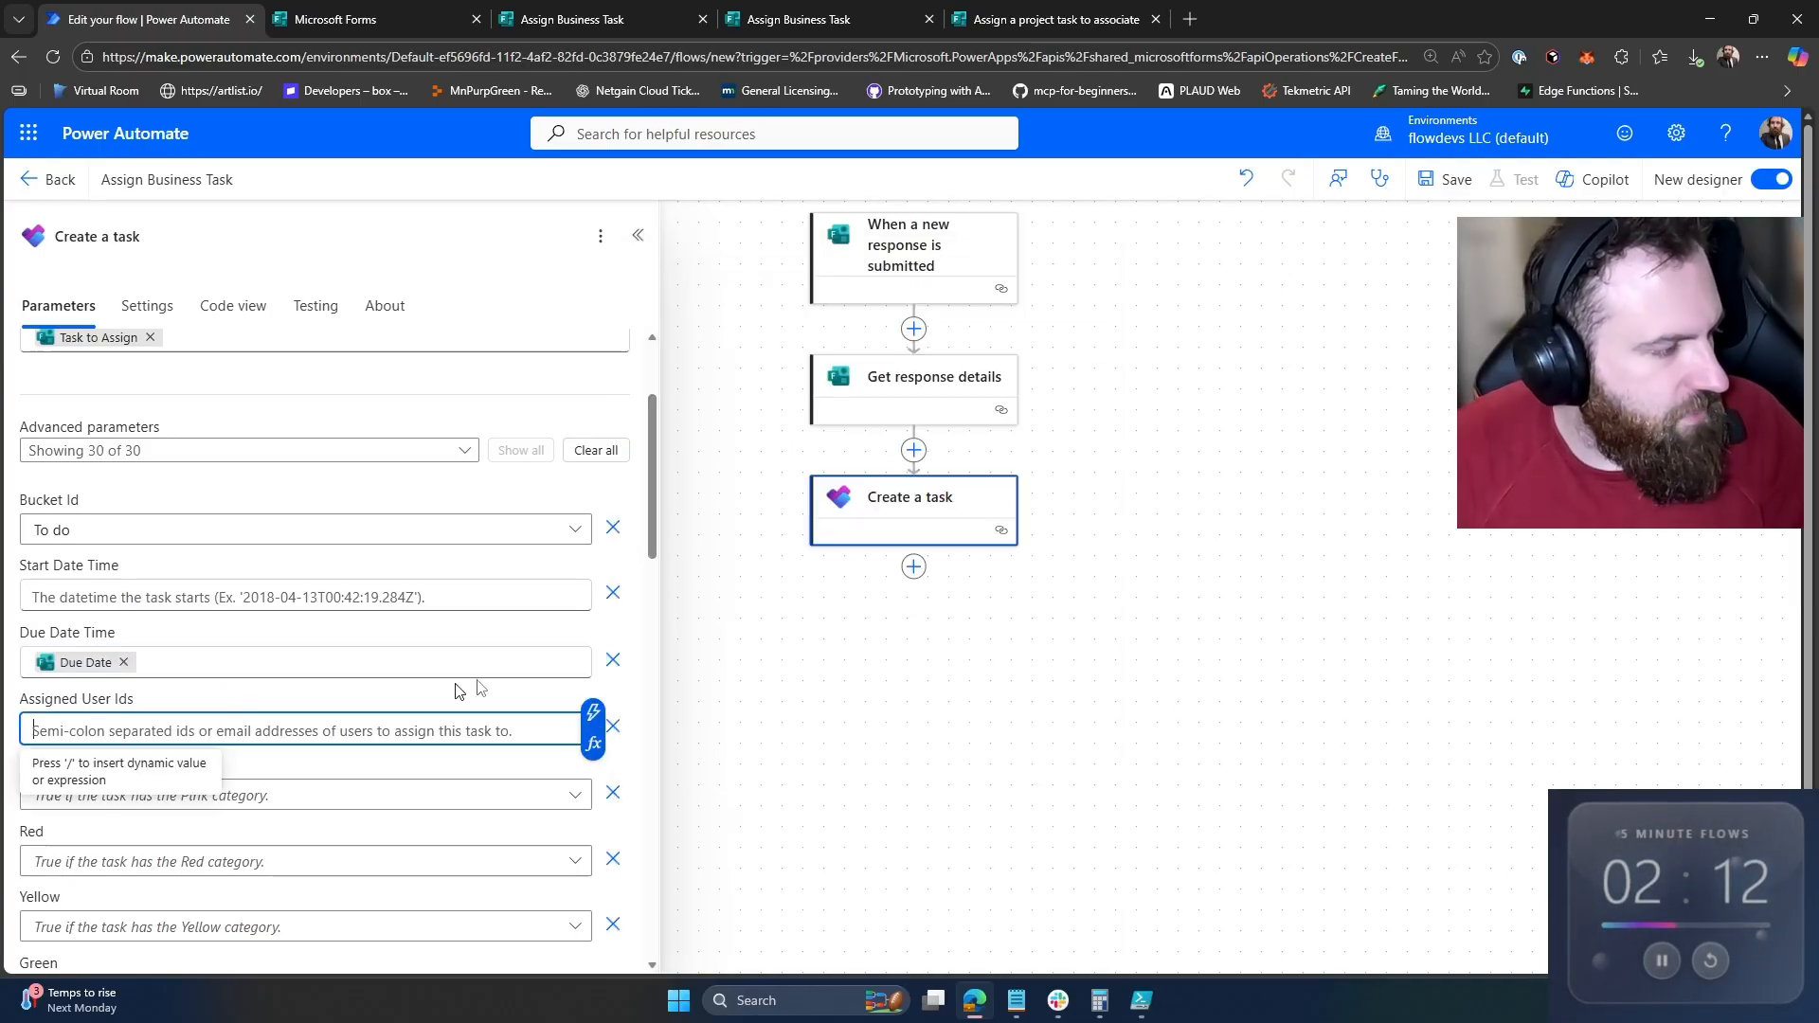
pyautogui.click(597, 716)
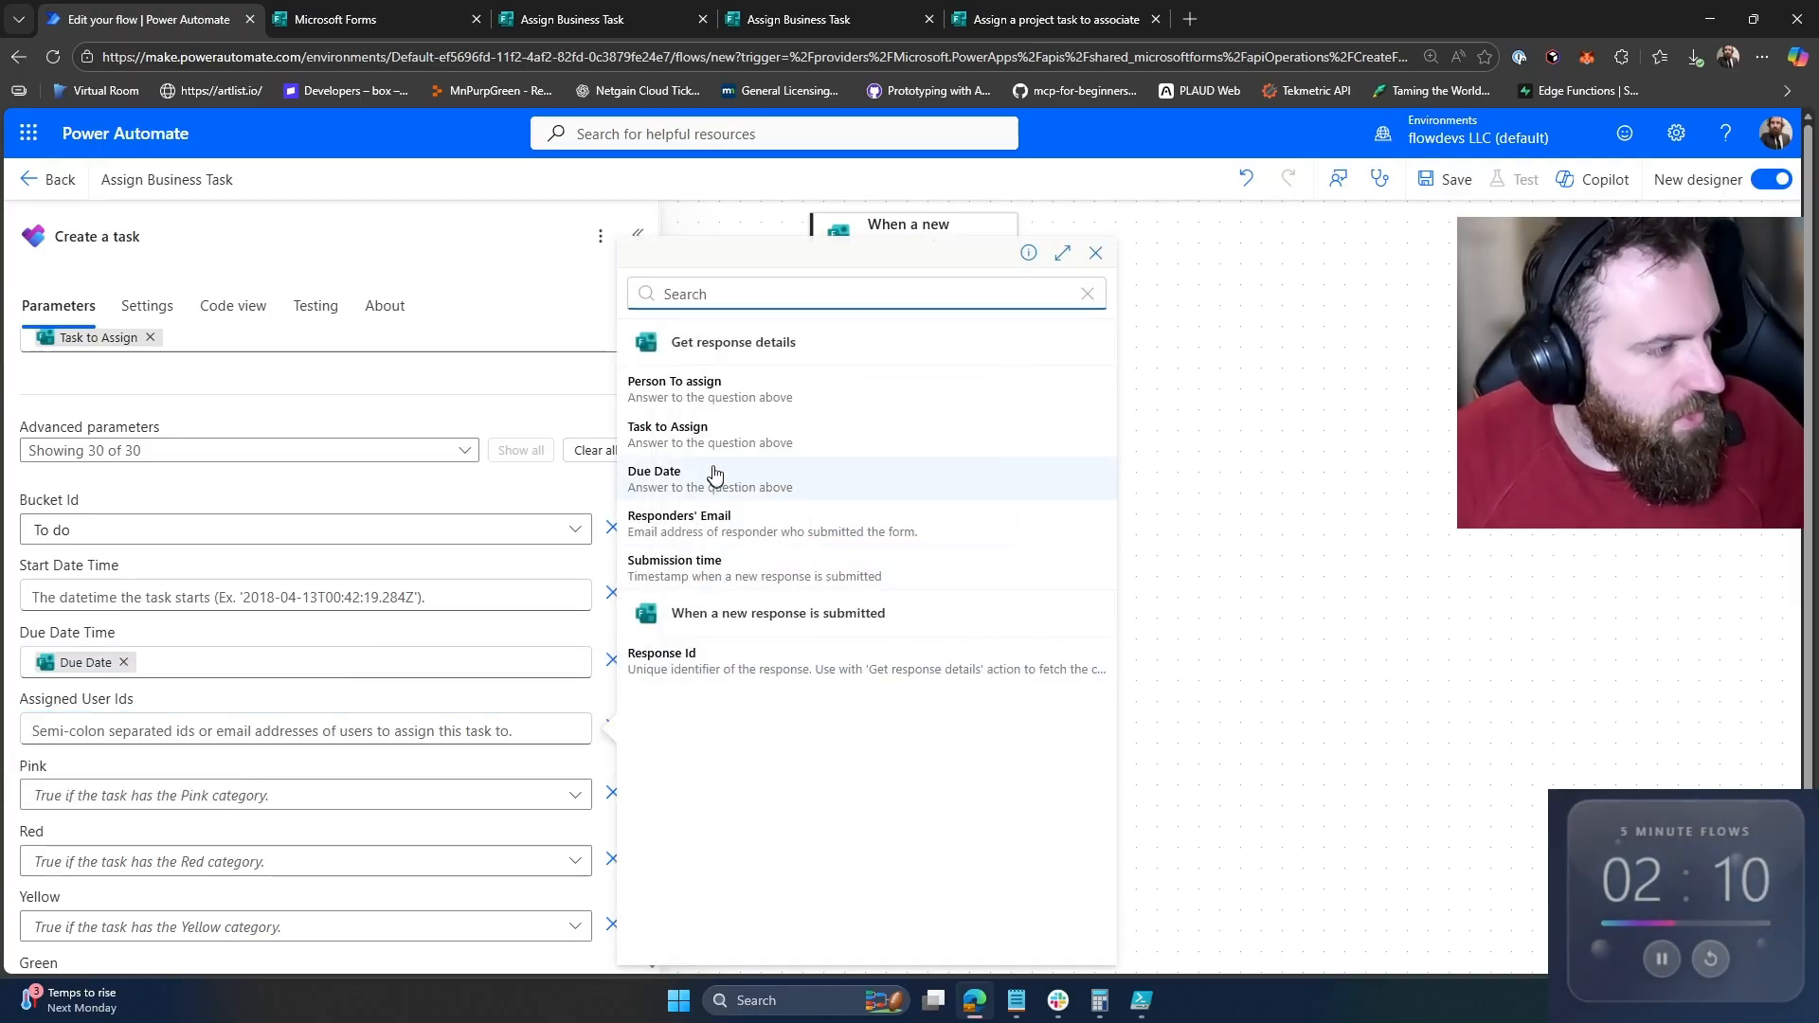
pyautogui.click(734, 390)
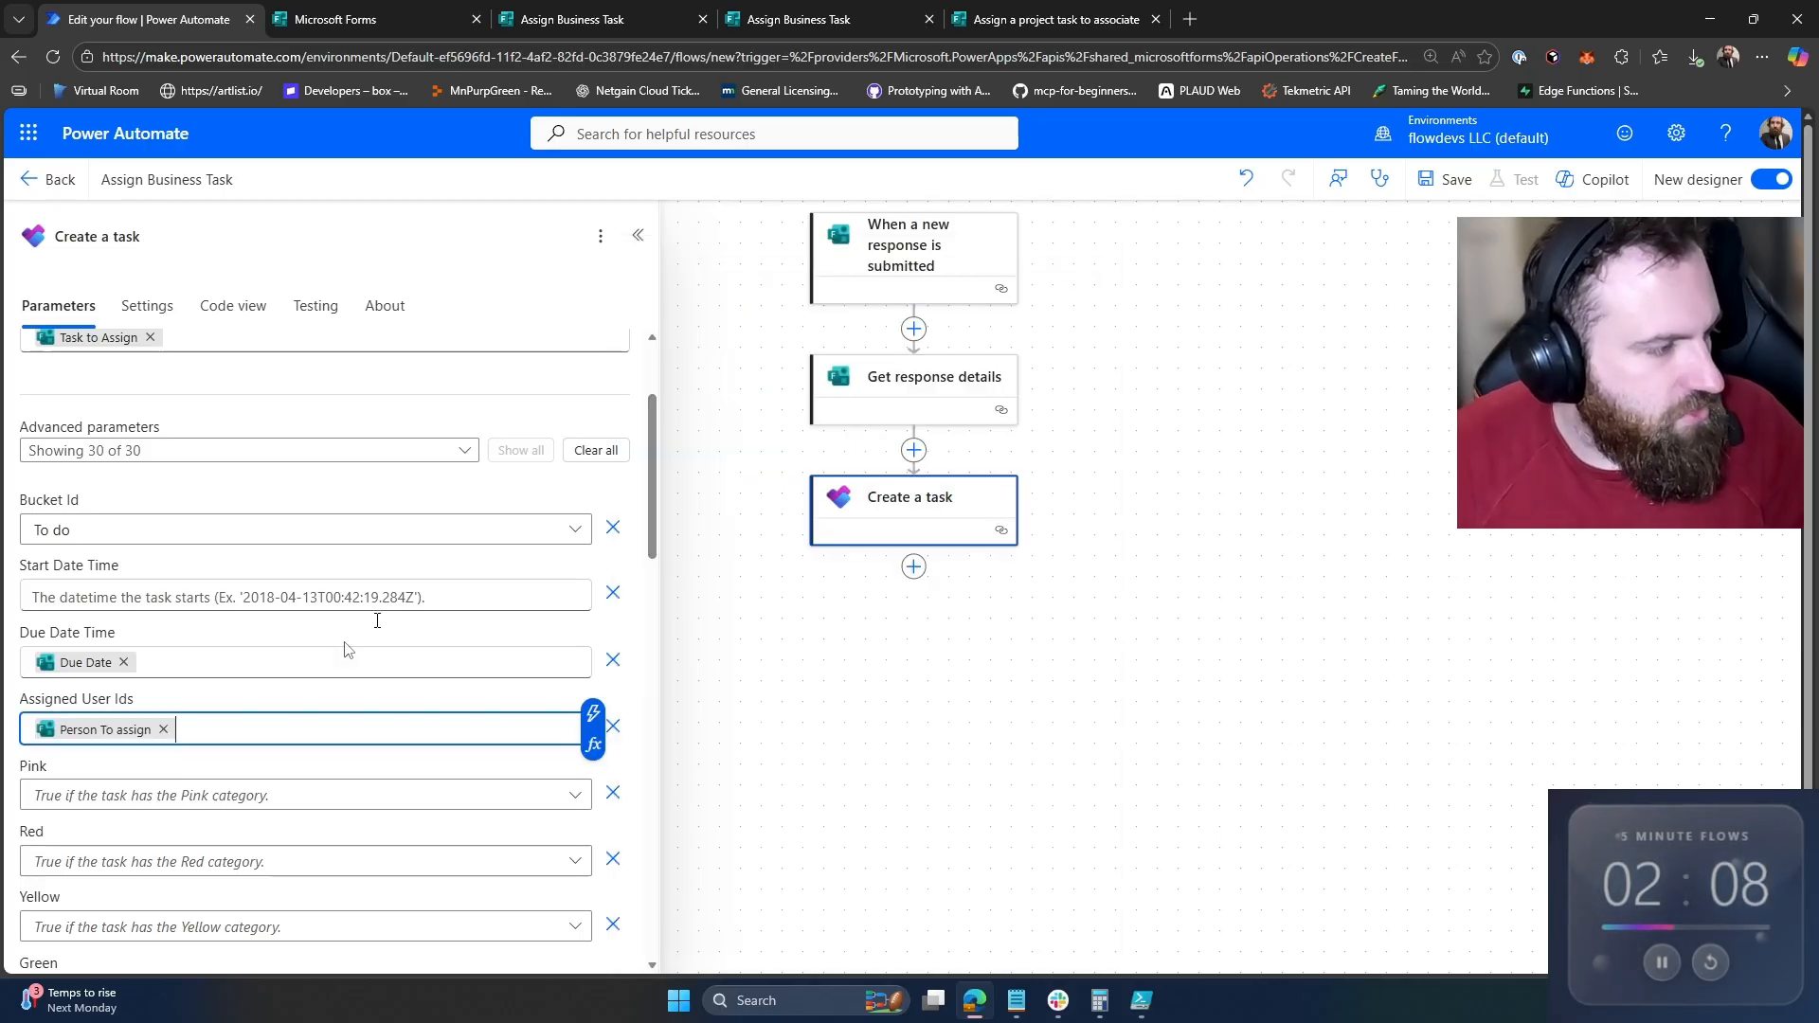
pyautogui.scroll(1, 322, 616)
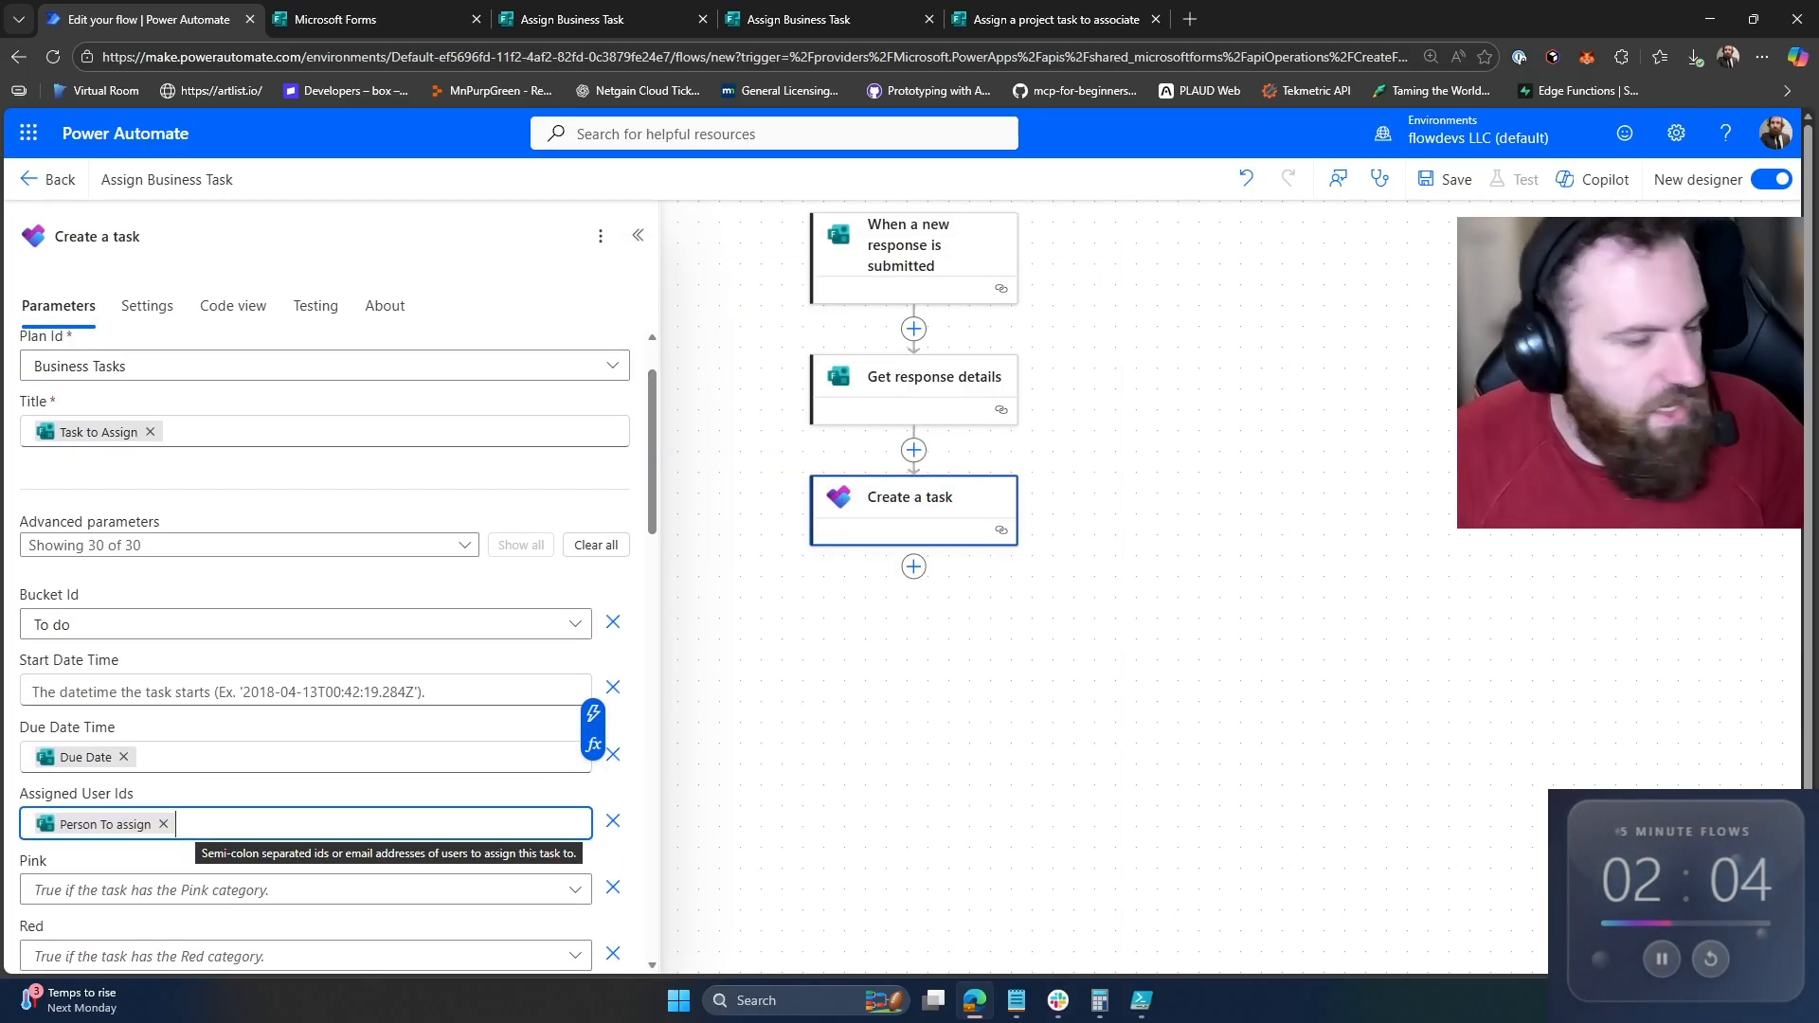
# Step: Save the flow, close the extra tab, and go to the live Assign Business Task form
pyautogui.click(1454, 182)
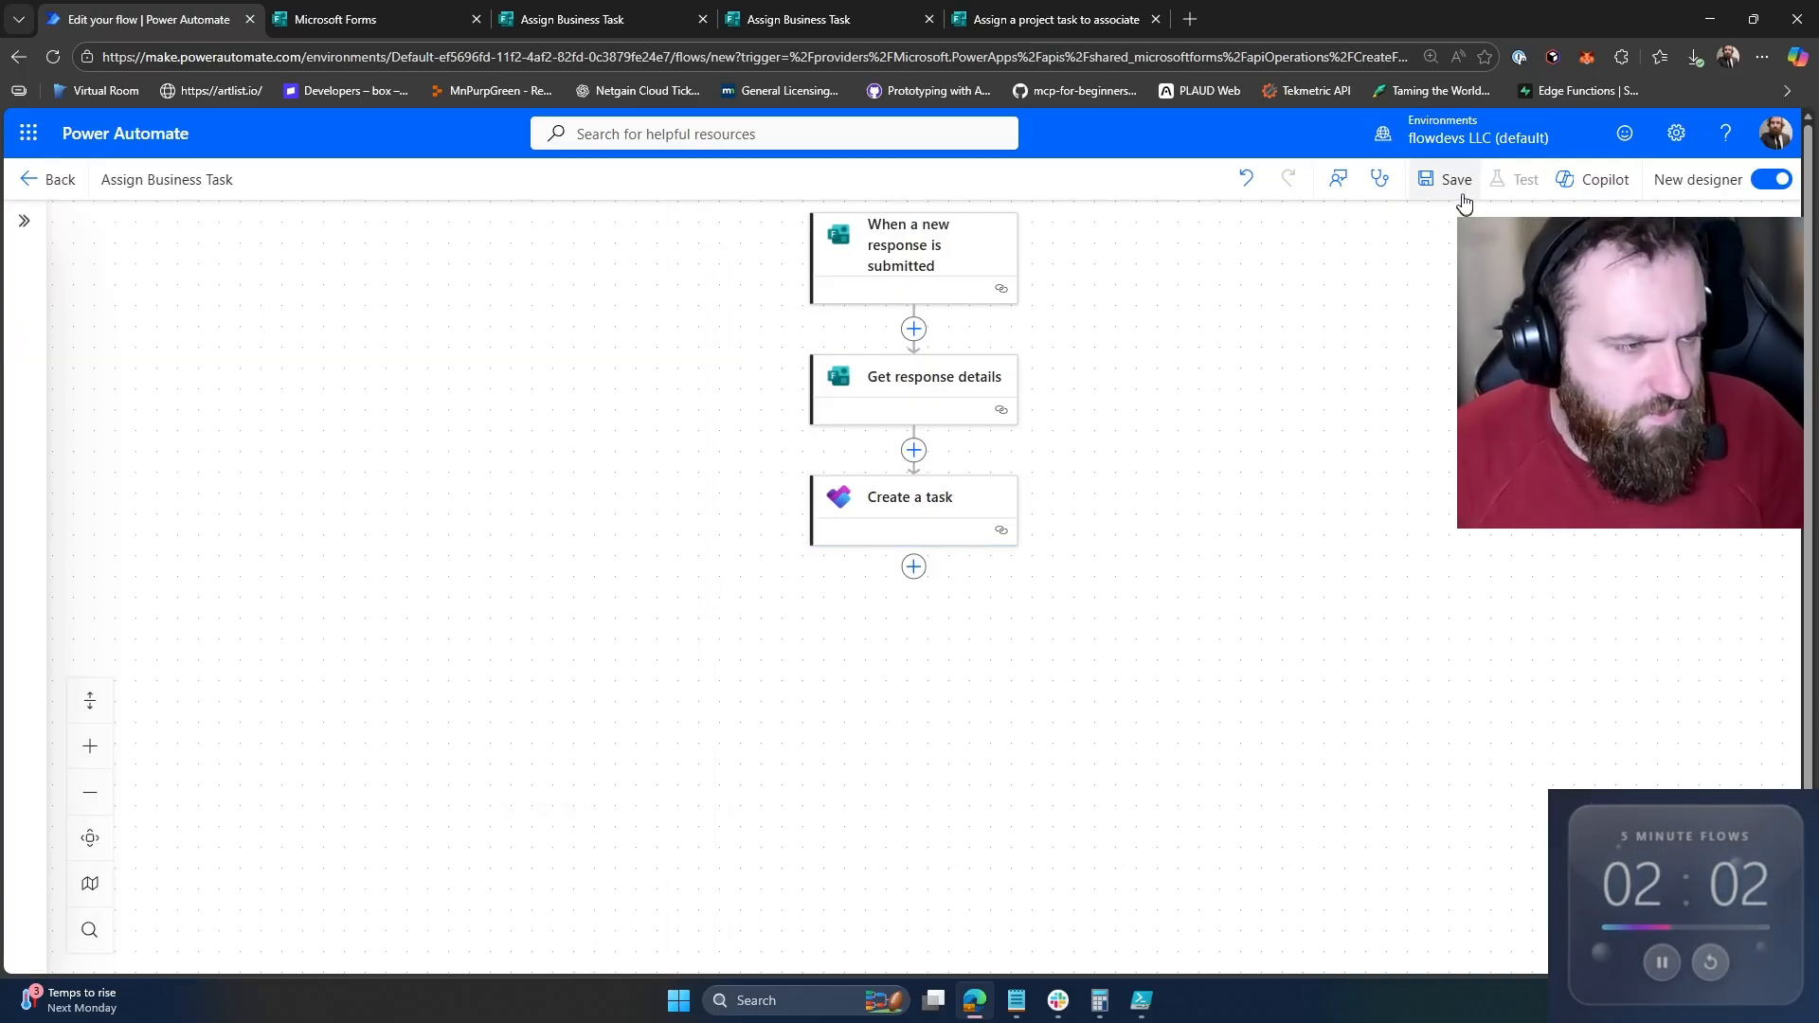
pyautogui.click(1156, 19)
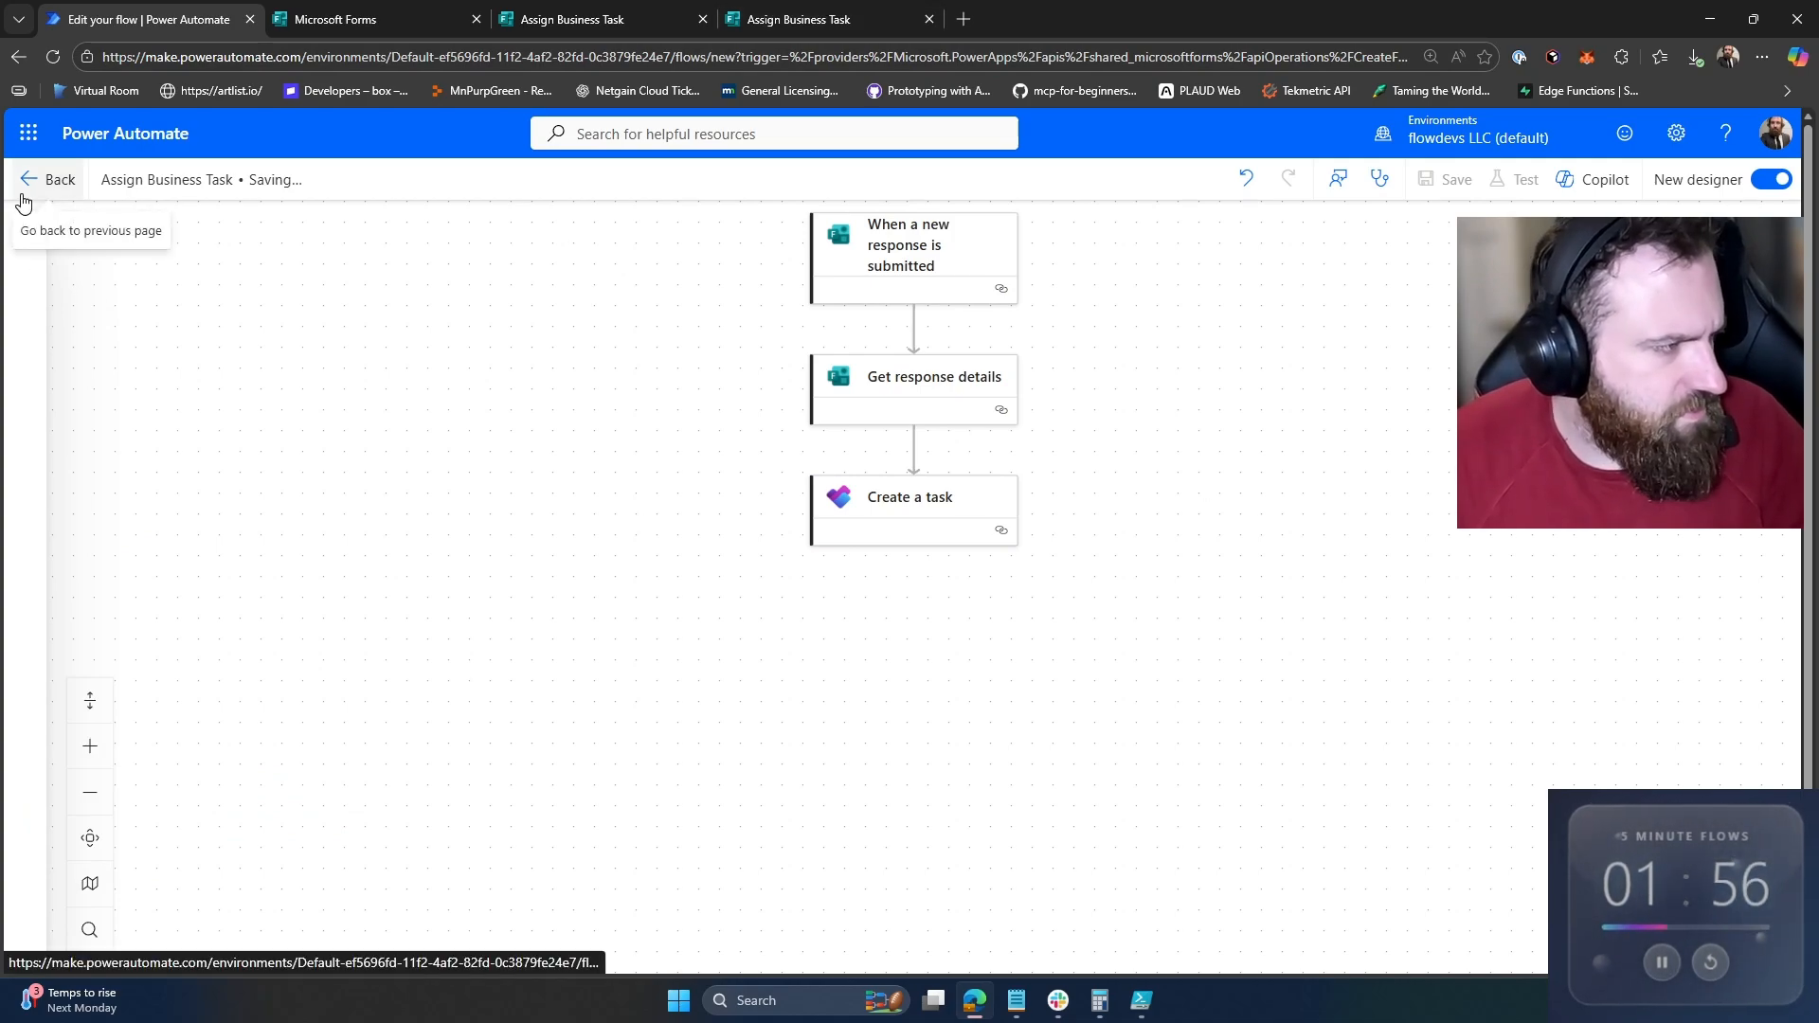
pyautogui.click(833, 18)
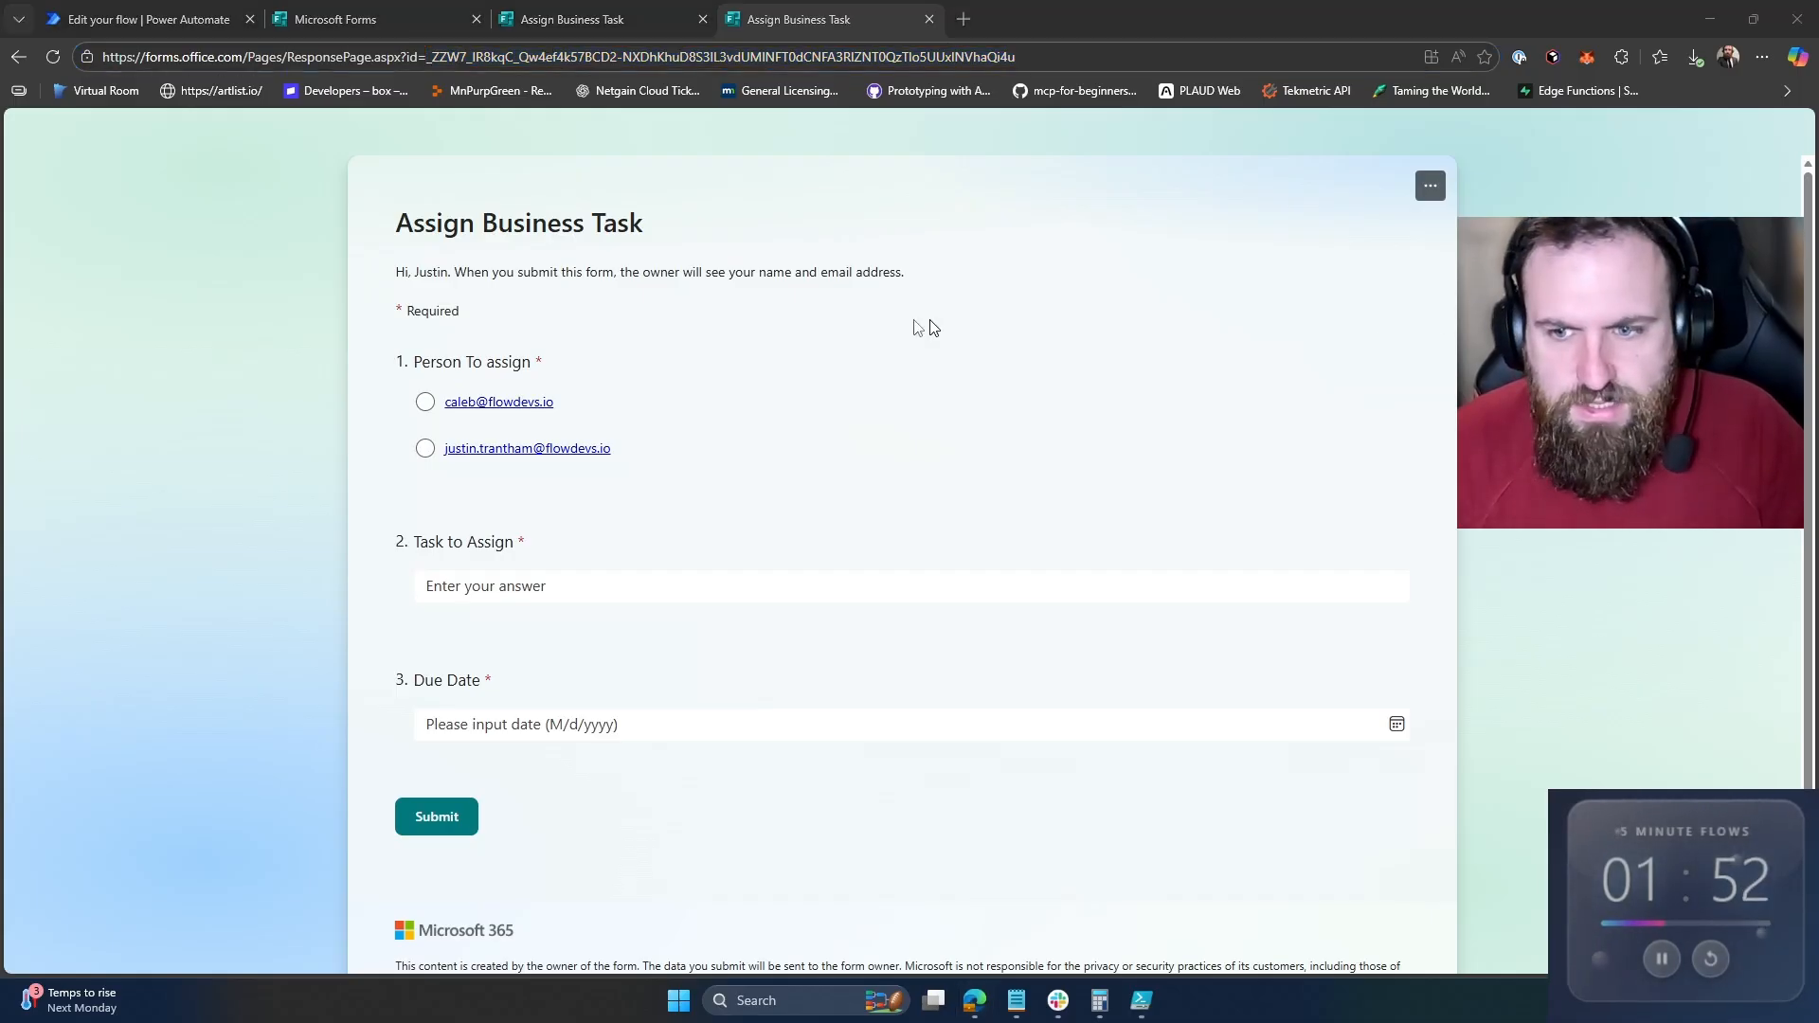
# Step: Submit a form response assigning 'Upload Youtube Video' due January 11, then go back to the flow's details page
pyautogui.click(425, 448)
pyautogui.click(729, 595)
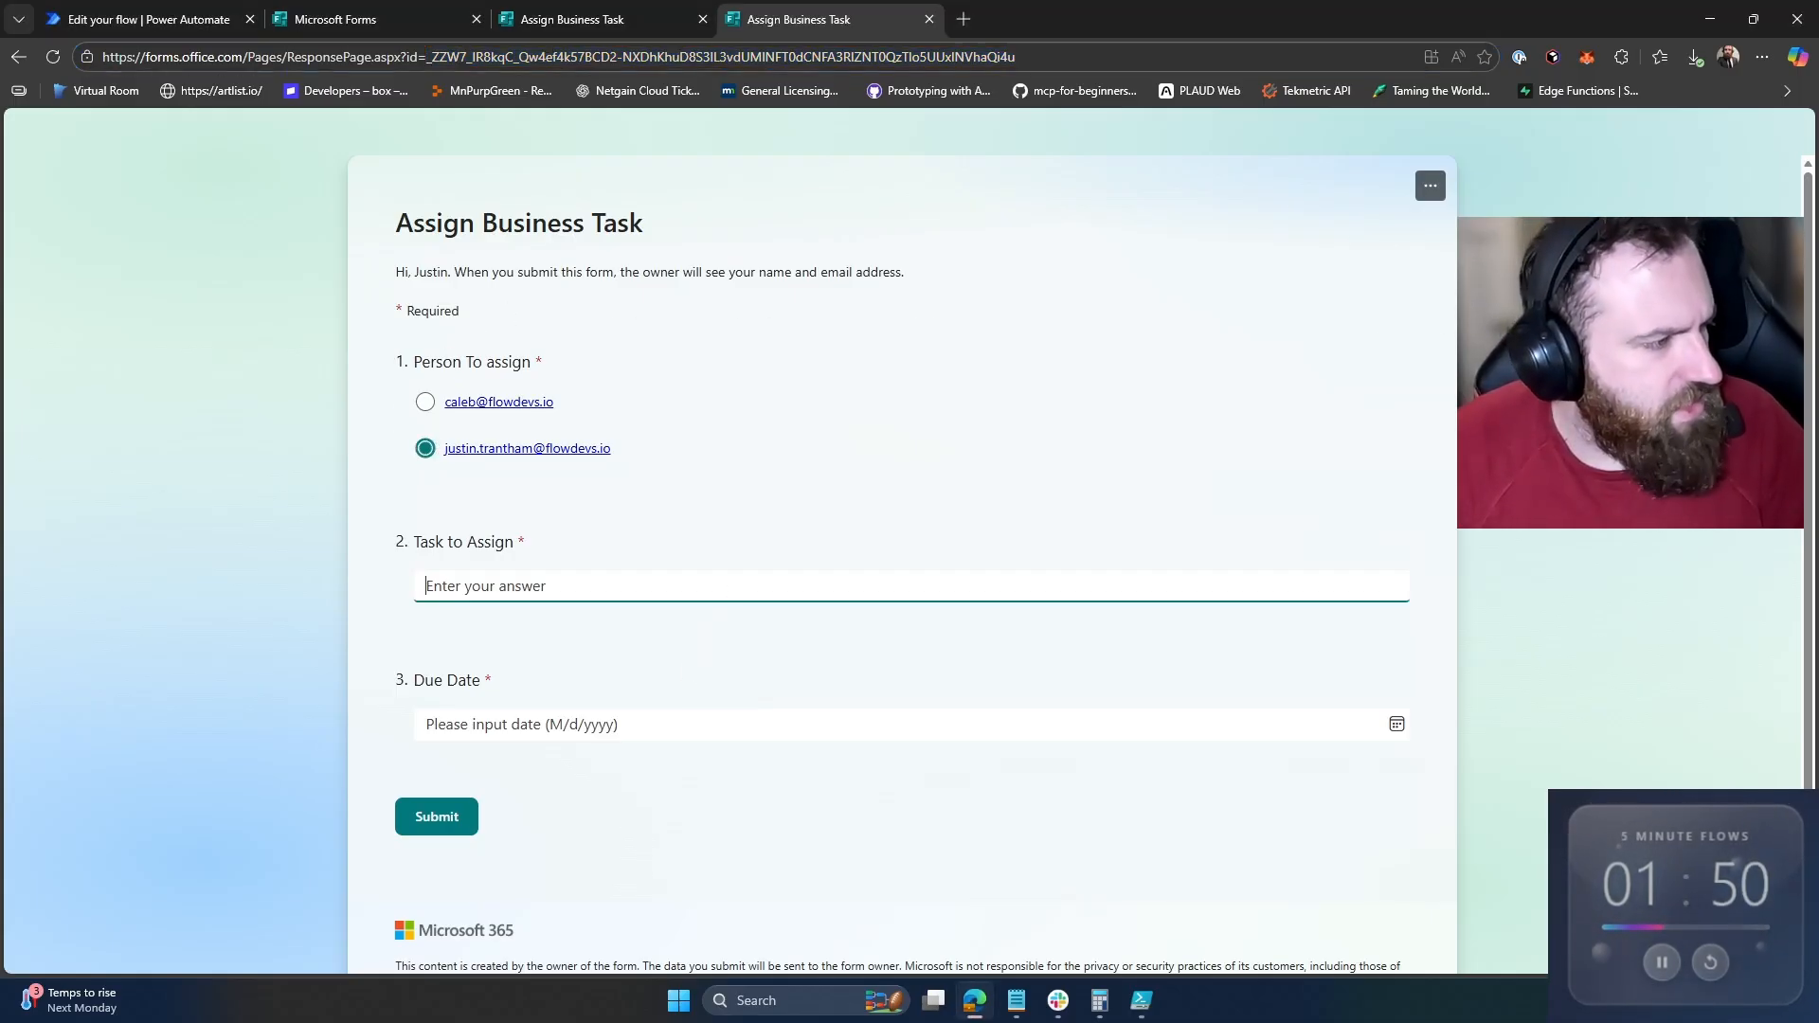
pyautogui.write('Uploa')
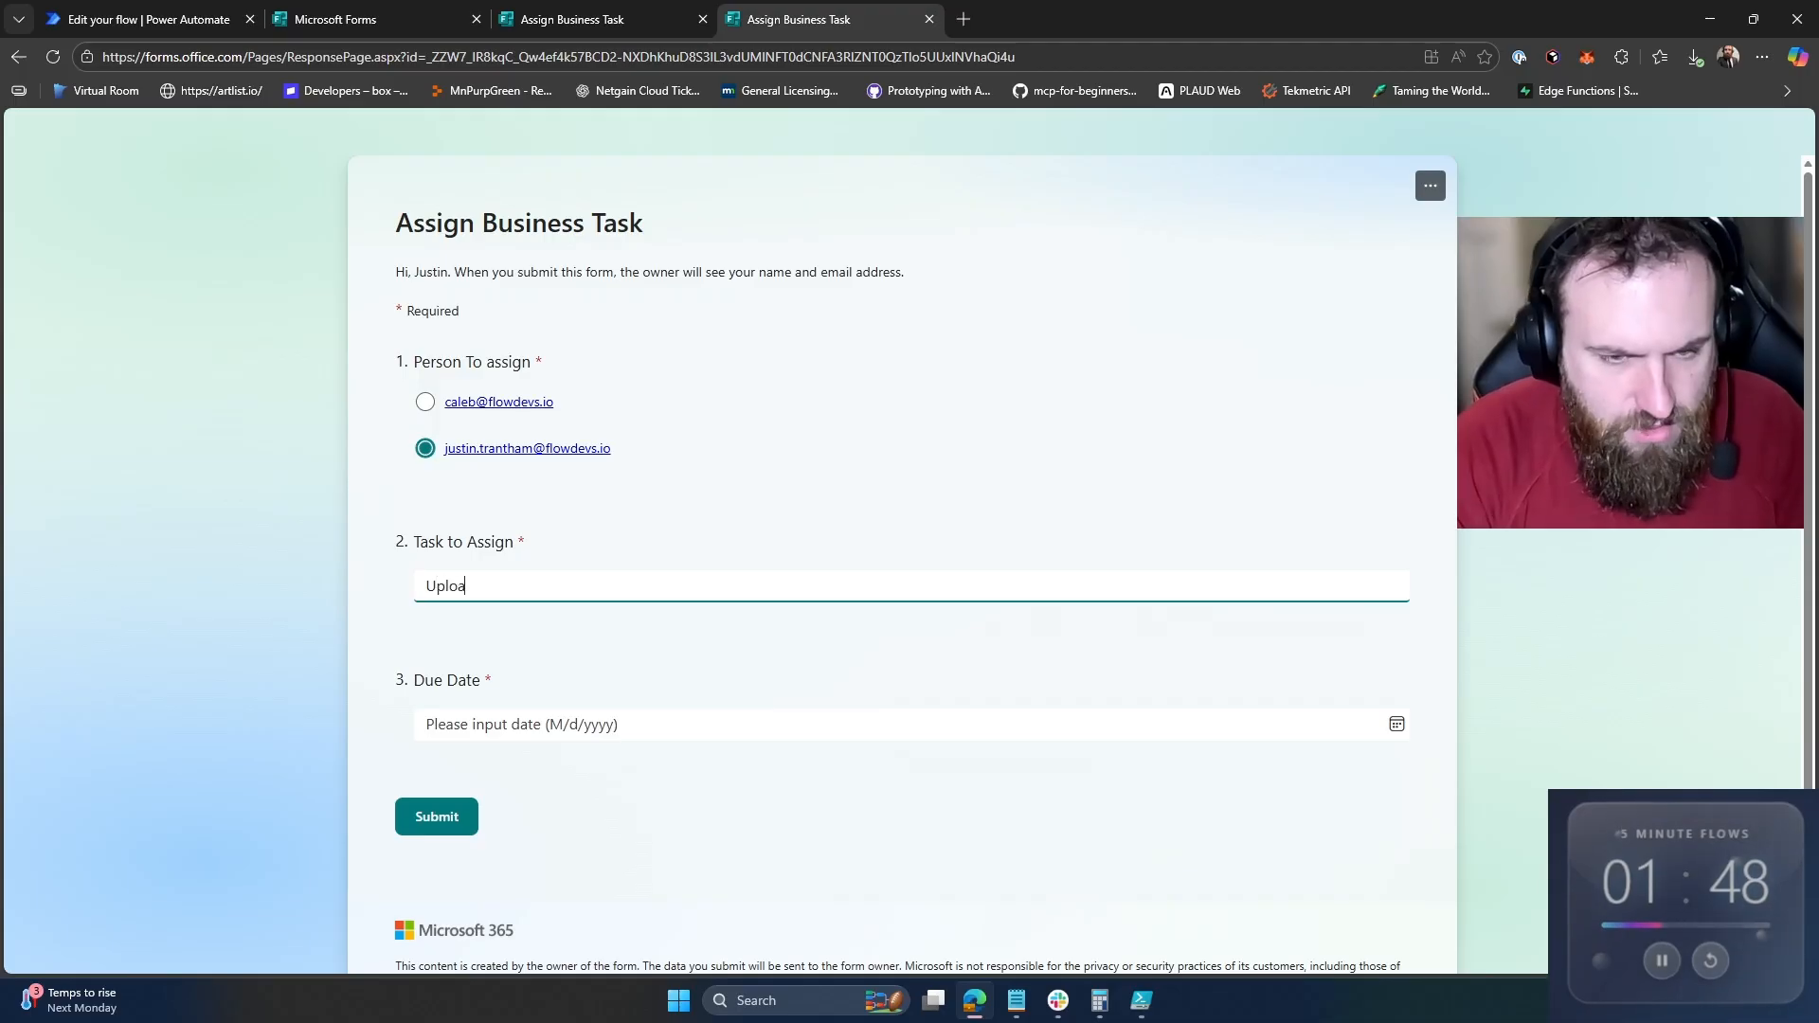
pyautogui.write('d Youtube C')
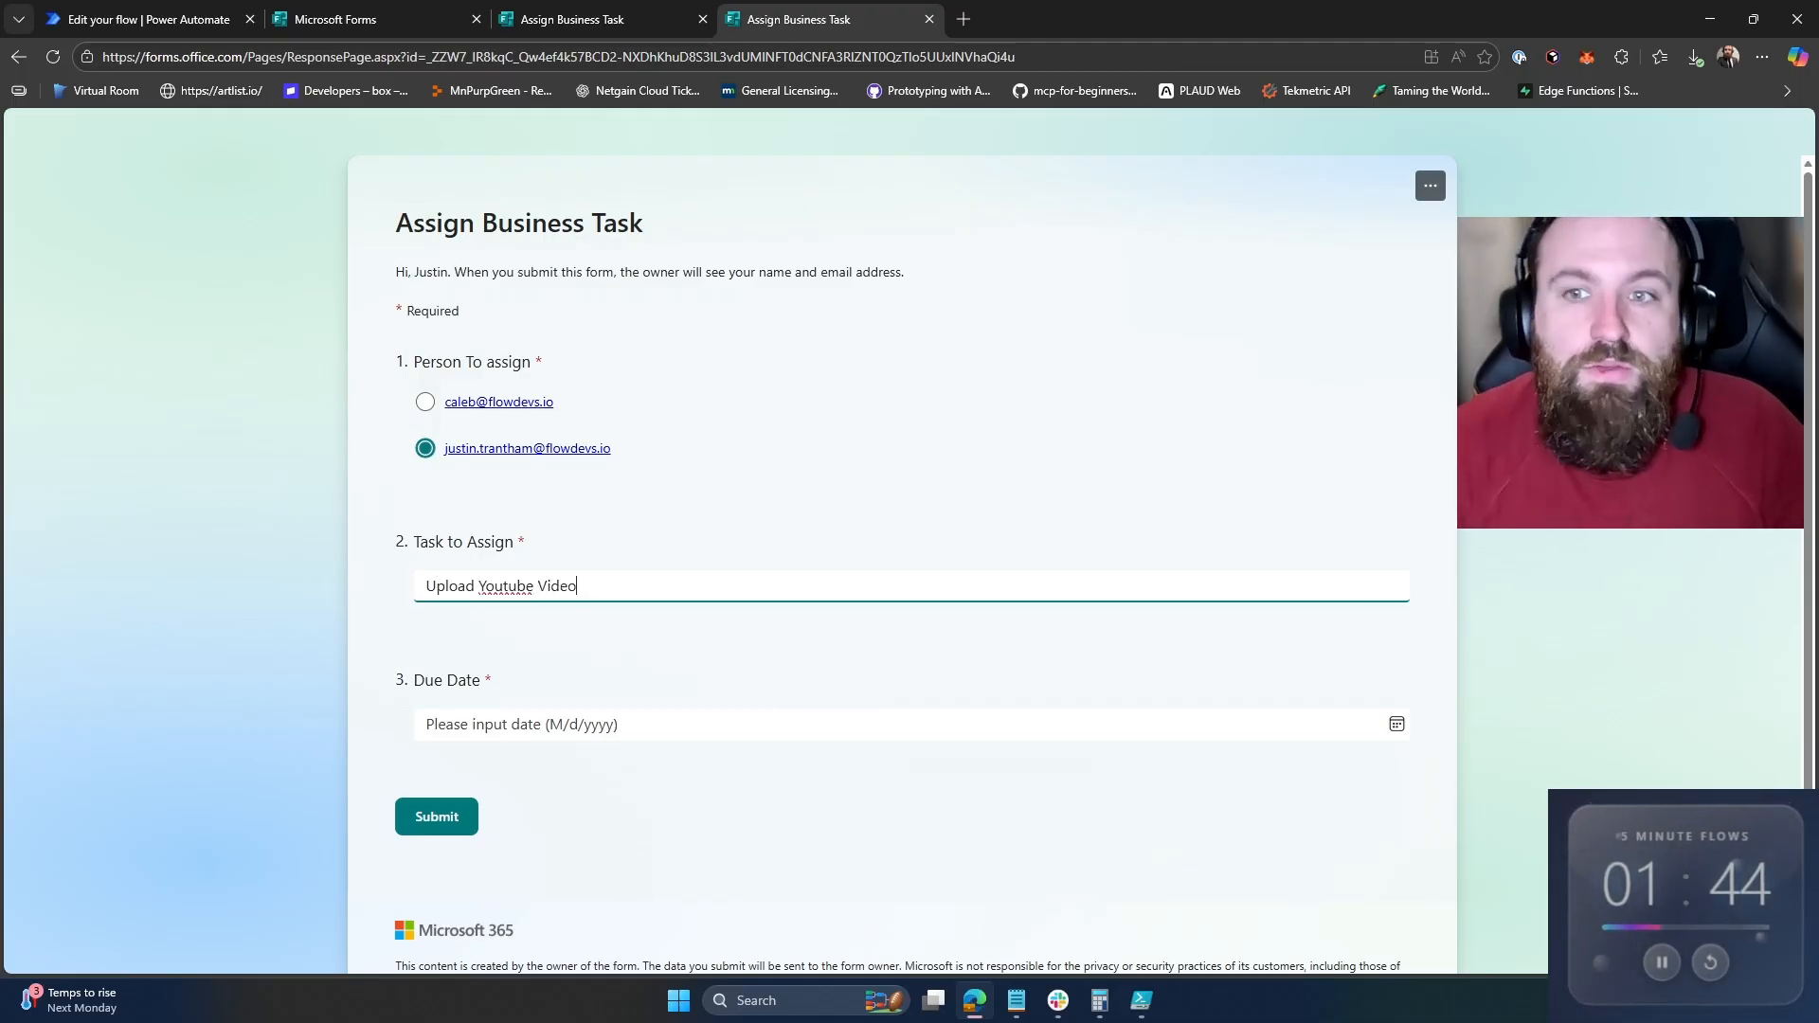
pyautogui.click(971, 732)
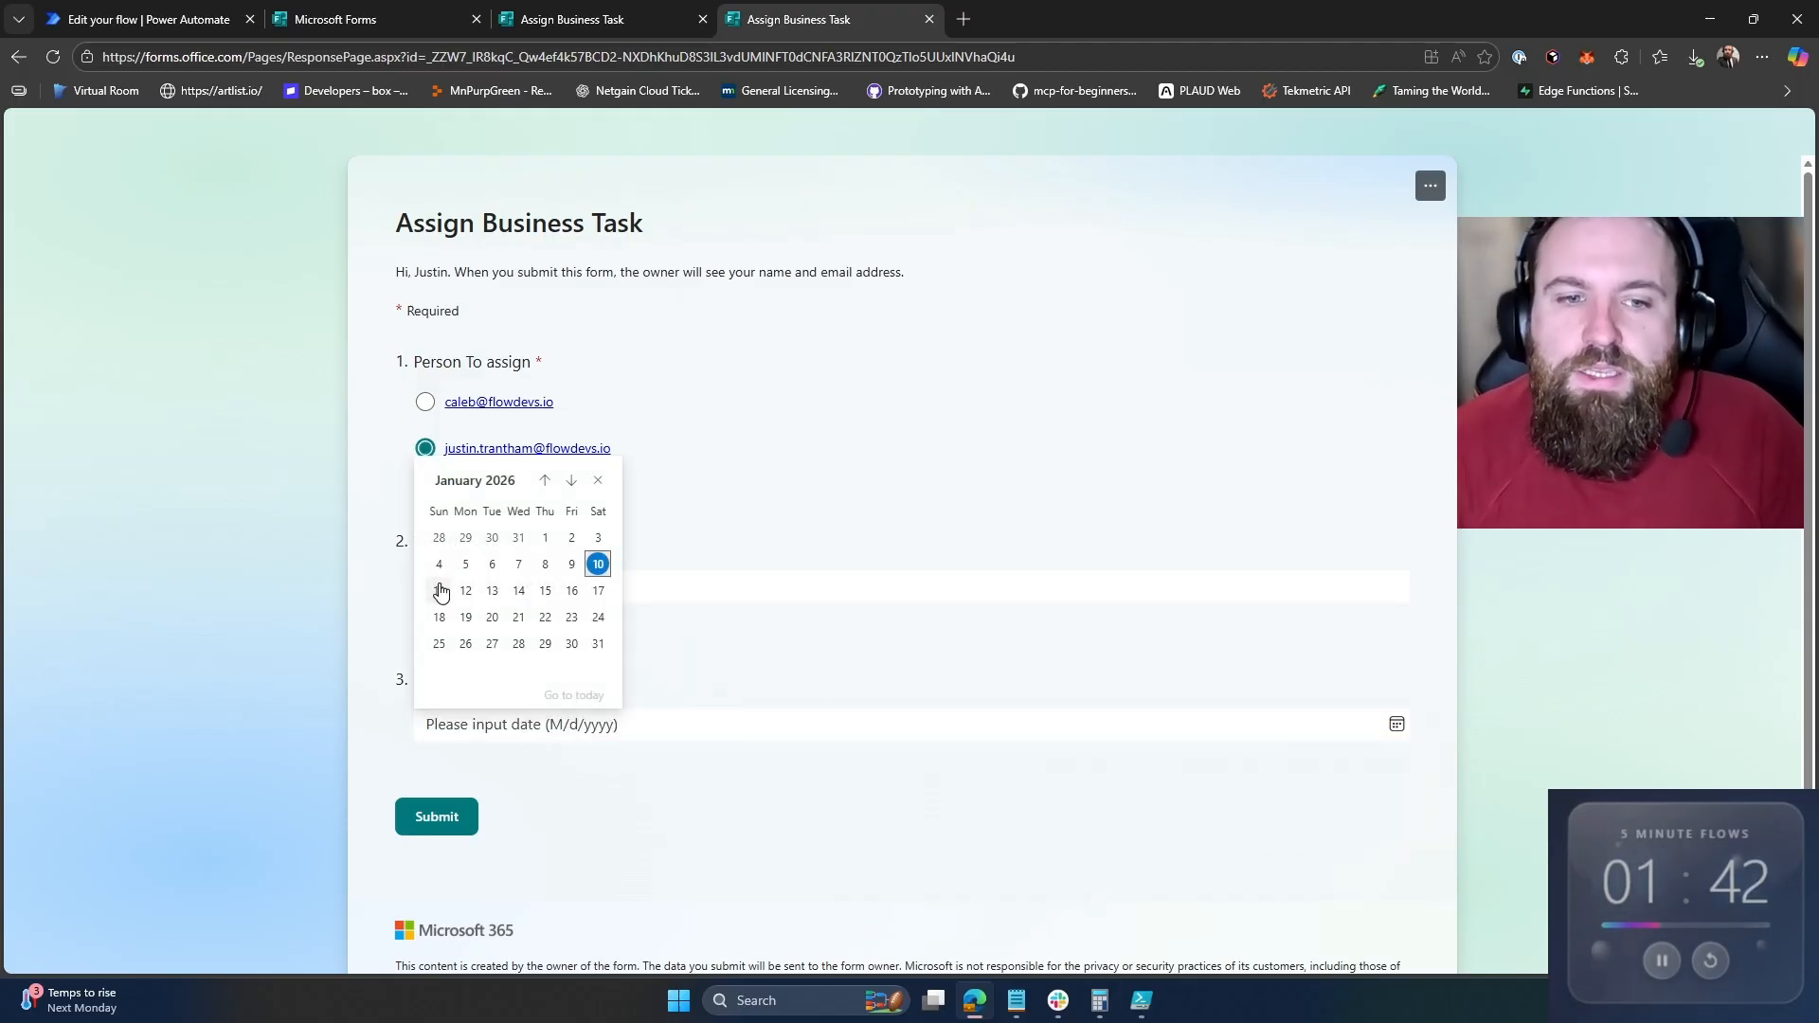
pyautogui.click(441, 591)
pyautogui.click(441, 810)
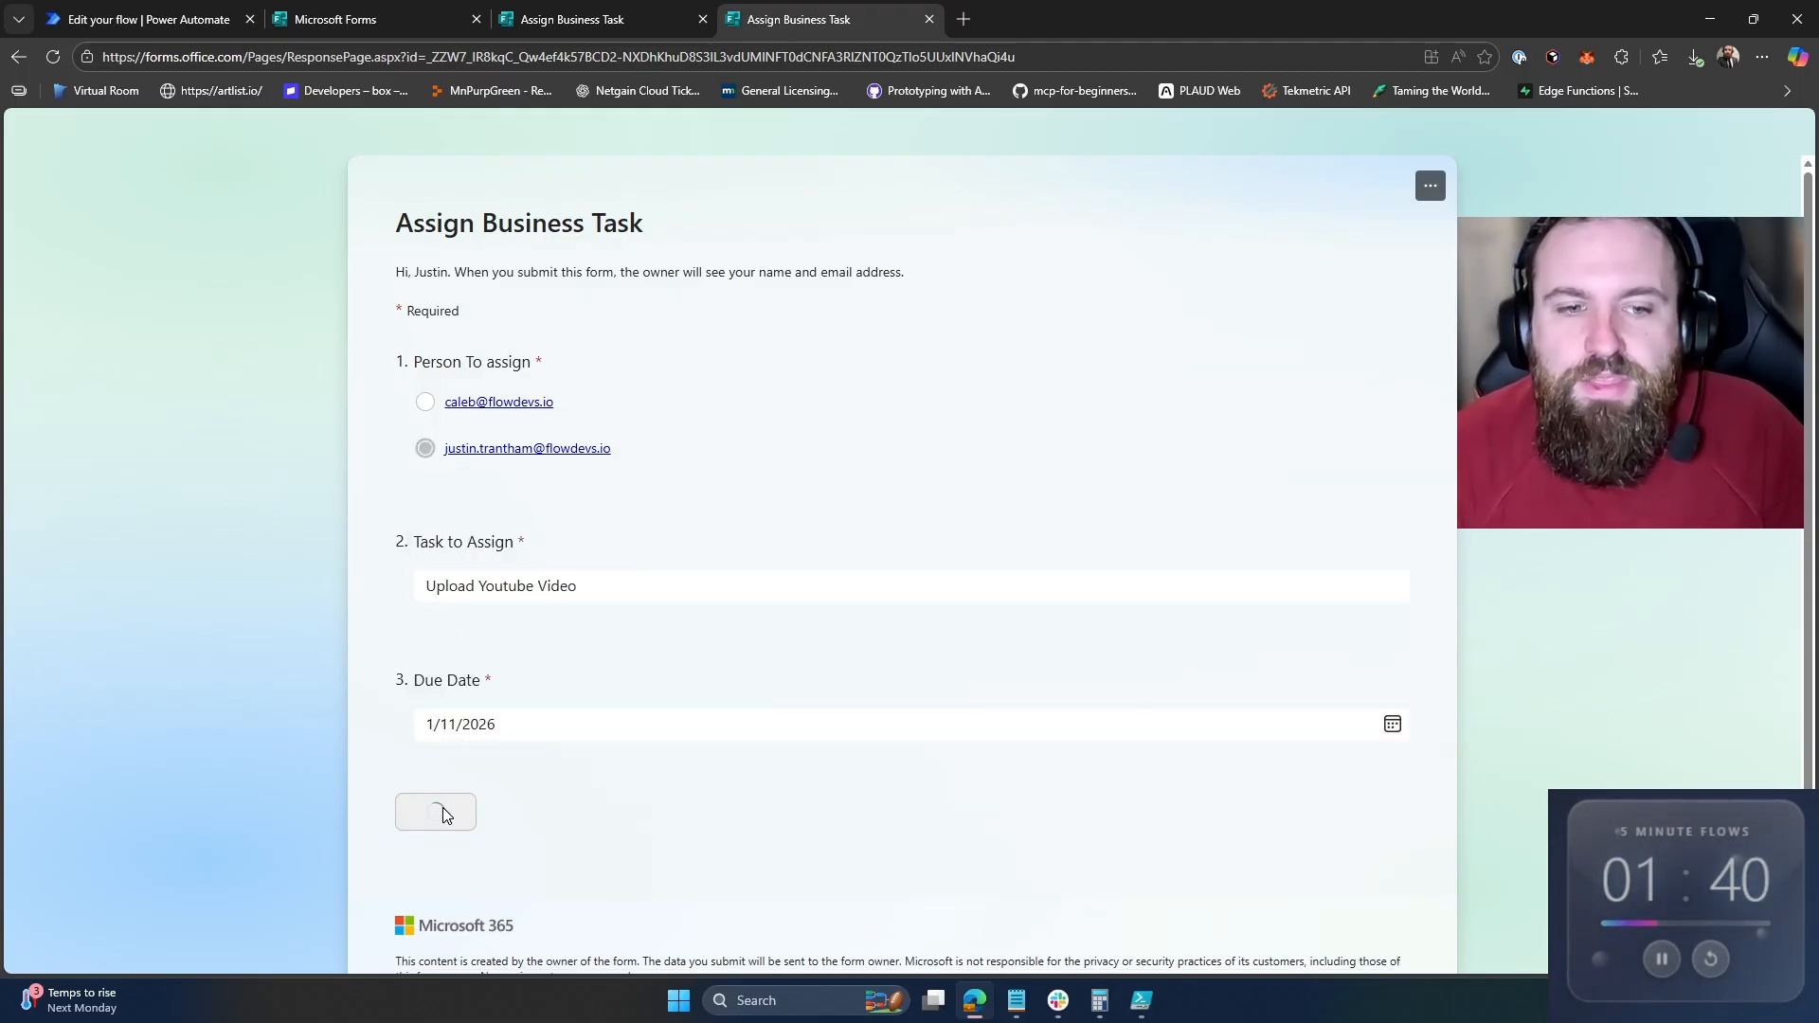
pyautogui.click(142, 19)
pyautogui.click(33, 179)
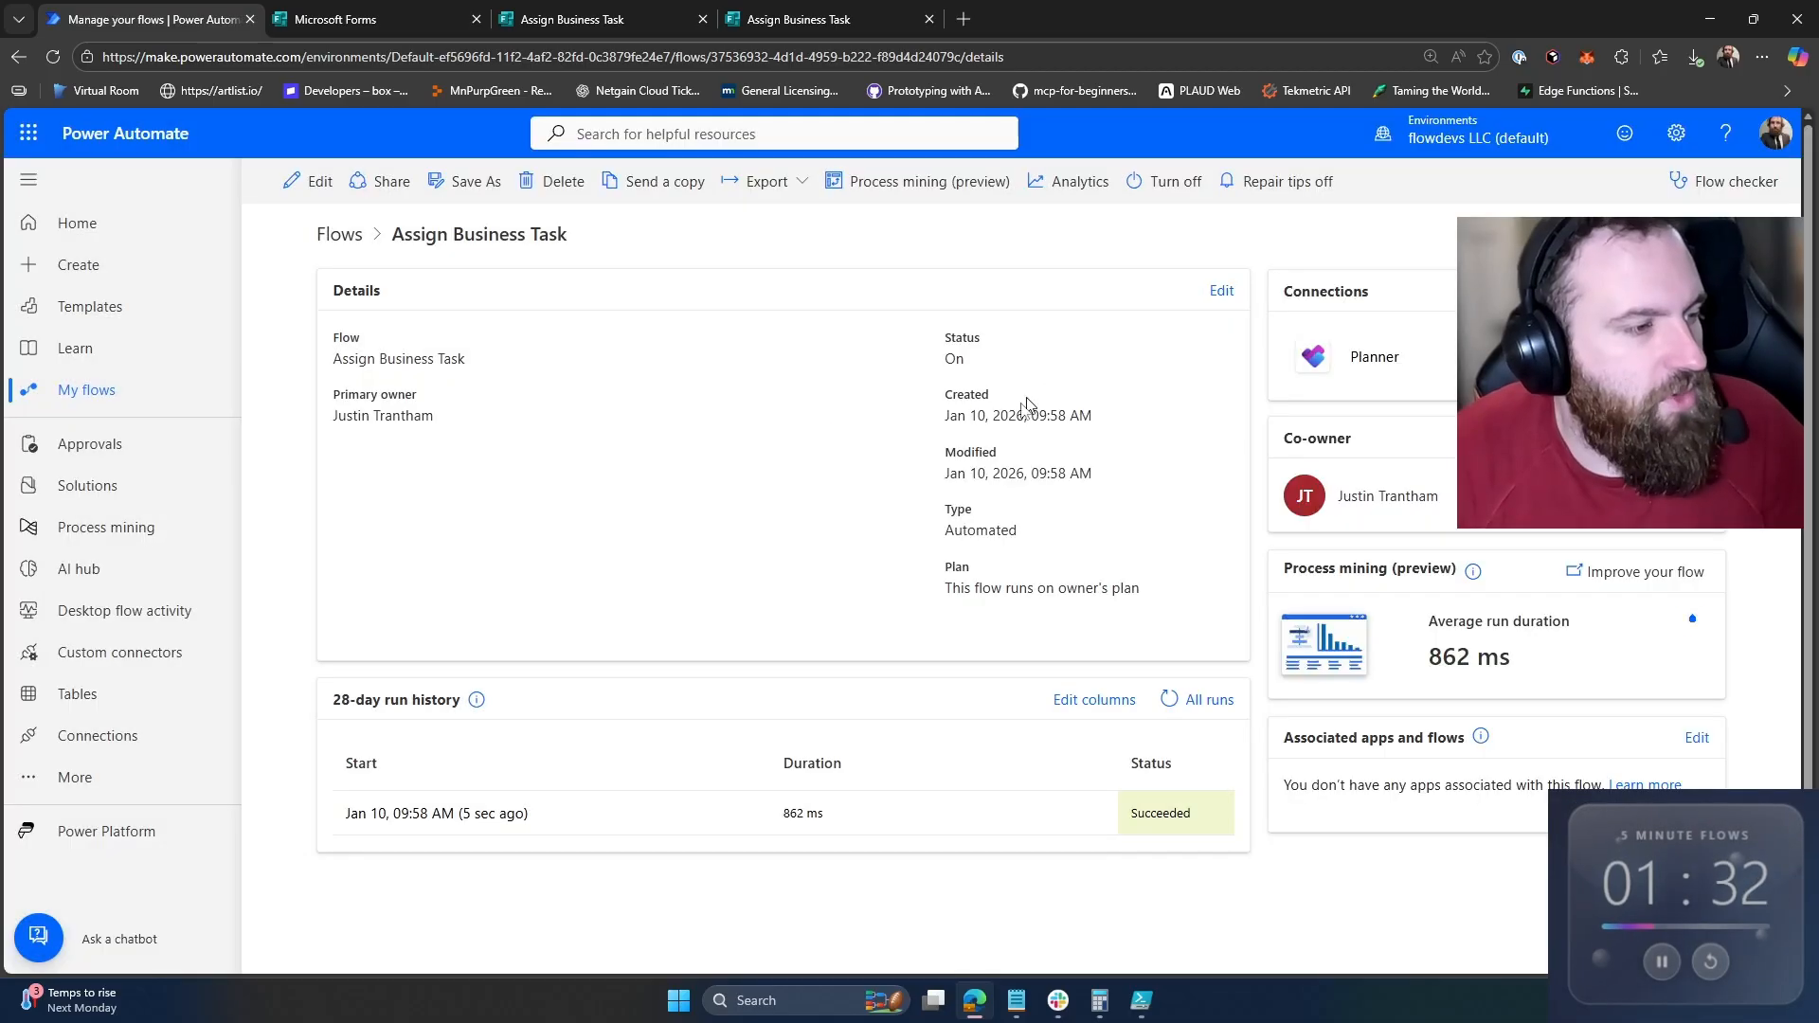
# Step: Open the newest run in the 28-day history and confirm its three steps succeeded
pyautogui.click(490, 817)
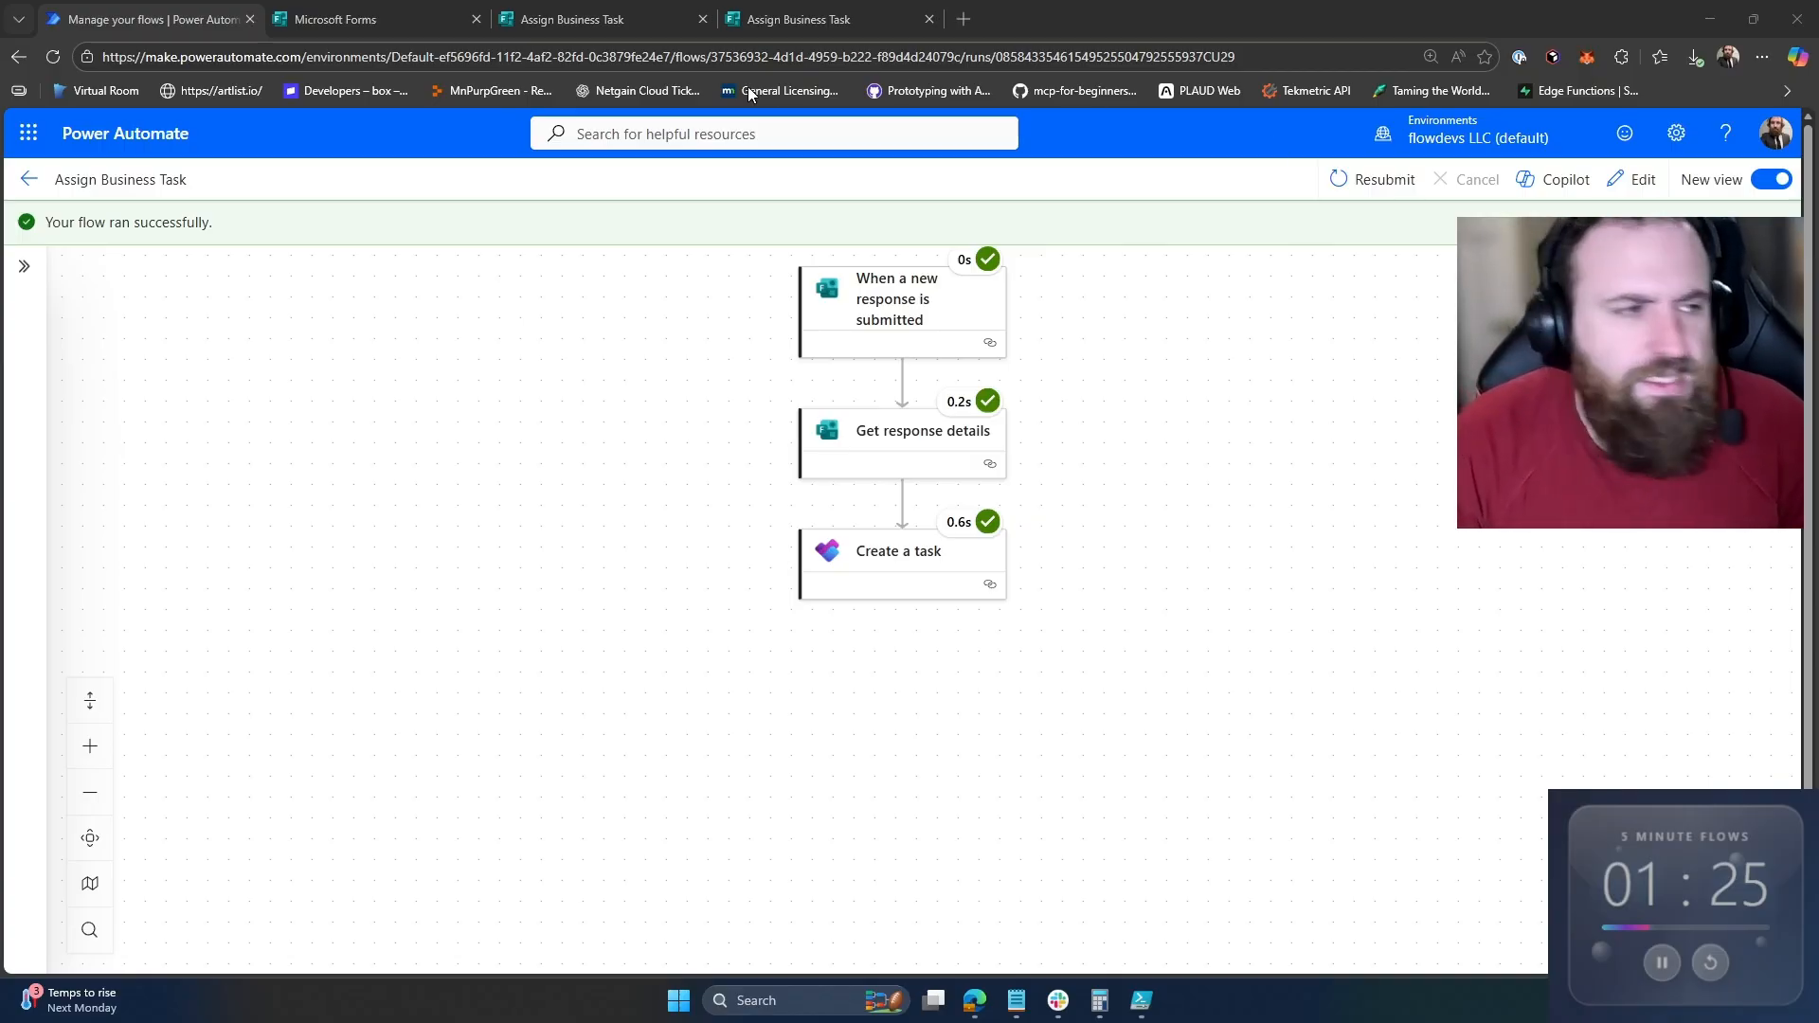
pyautogui.click(785, 11)
# Step: Close the Send and collect responses dialog and add a Net Promoter Score question rating recommendation 0–10
pyautogui.click(567, 12)
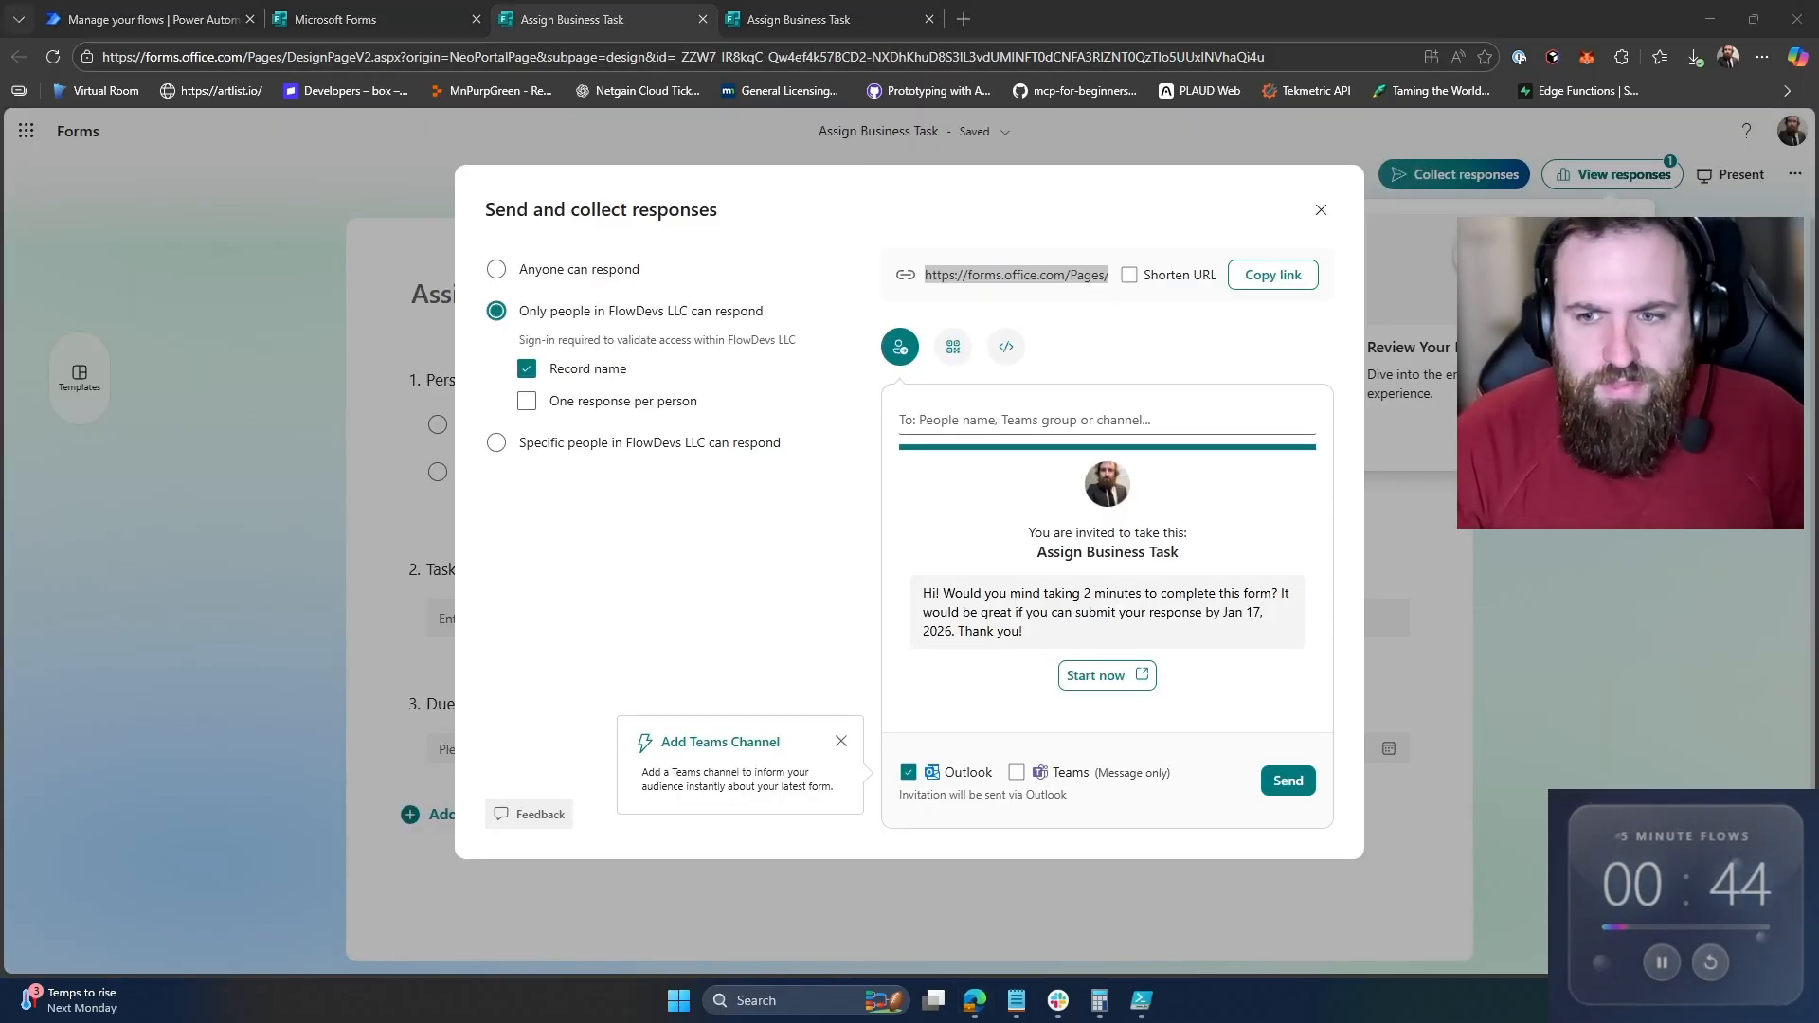
pyautogui.click(222, 457)
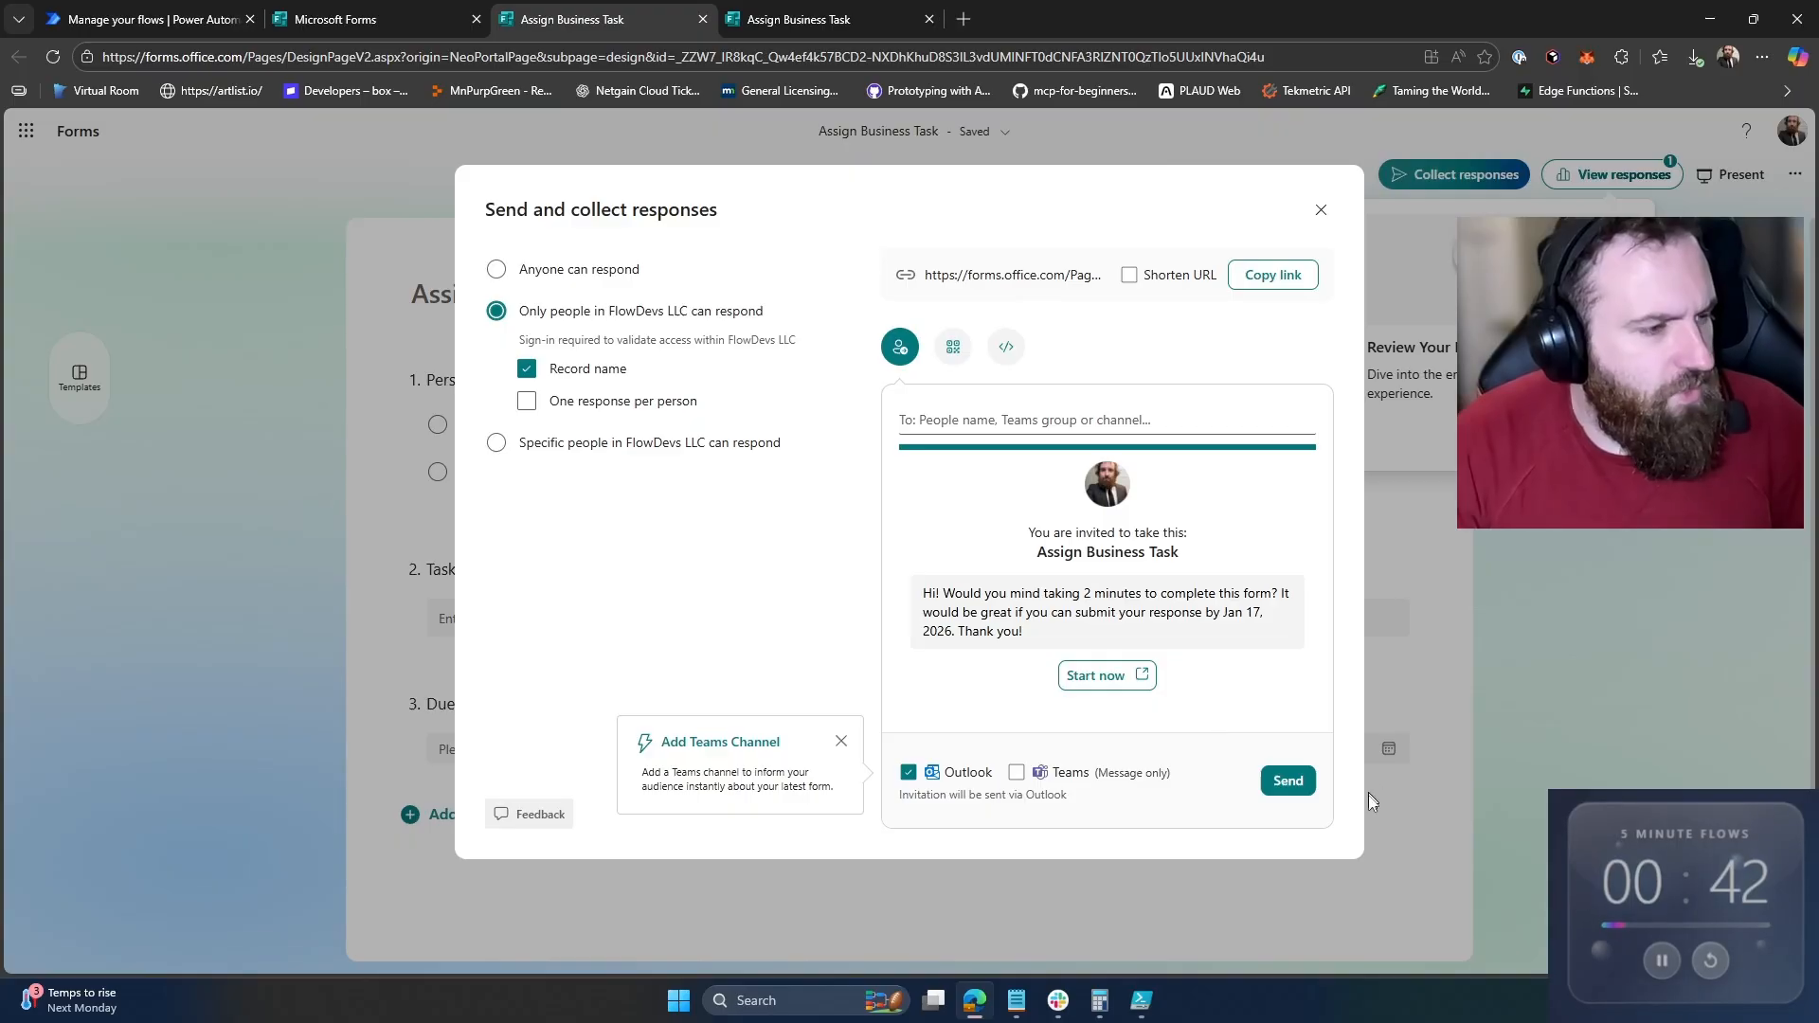
pyautogui.click(1321, 209)
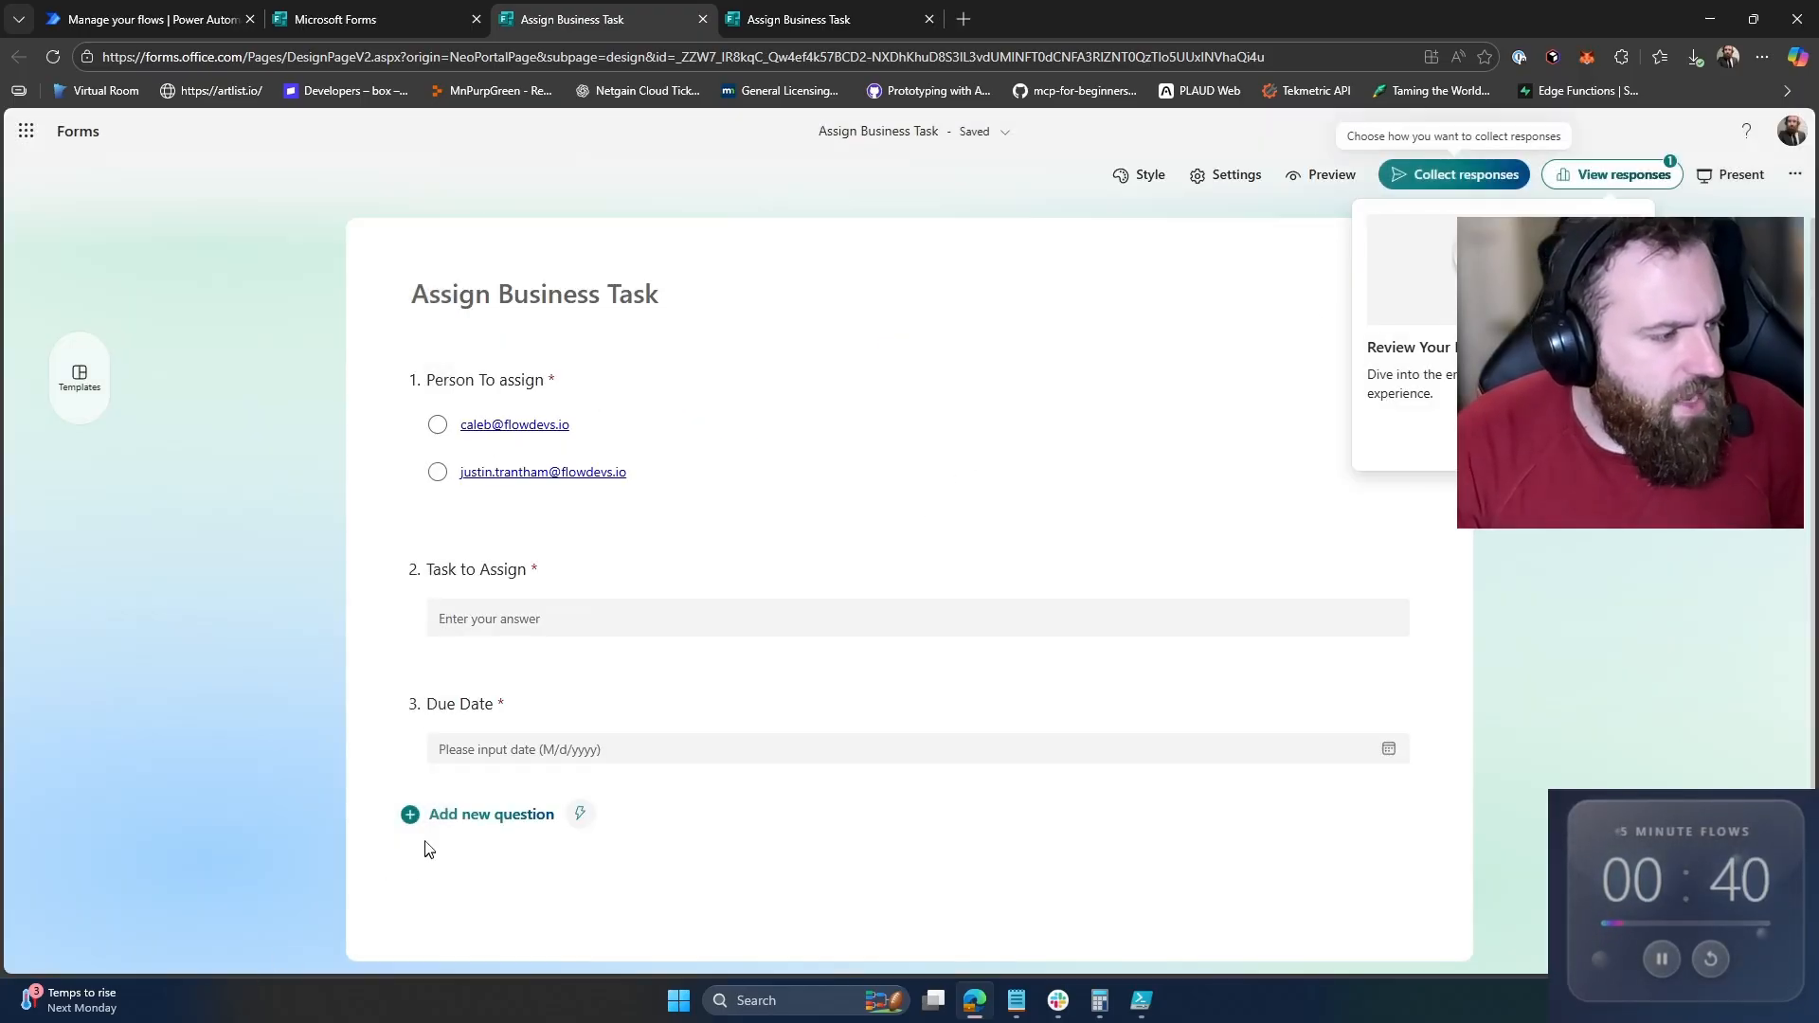
pyautogui.click(440, 818)
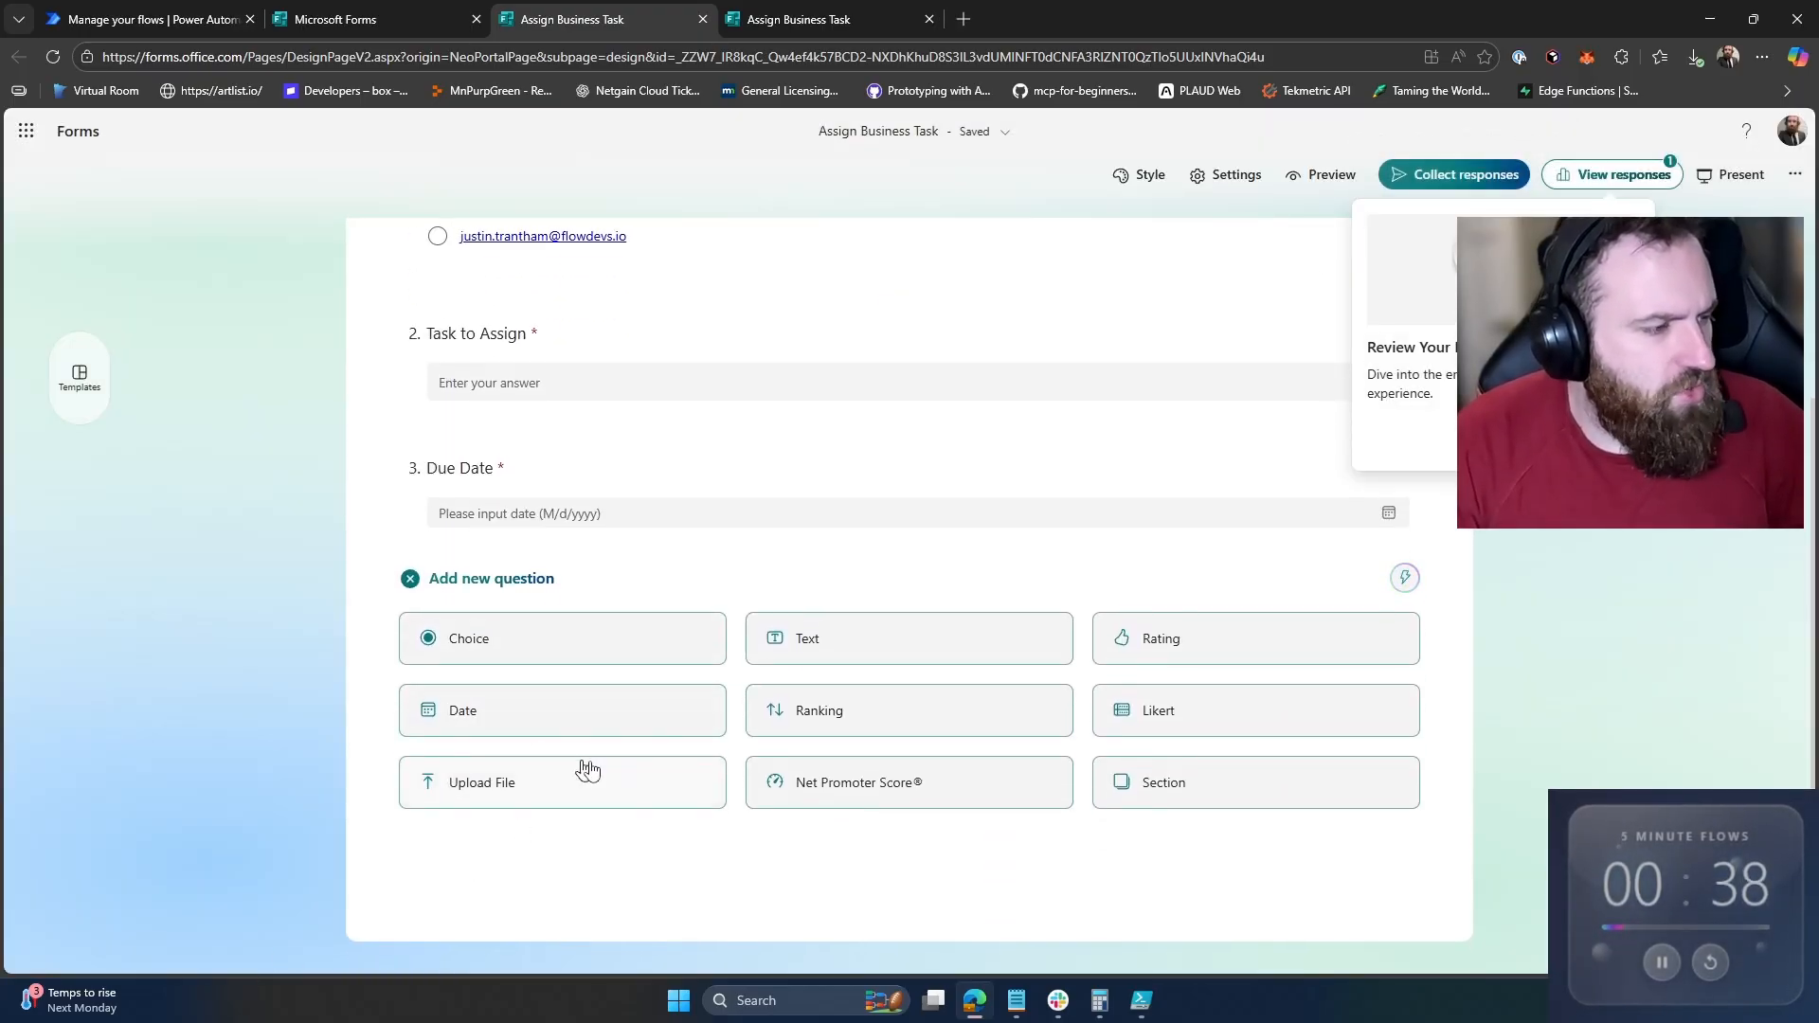
pyautogui.click(896, 781)
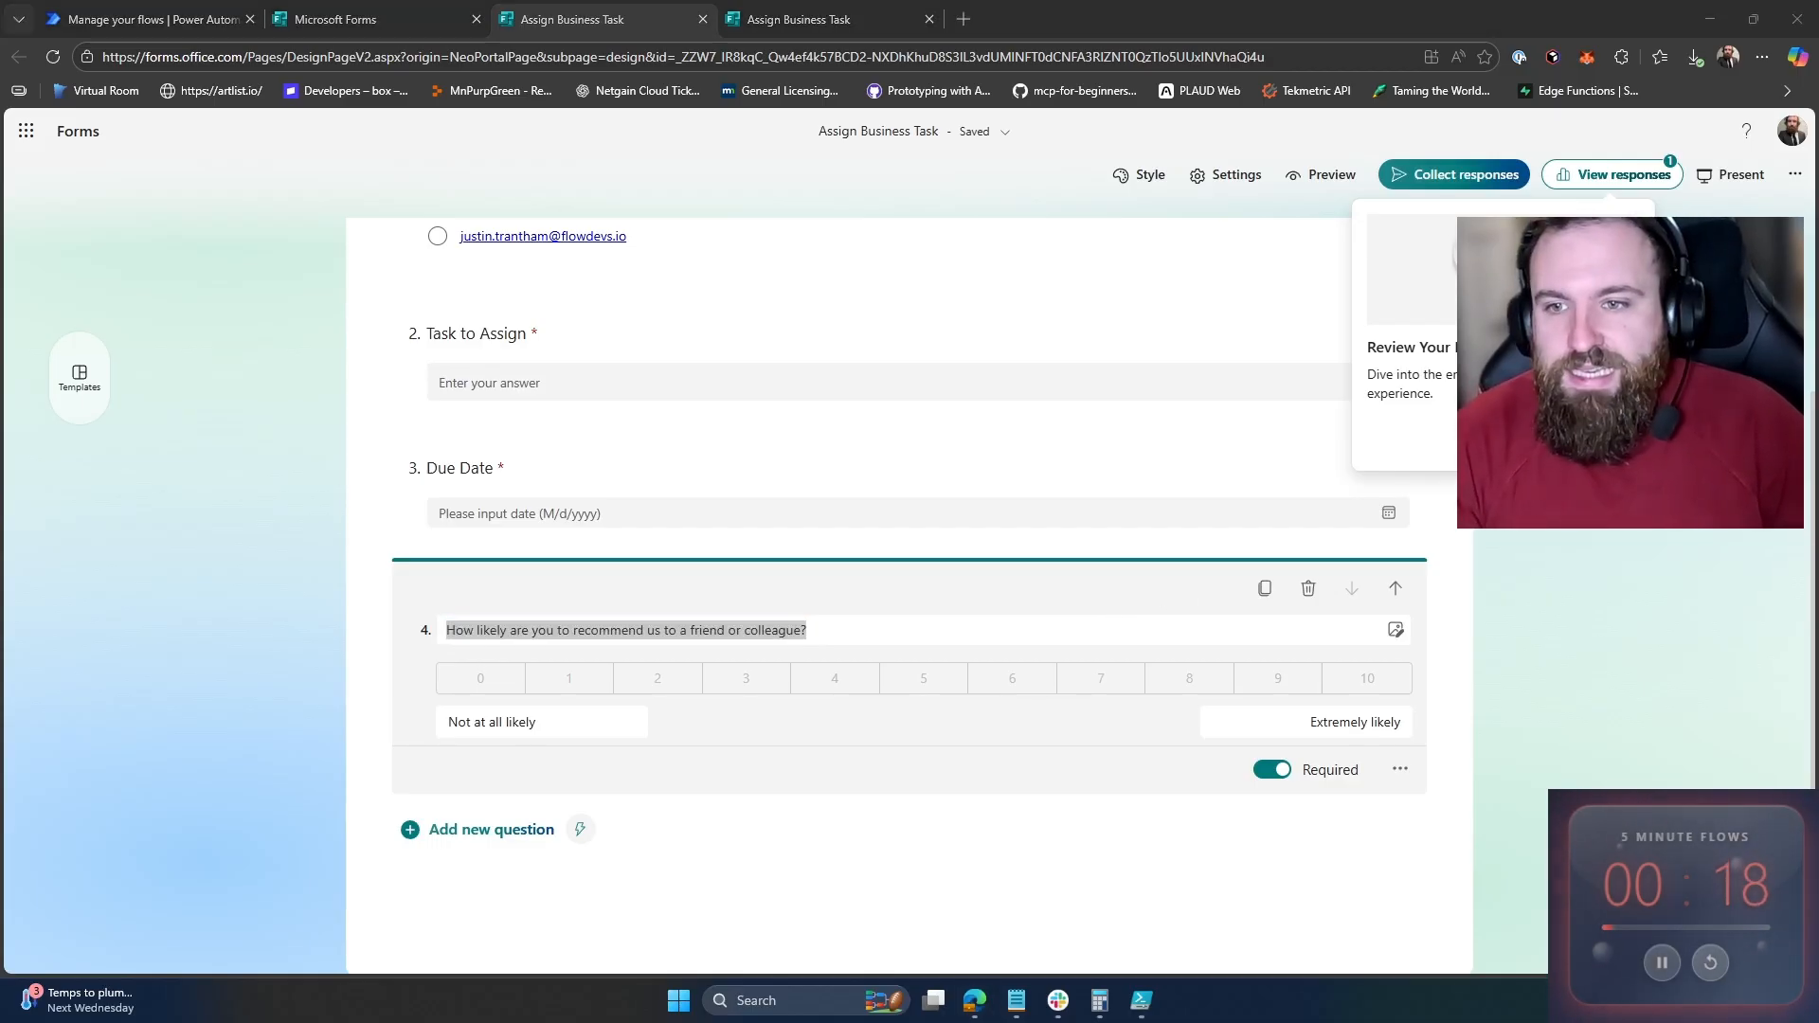
pyautogui.moveTo(1818, 265); pyautogui.dragTo(834, 6)
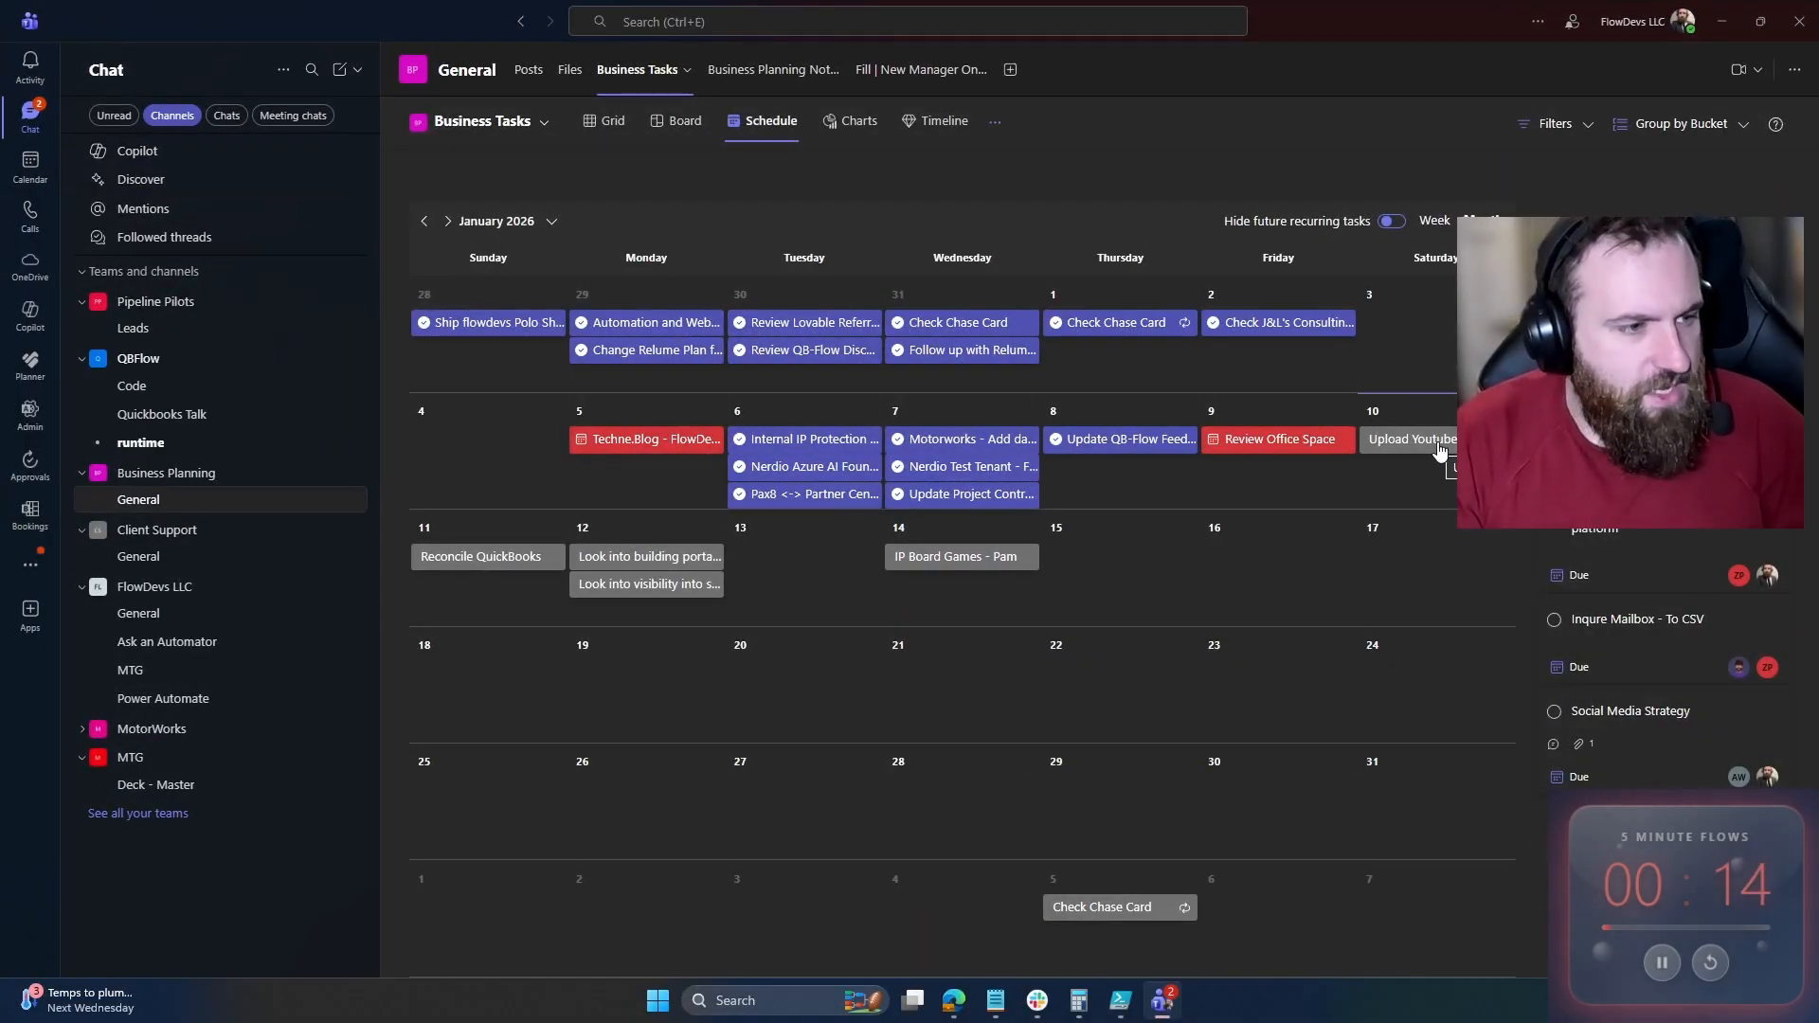
# Step: Open the Upload Youtube Video task in Planner to check it's in To do, due 01/10/2026
pyautogui.click(1412, 439)
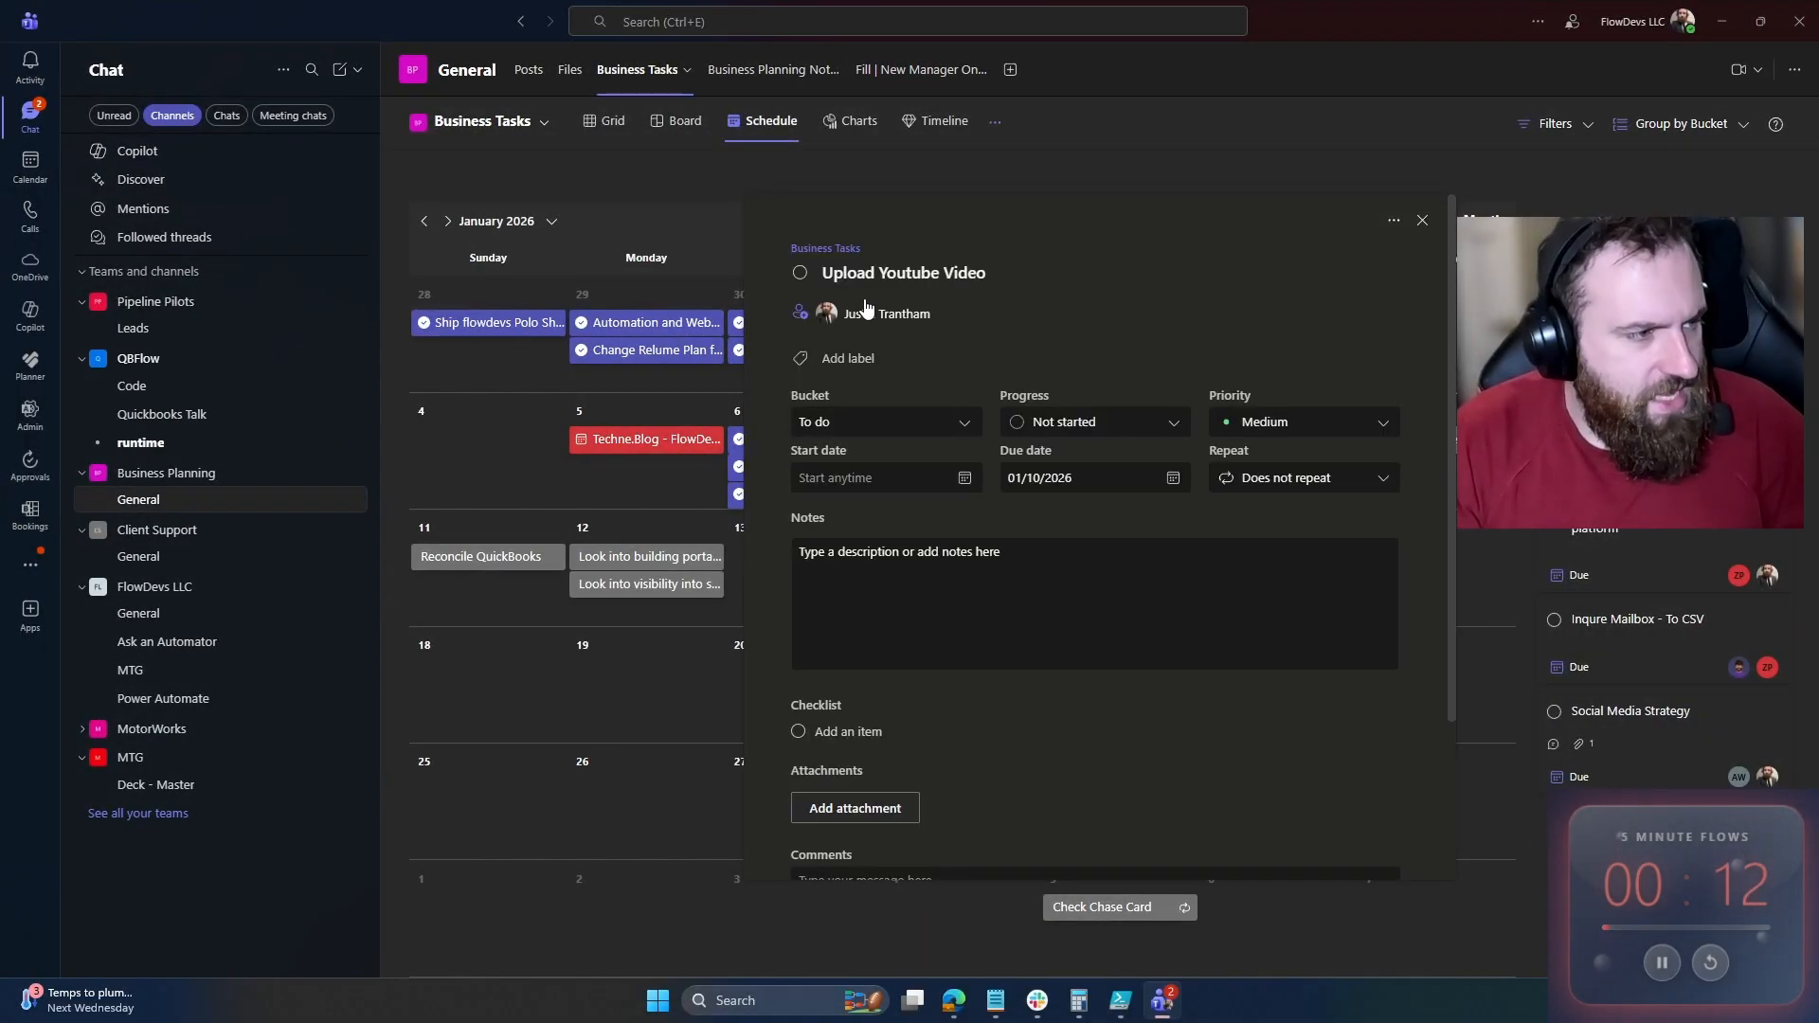
pyautogui.scroll(-2, 929, 698)
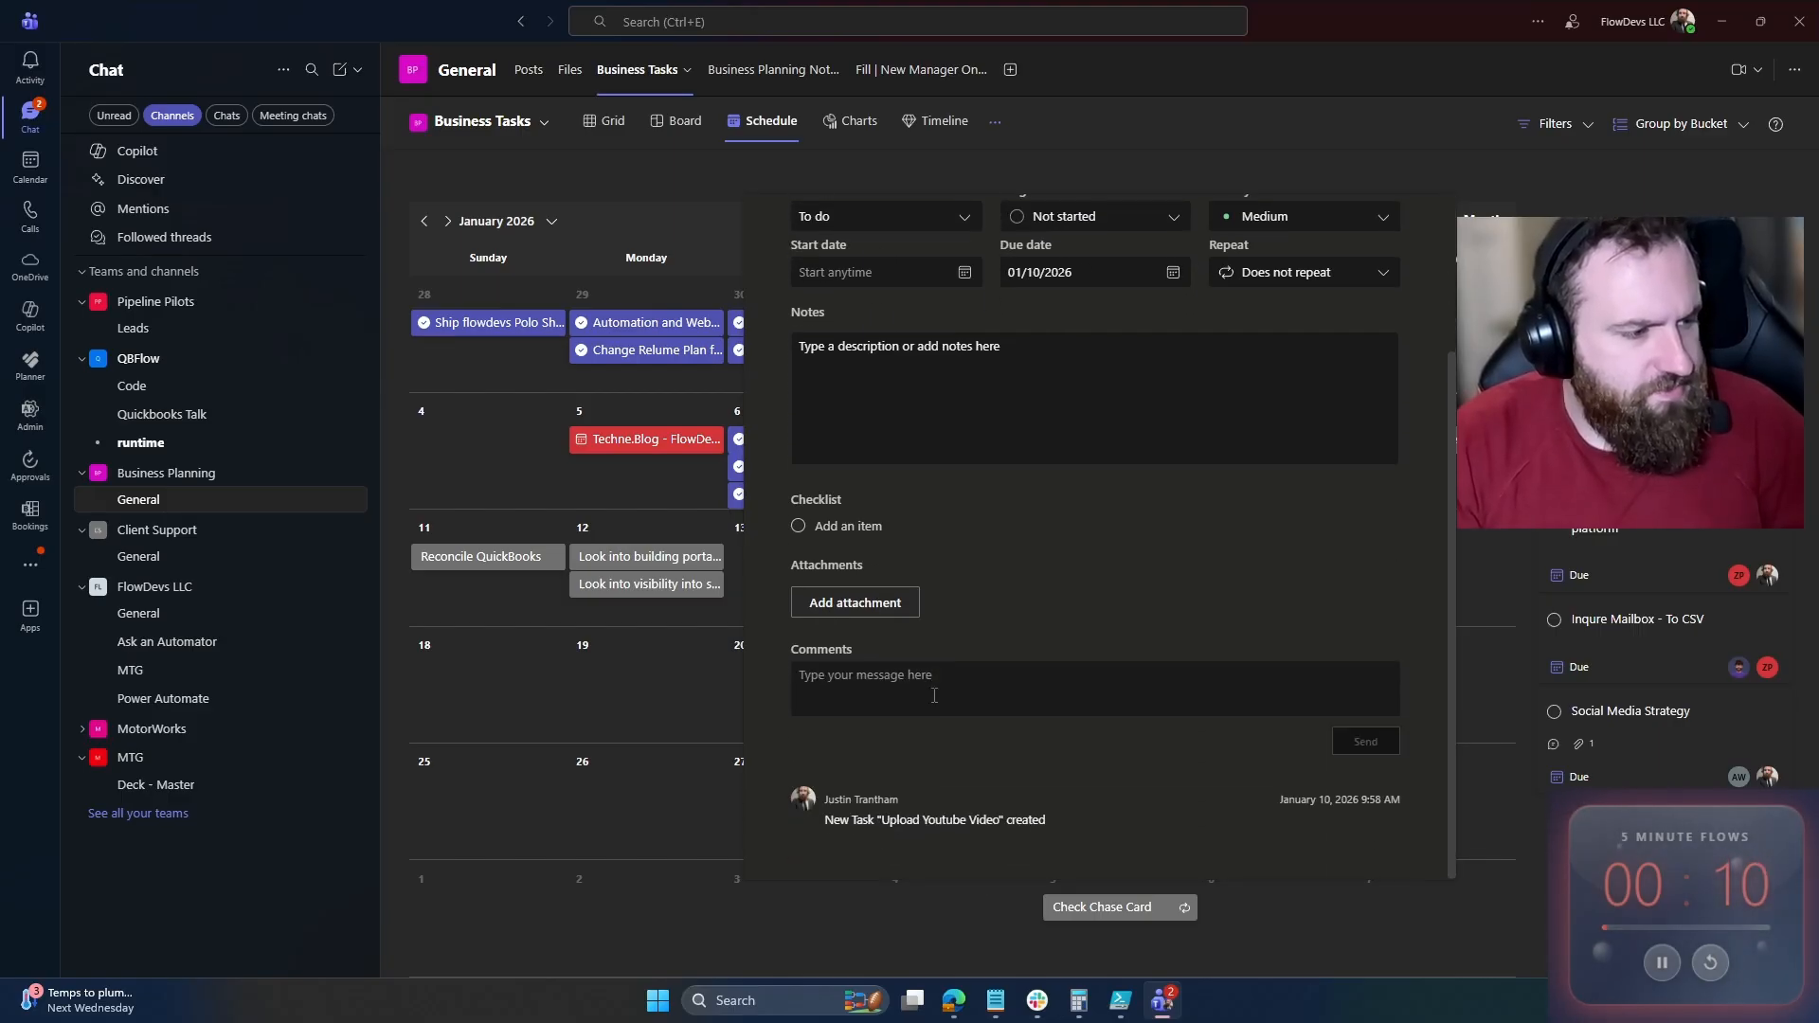